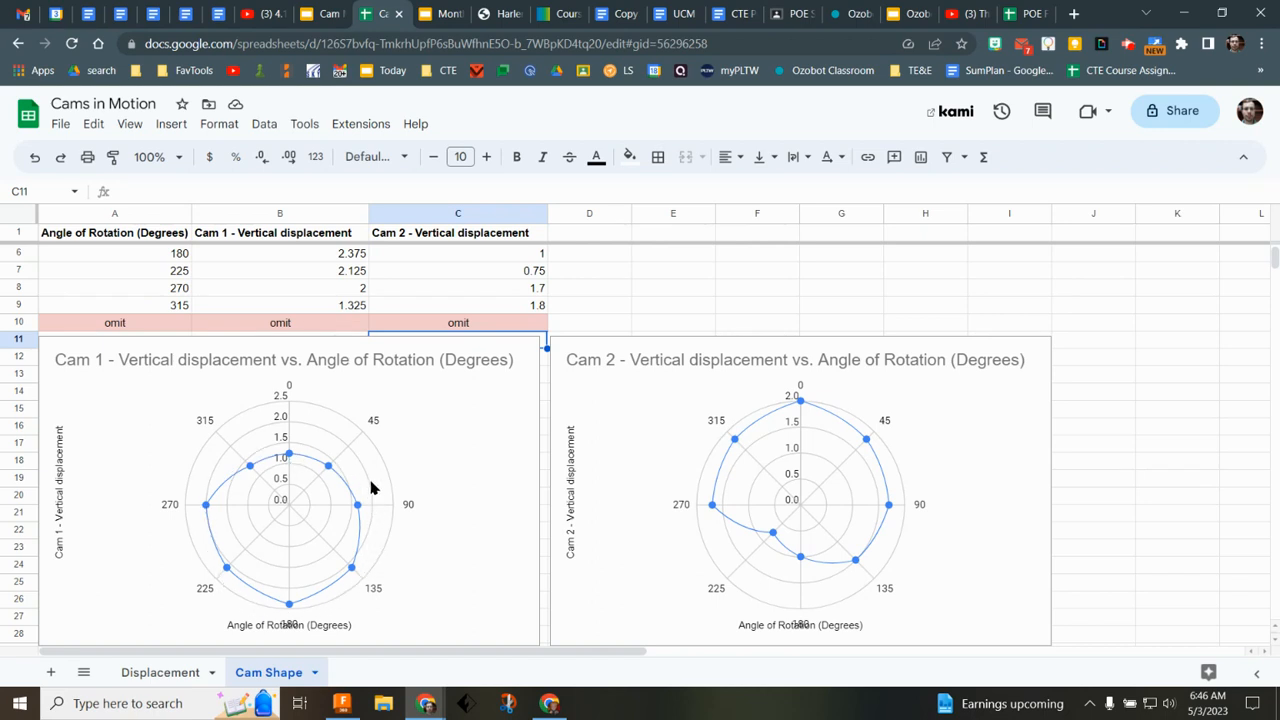
Step: On the Displacement sheet, set Cam 1's vertical displacement to 1 at both 45 and 180 degrees
click(180, 676)
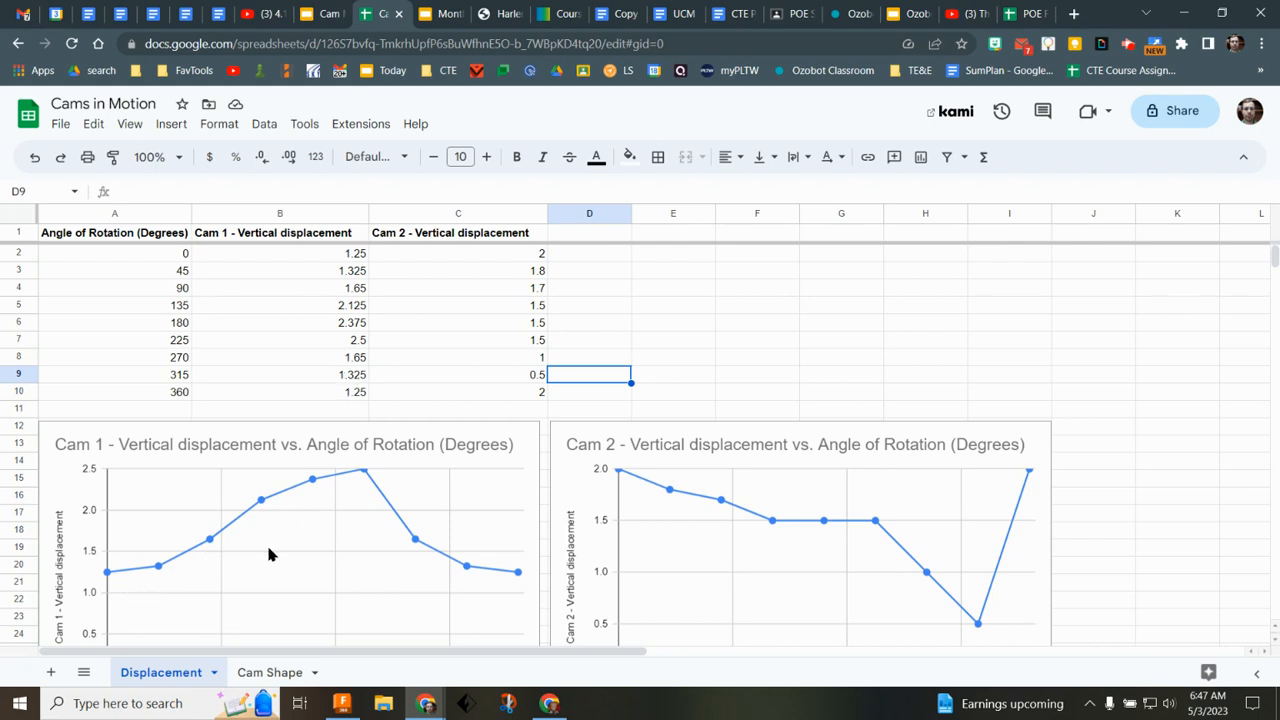
scroll(268, 553, down, 2)
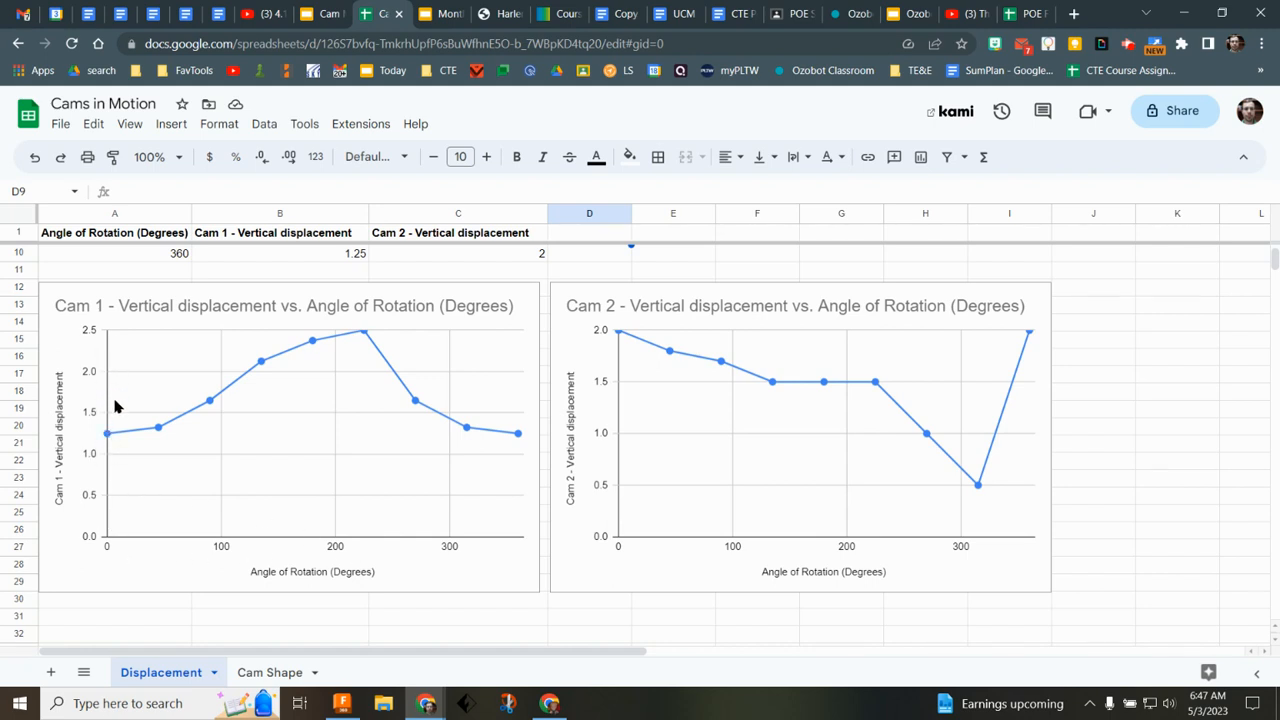
scroll(348, 427, up, 2)
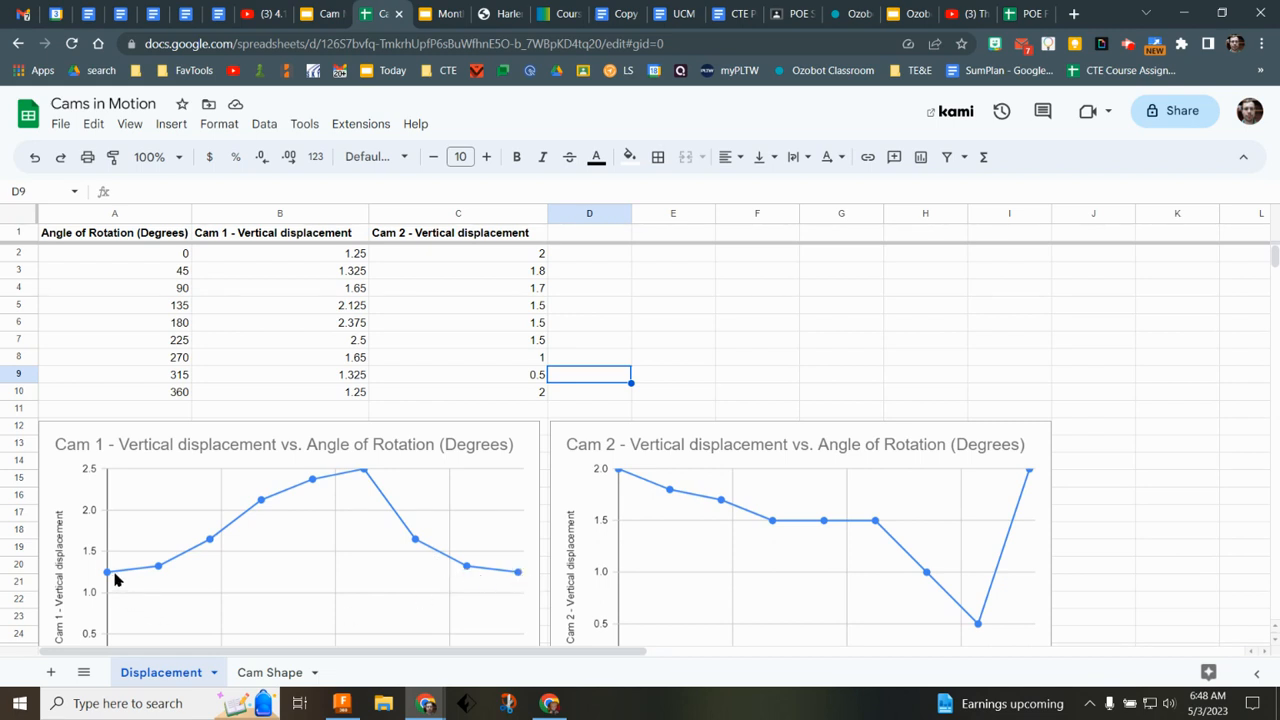
click(341, 272)
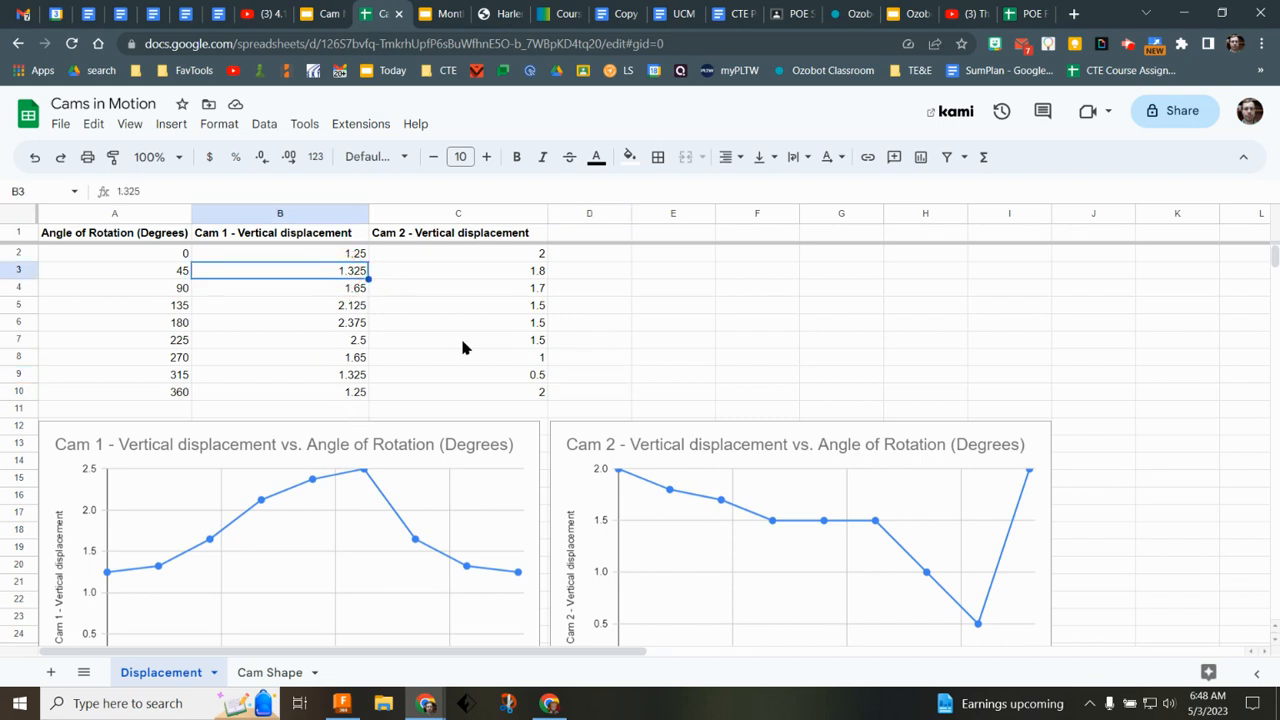
text(1)
key(Return)
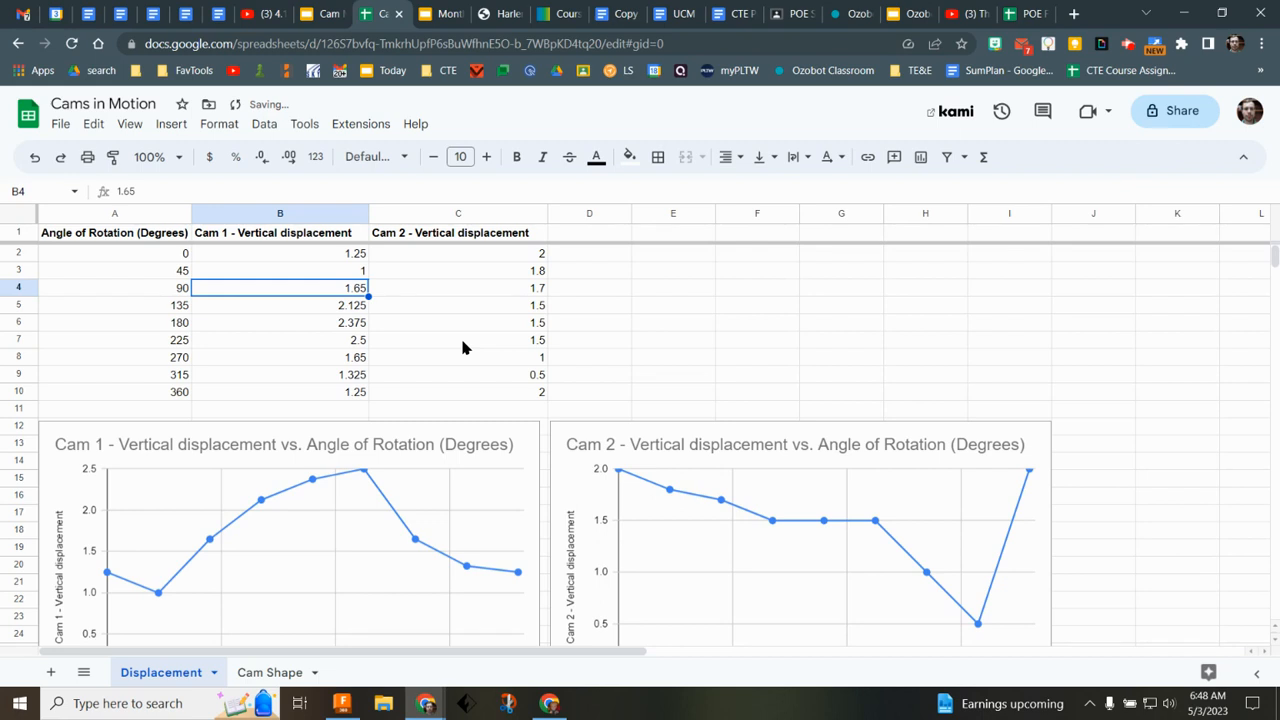
click(359, 330)
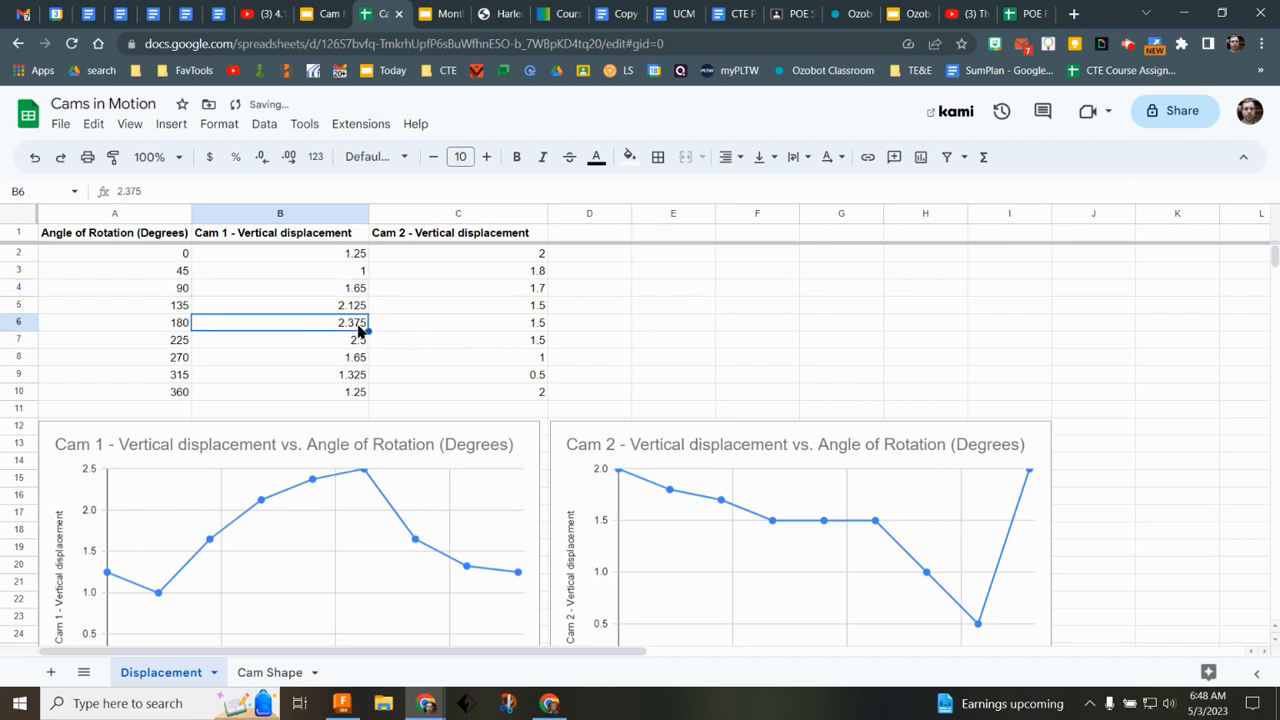
text(1)
key(Return)
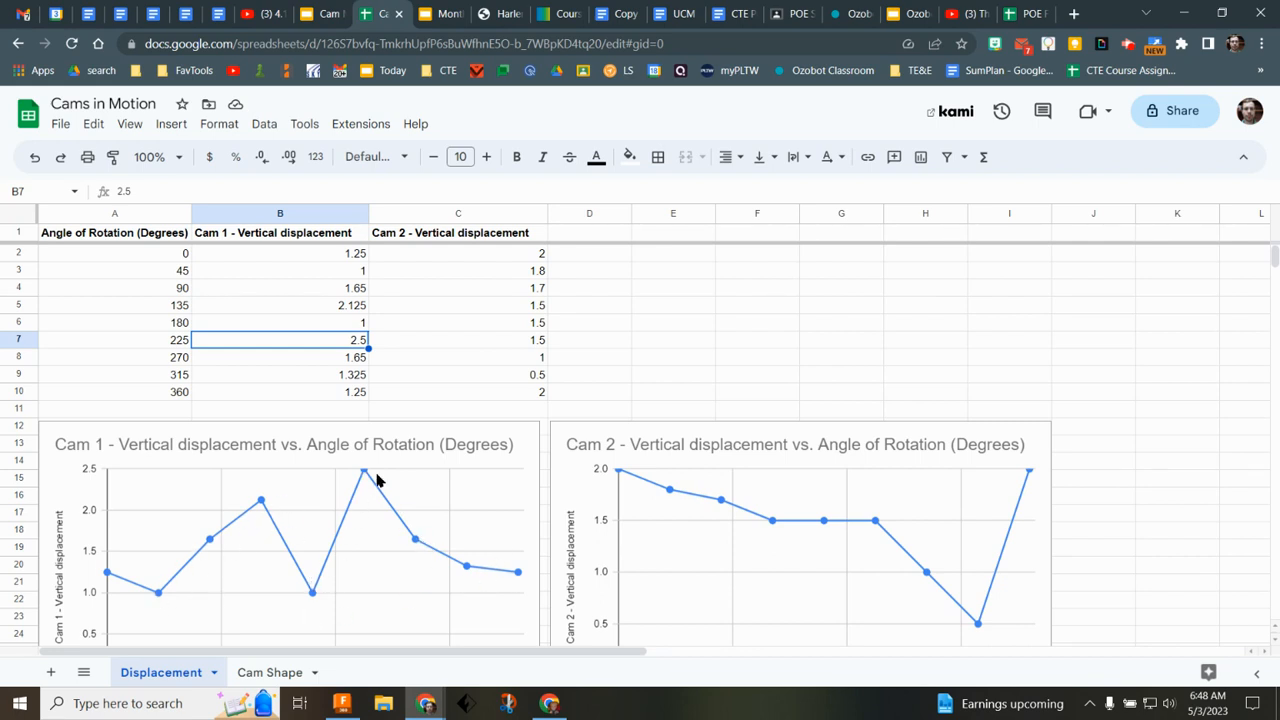
Step: Copy Cam 1's vertical displacement values in cells B2 to B10
scroll(430, 545, down, 2)
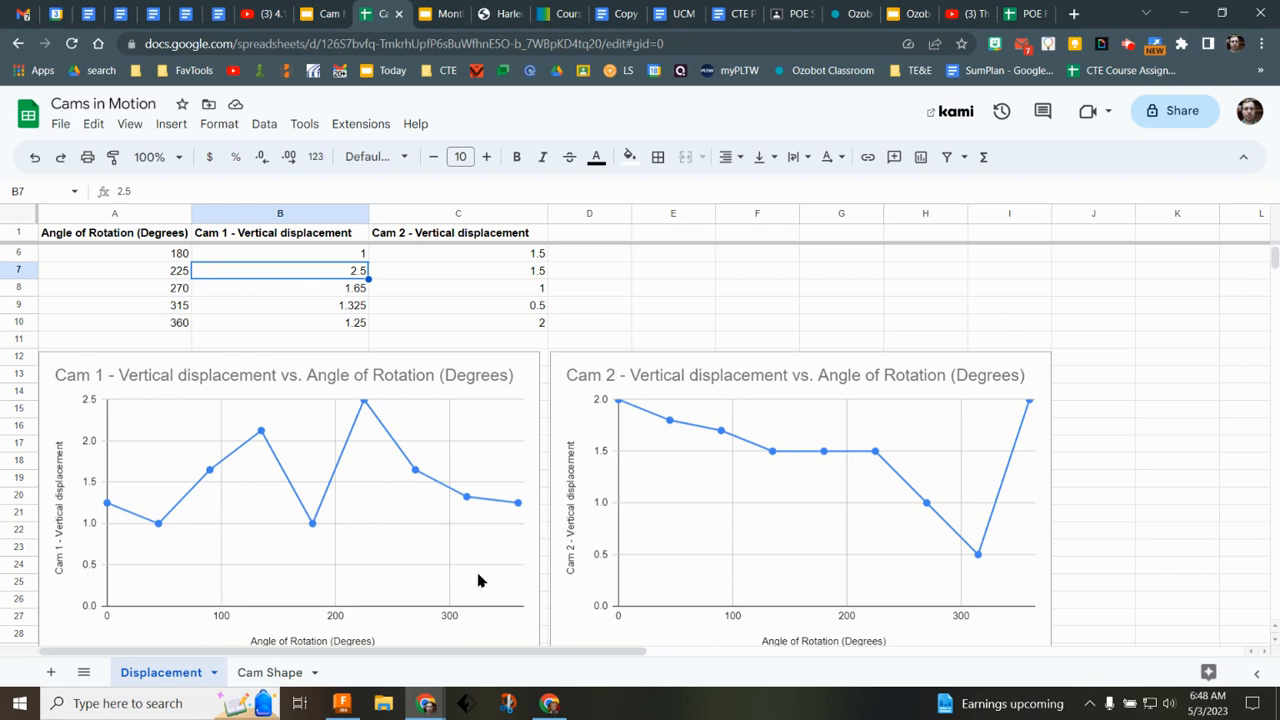
scroll(379, 545, up, 2)
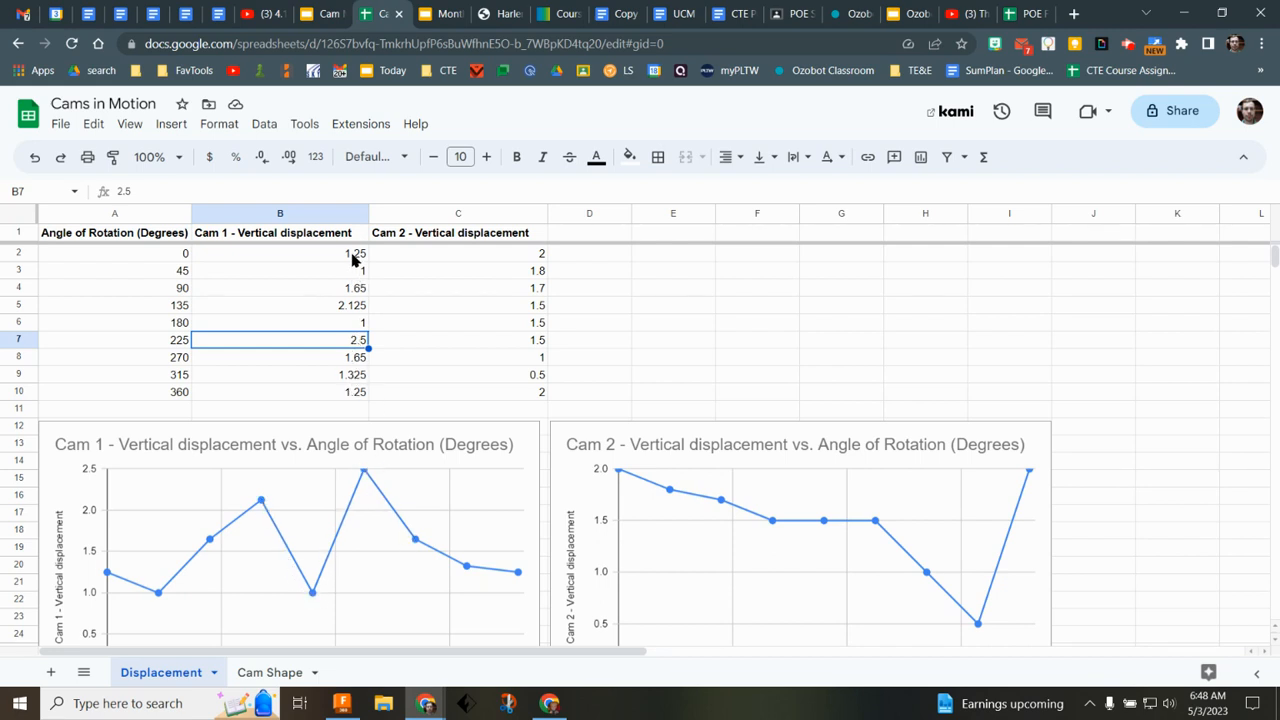
drag(357, 257, 352, 396)
key(ctrl+c)
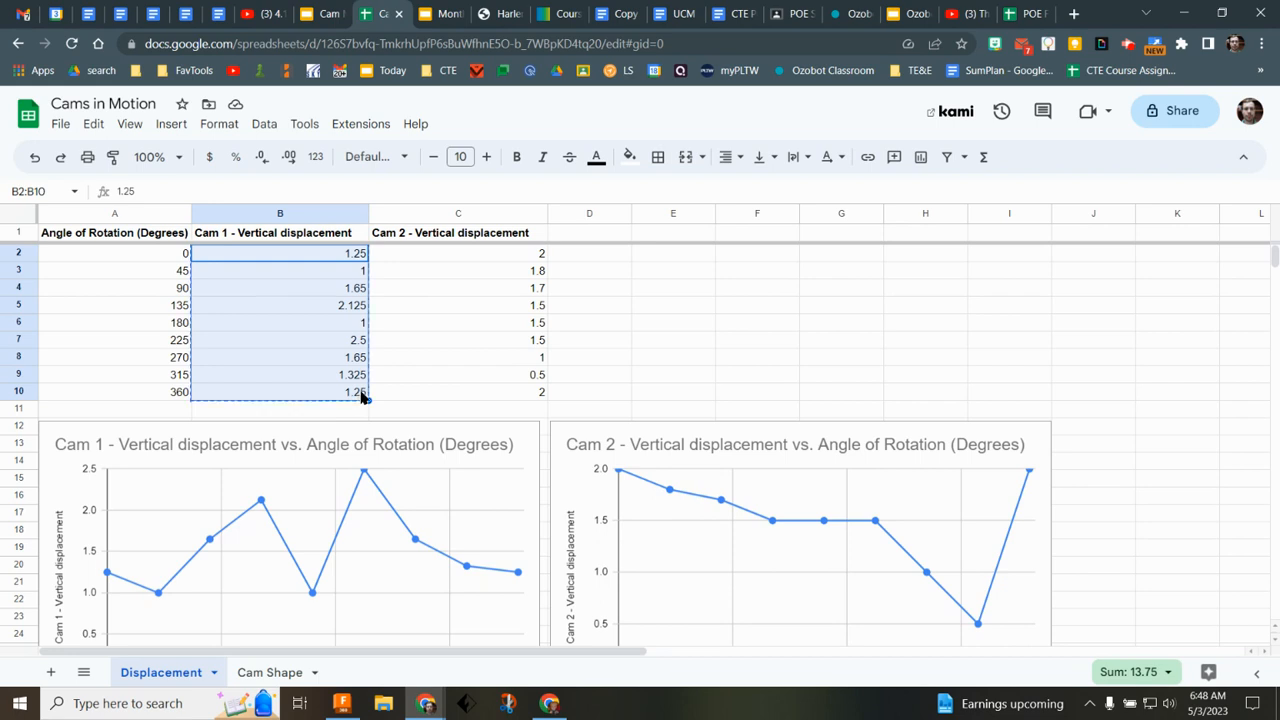
Step: Paste the copied values into the Cam 1 column of the Cam Shape sheet starting at B2
click(272, 672)
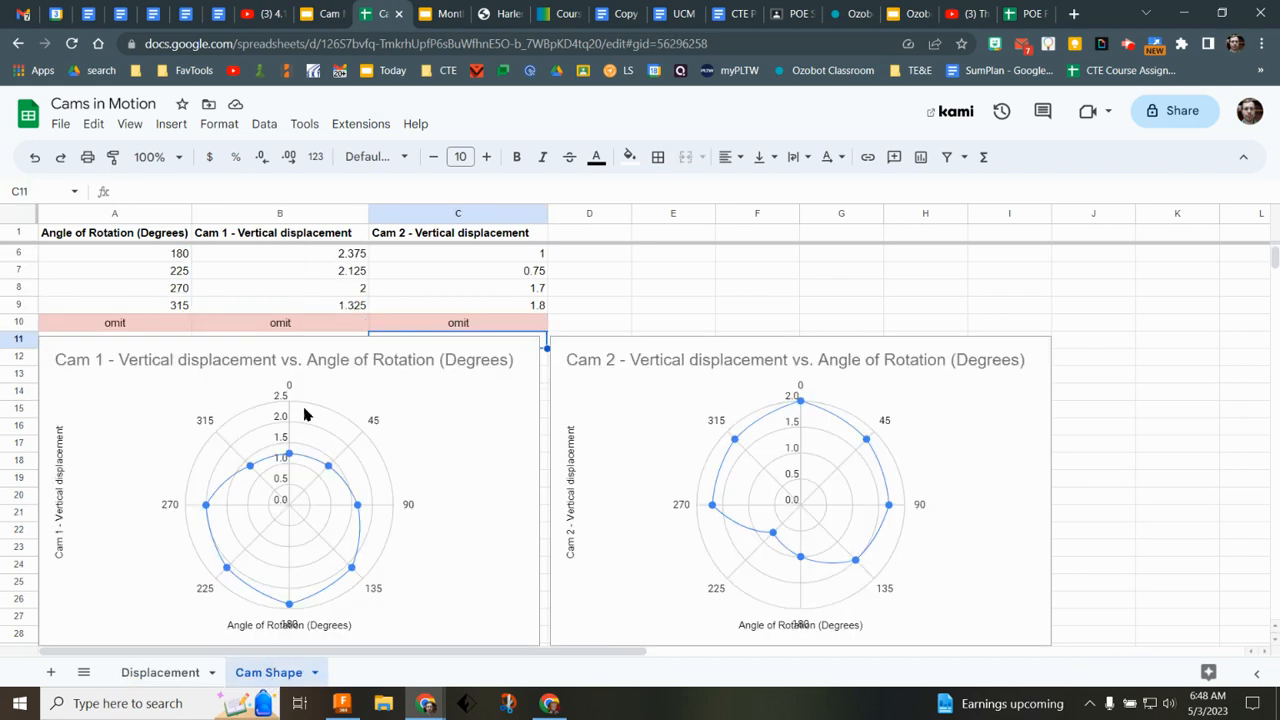
click(346, 258)
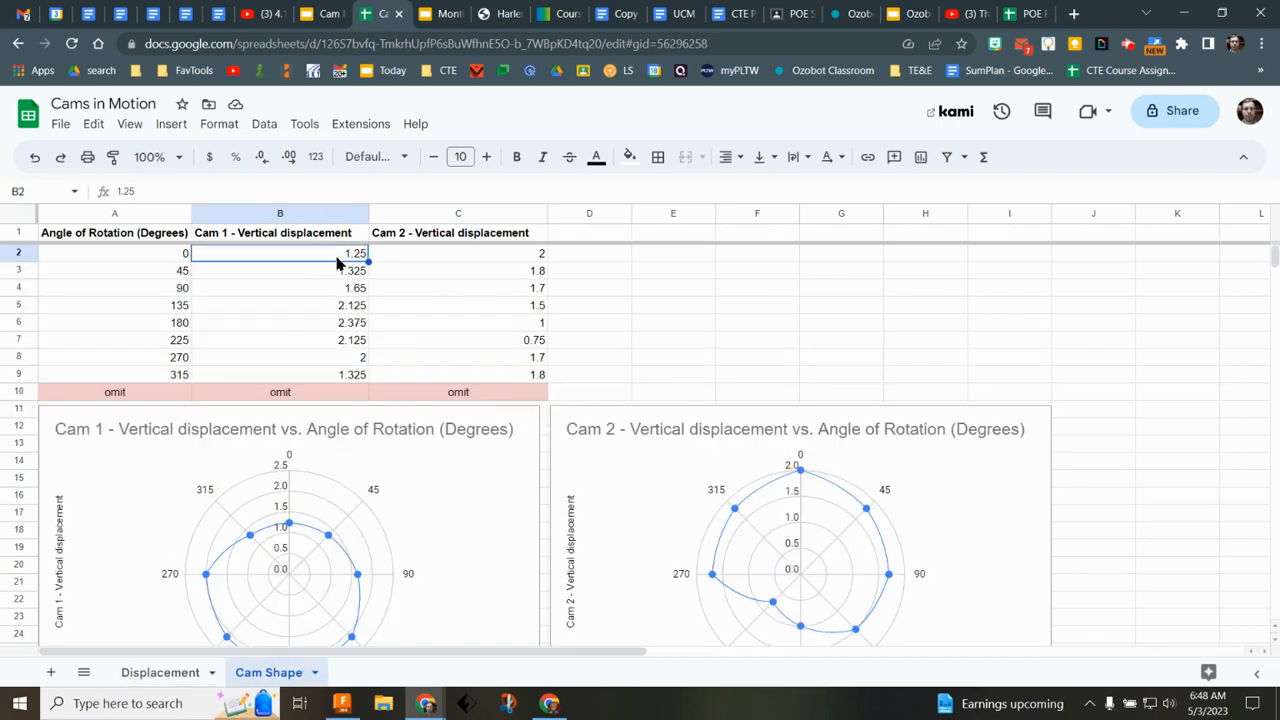
key(ctrl+v)
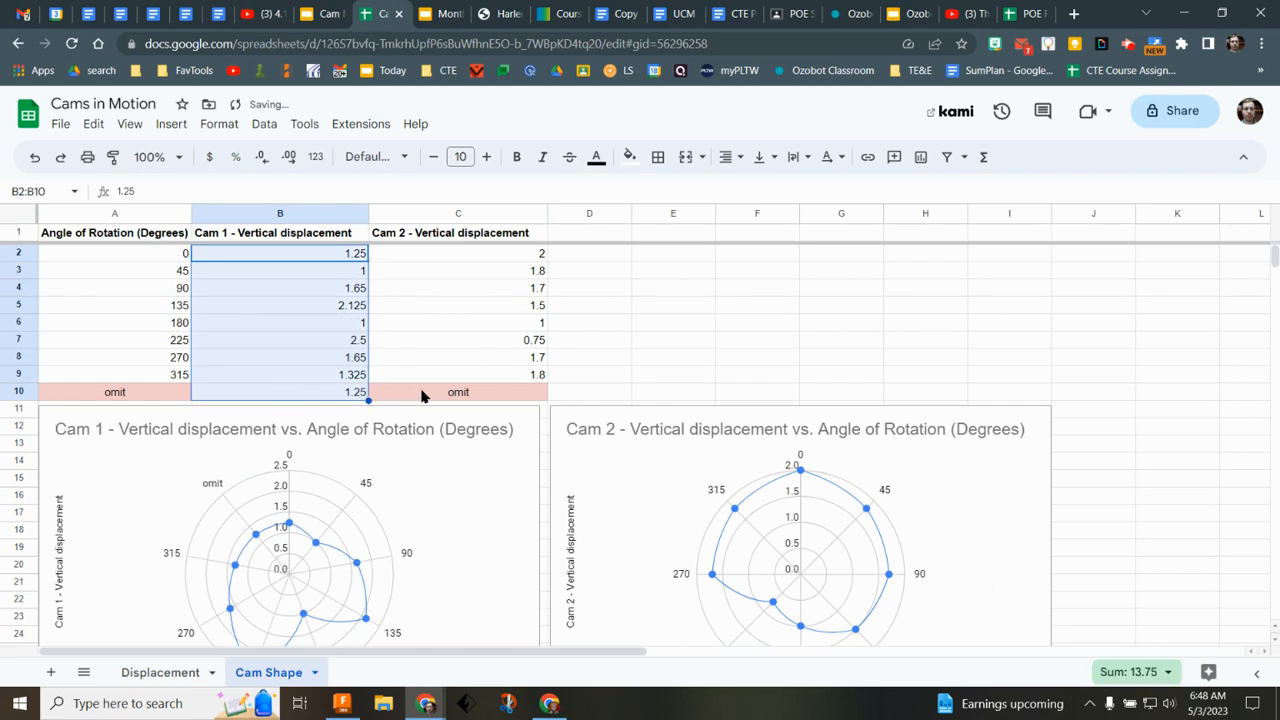
Step: Clear the extra pasted value from cell B10 in the omit row
click(333, 397)
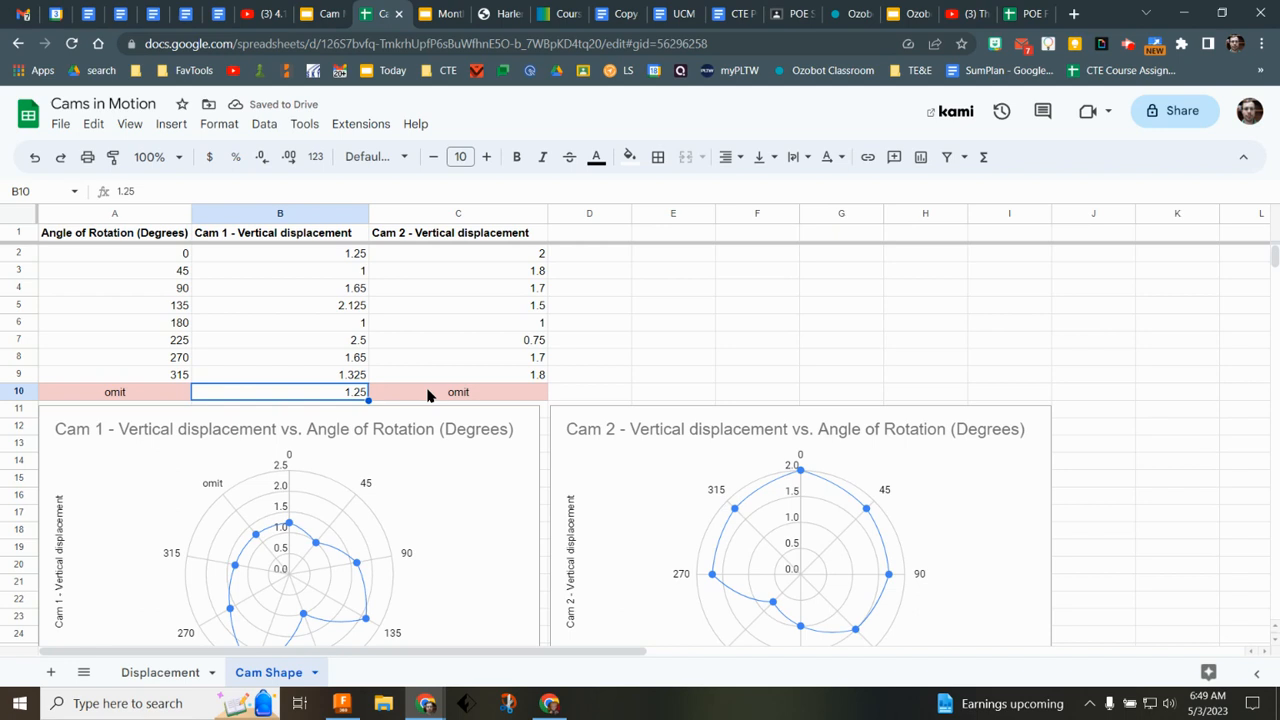
key(End)
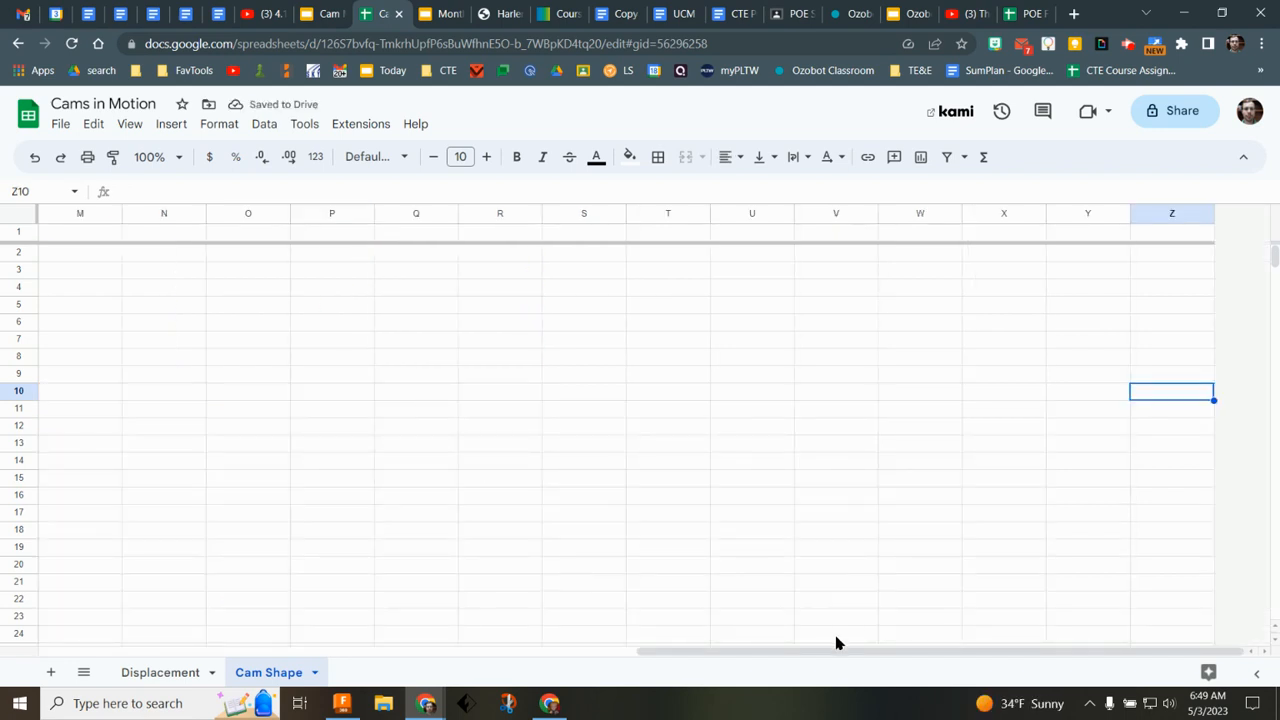
drag(817, 651, 219, 651)
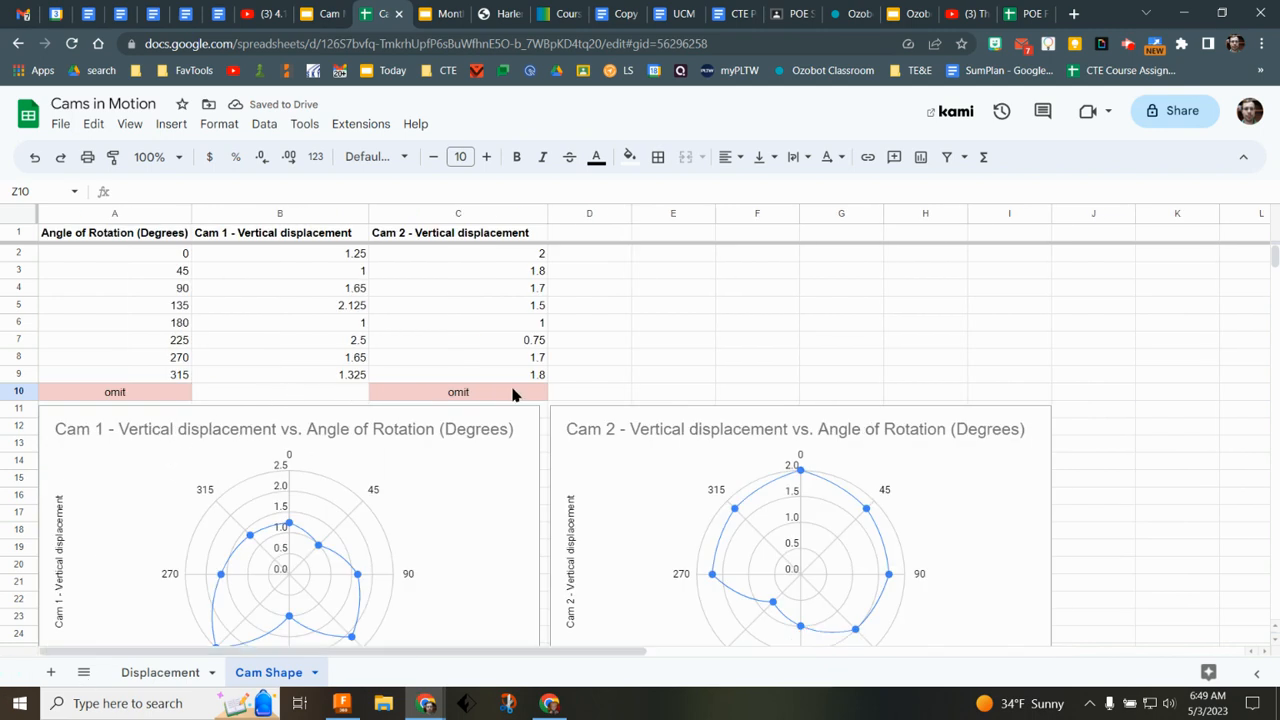
Step: Compare the updated Cam 1 polar chart with the Displacement sheet data
scroll(800, 240, down, 2)
click(641, 274)
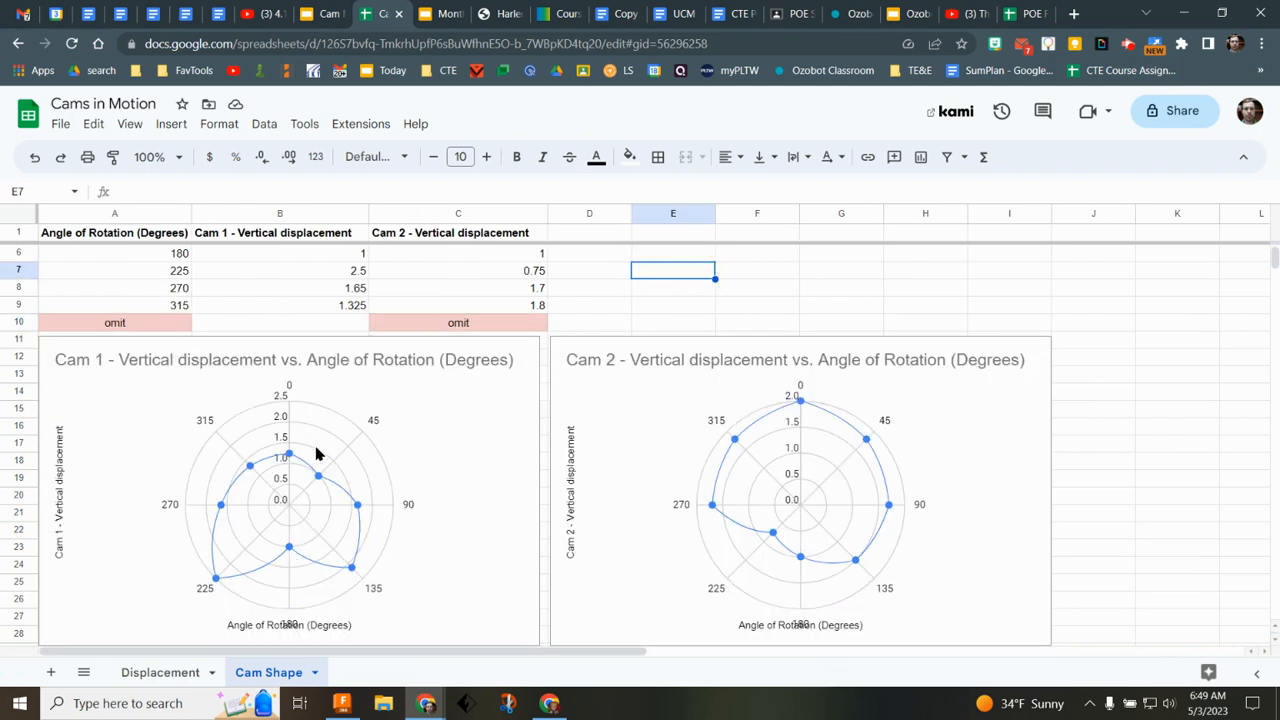
click(158, 673)
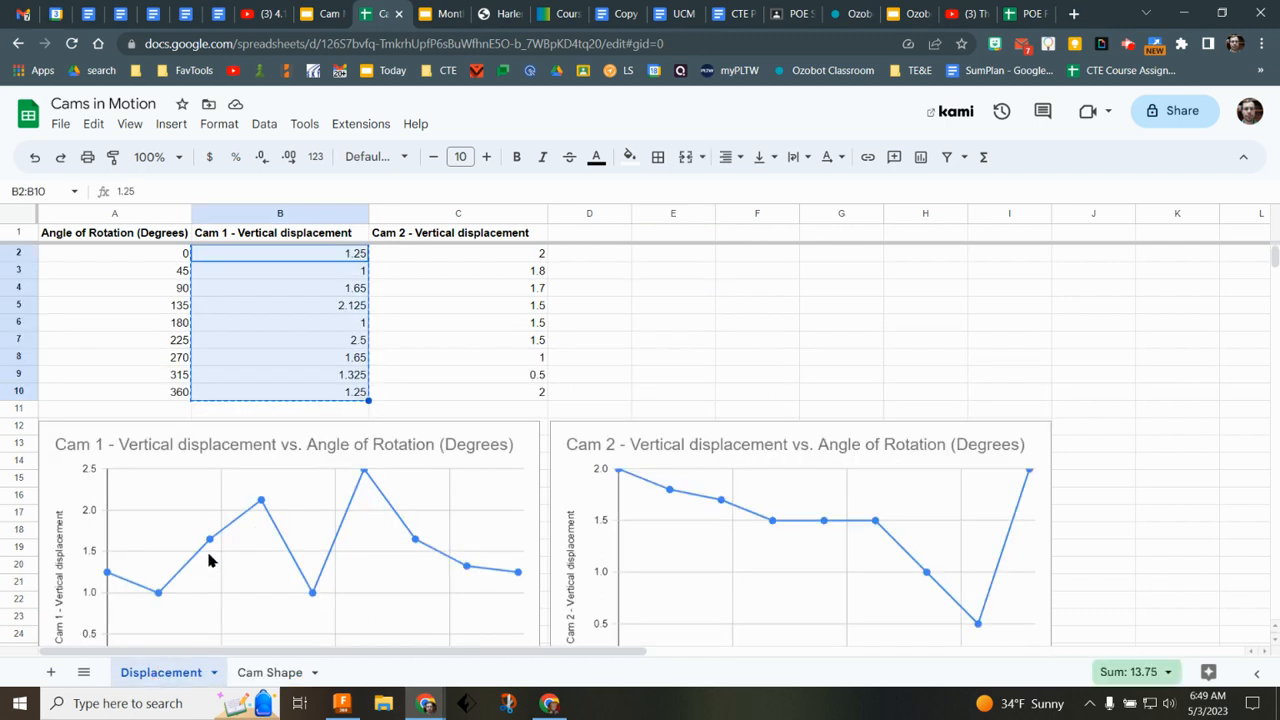
click(270, 677)
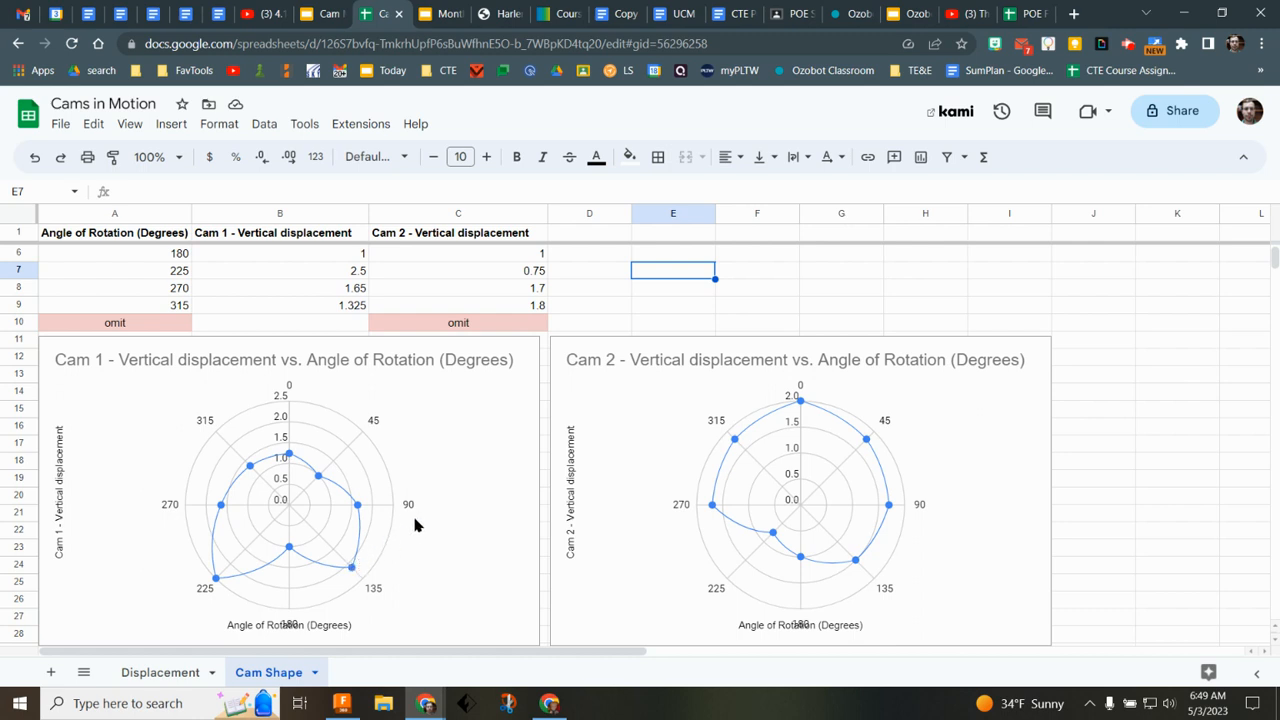
scroll(419, 526, up, 2)
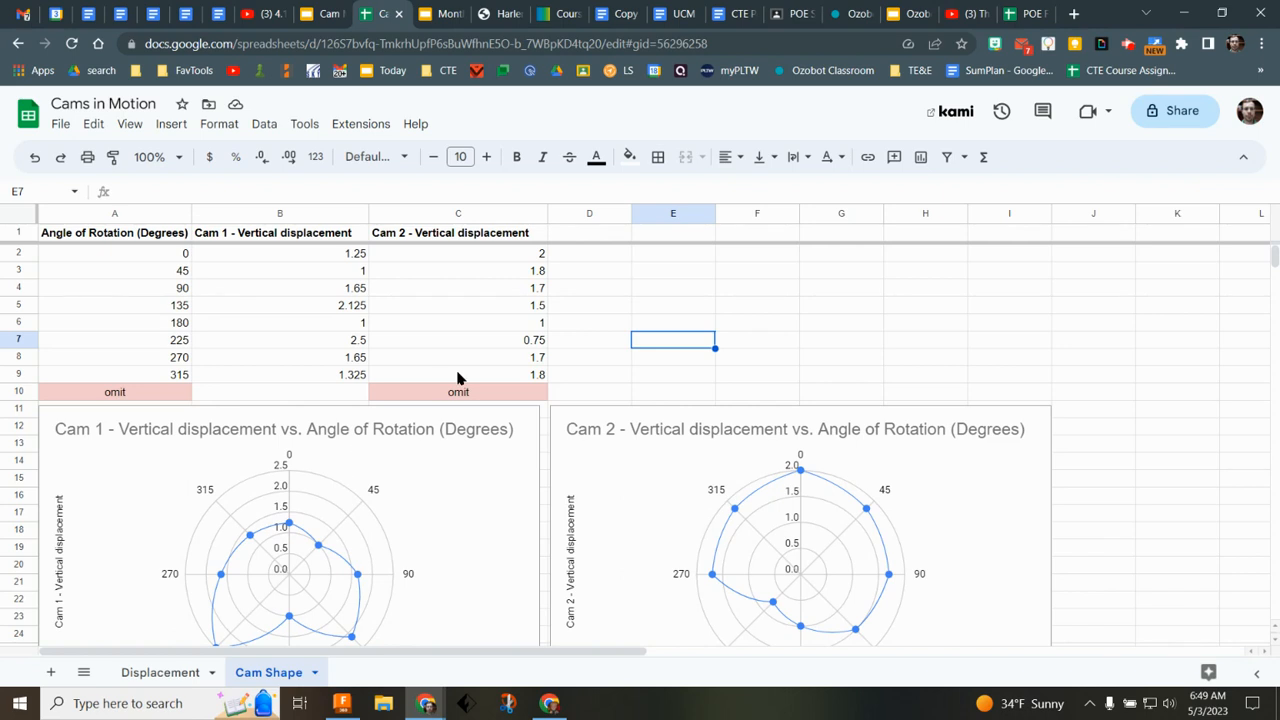
scroll(440, 480, down, 3)
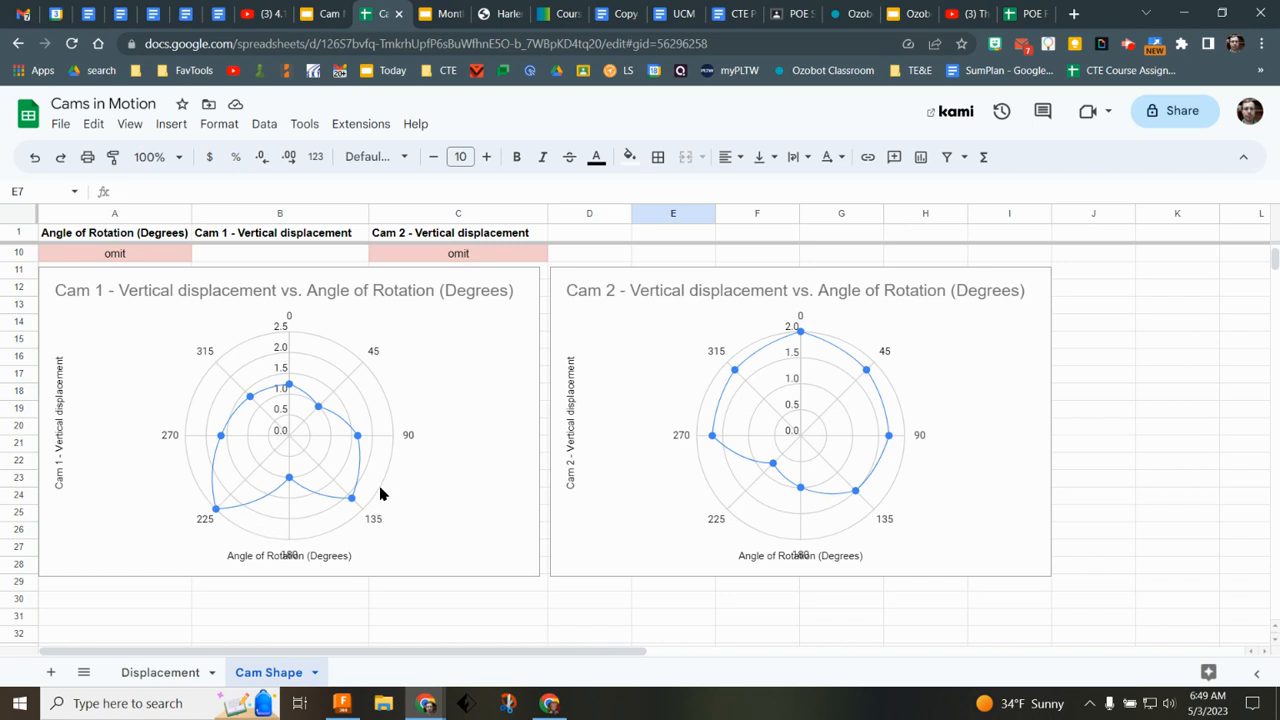
Step: Open Snip & Sketch and capture a rectangular snip of the Cam 1 polar chart
click(508, 705)
click(34, 45)
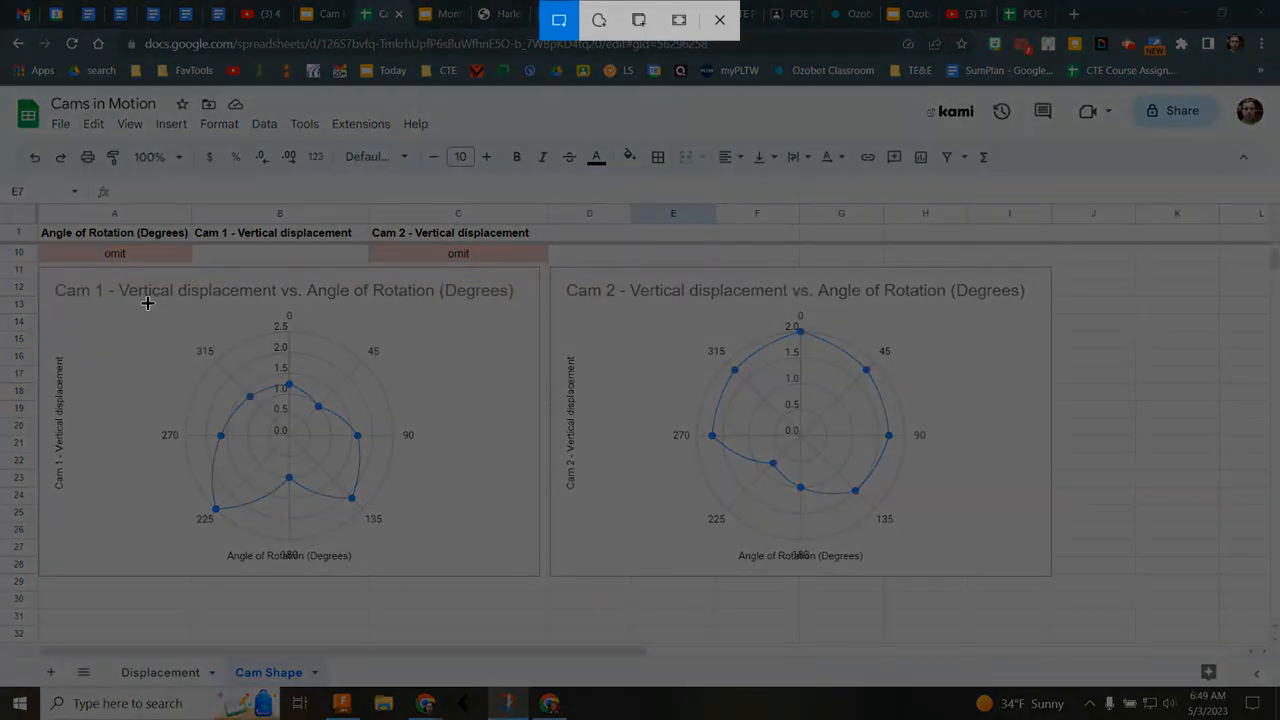
drag(151, 303, 425, 544)
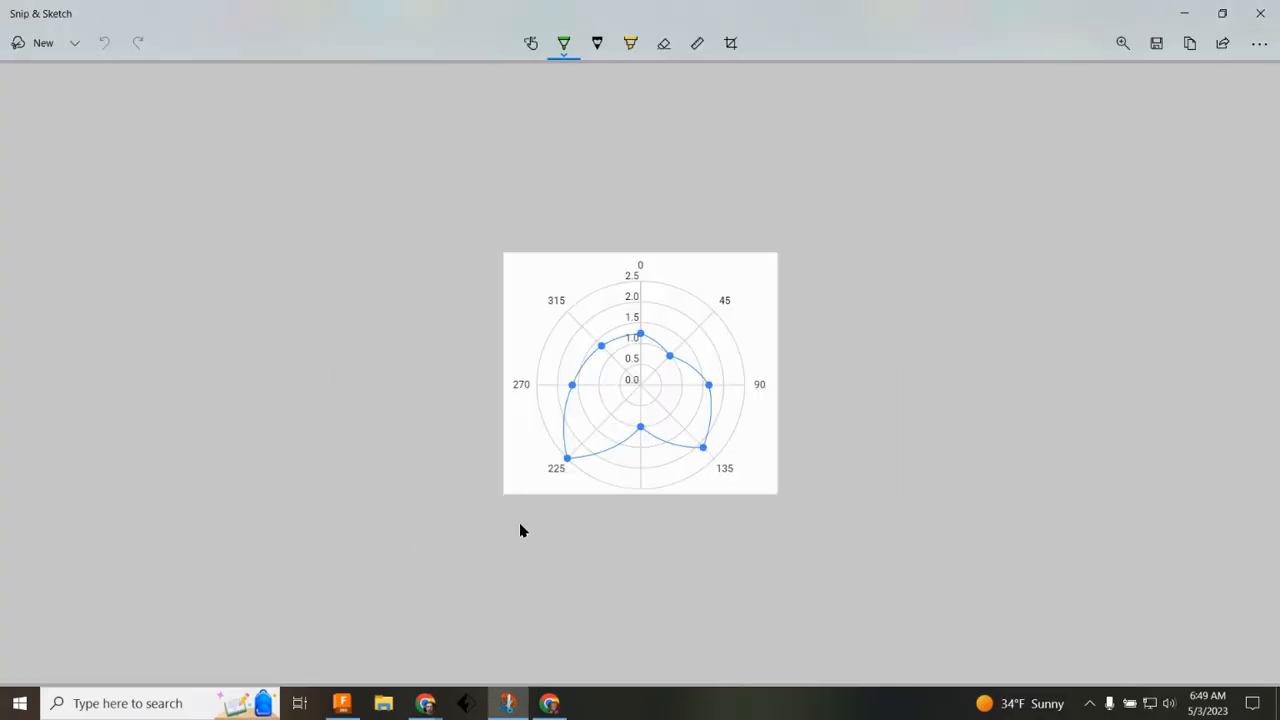
Step: Save the snip to the Desktop as motion1.jpeg
click(1157, 44)
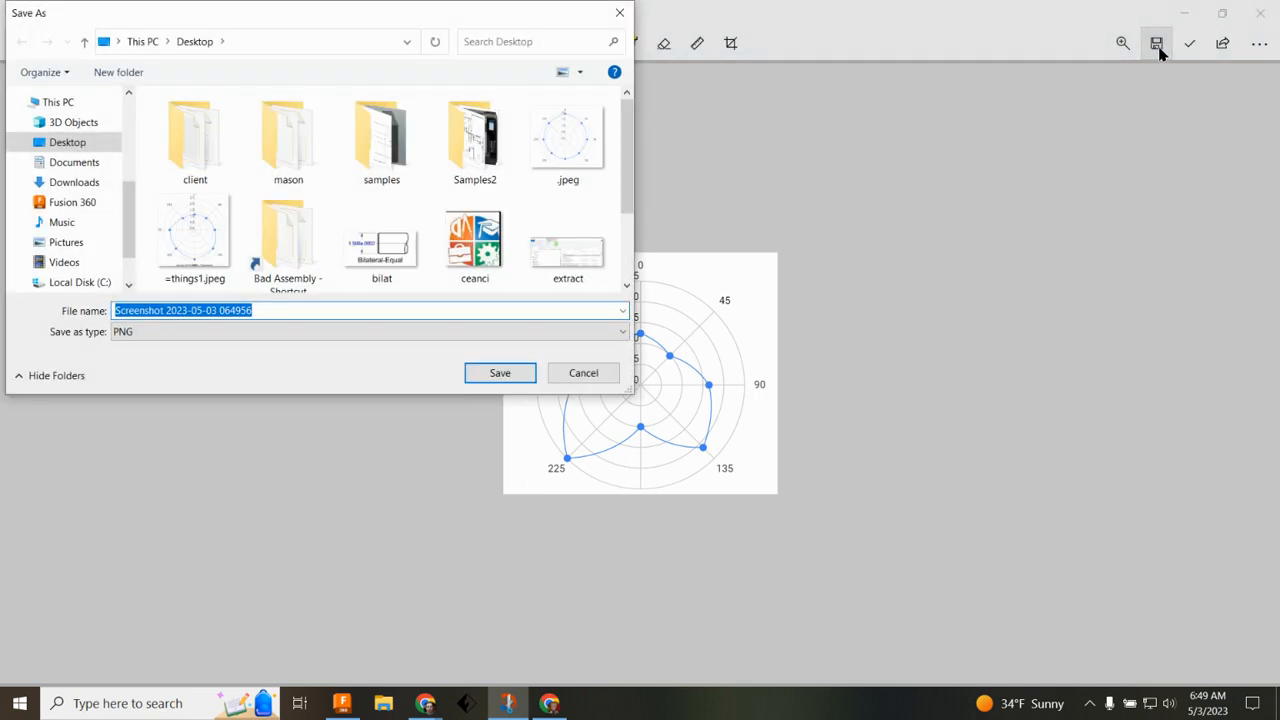
text(motion1.jpeg)
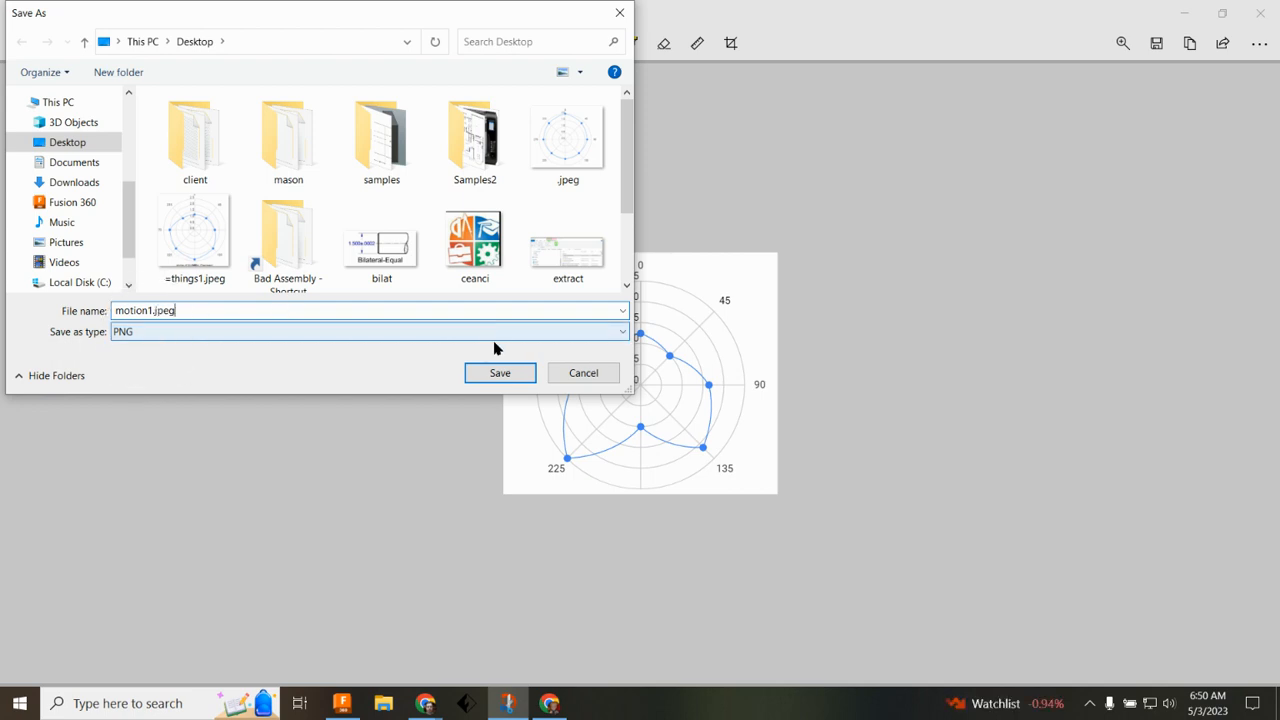
click(503, 372)
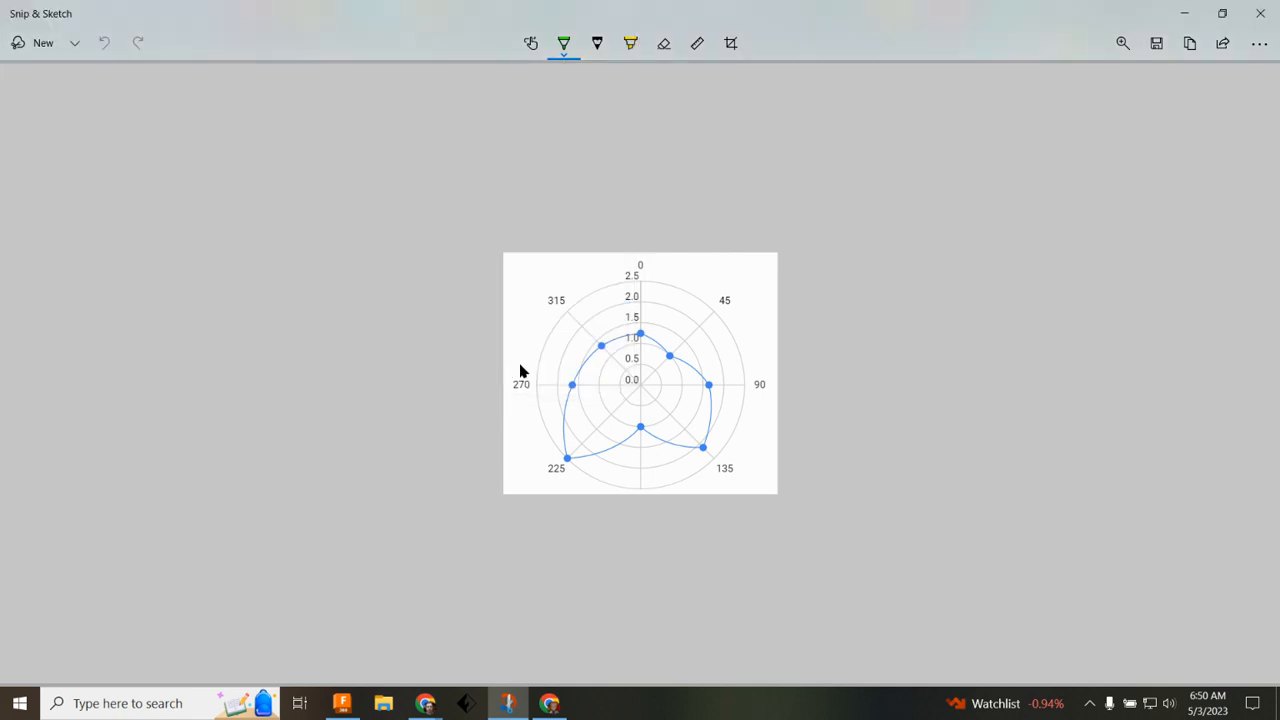
Step: Leave Snip & Sketch and switch to Fusion 360
click(1195, 20)
mouse_move(428, 707)
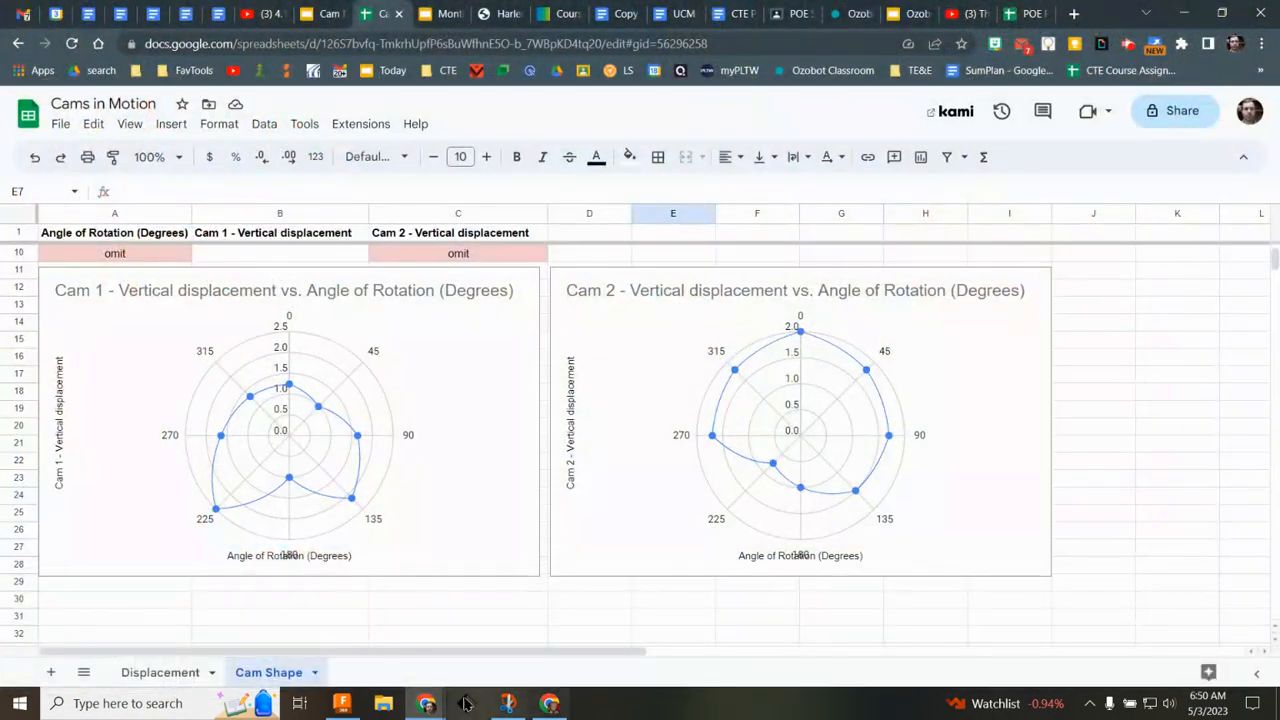
click(341, 703)
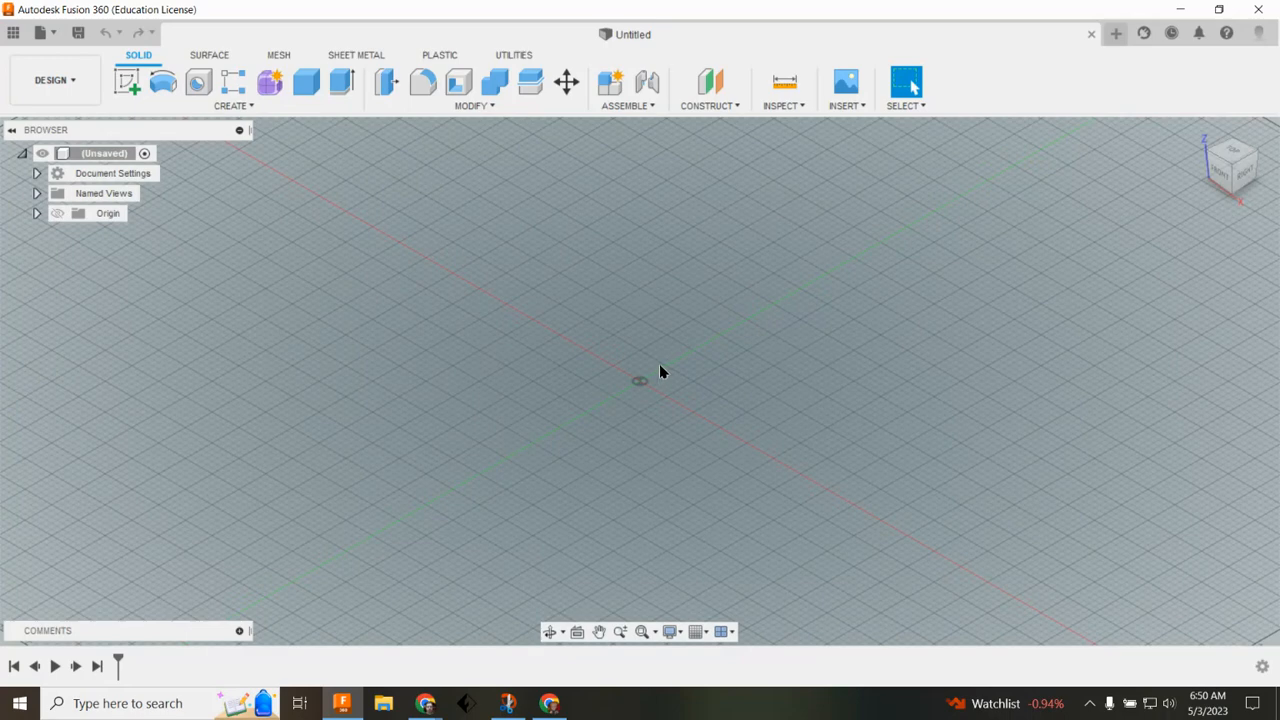
Step: Insert the image motion1.jpeg from the Desktop as a canvas
click(855, 108)
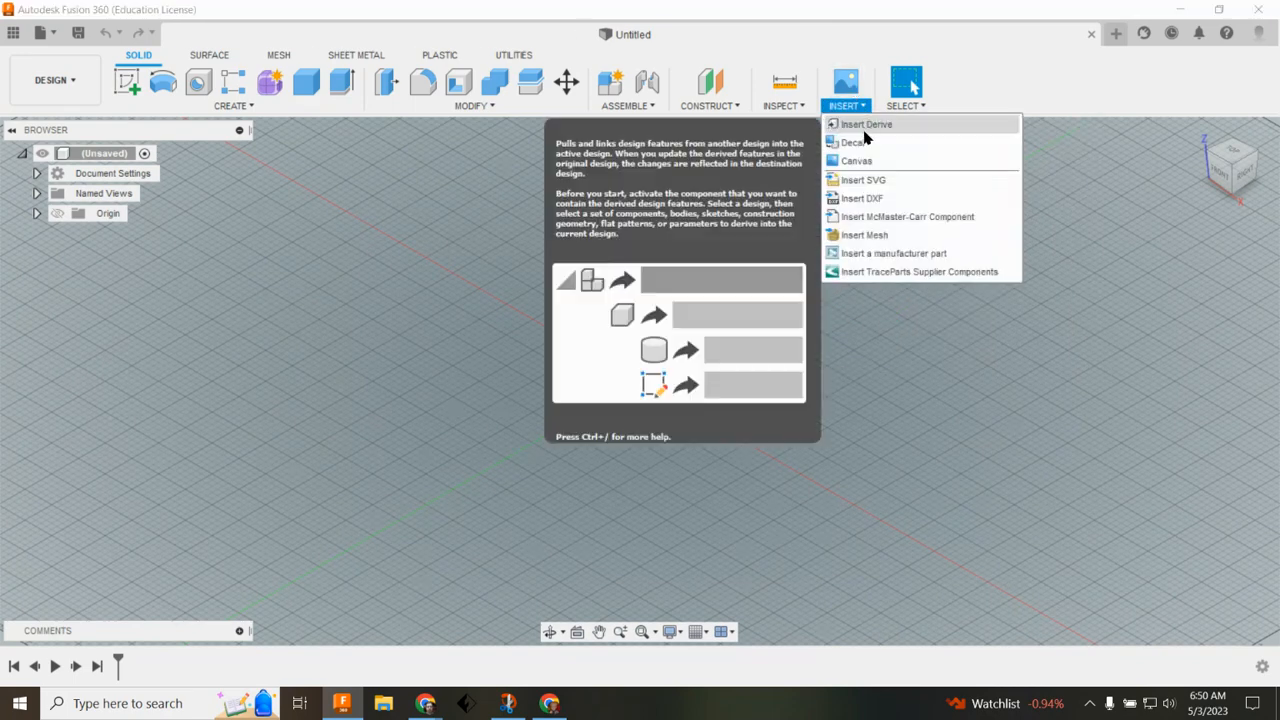
click(872, 160)
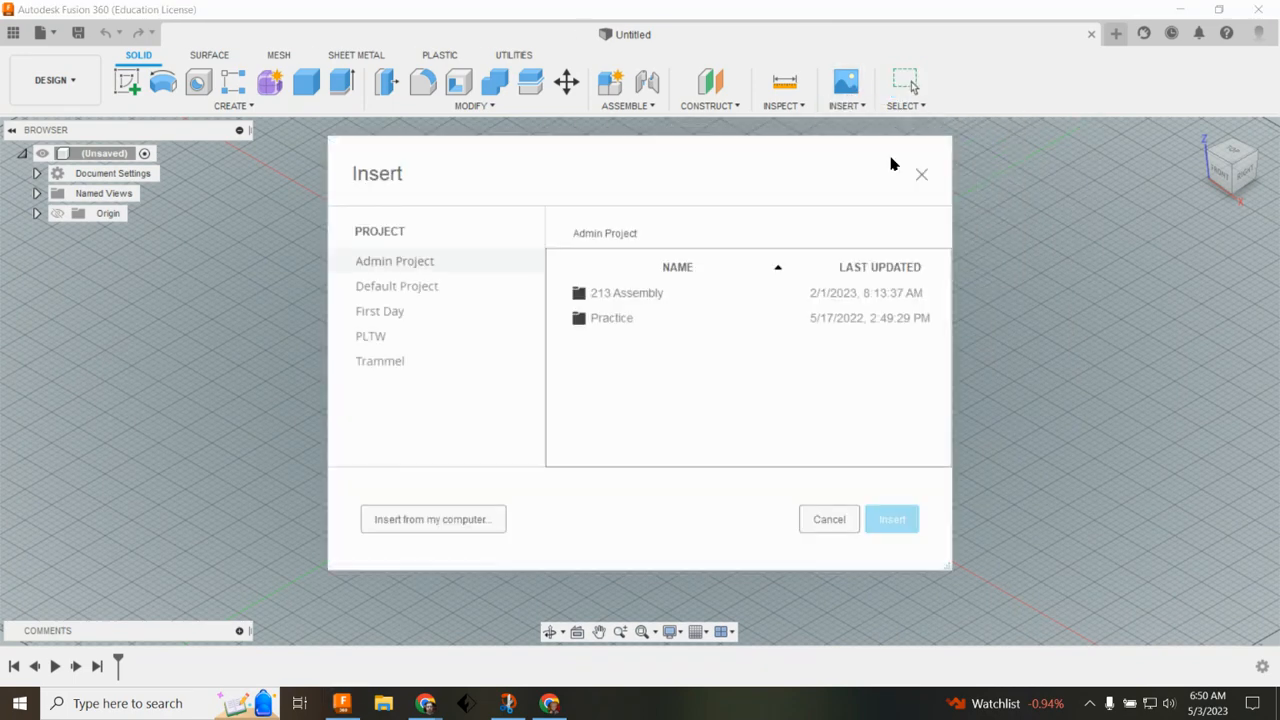
click(468, 520)
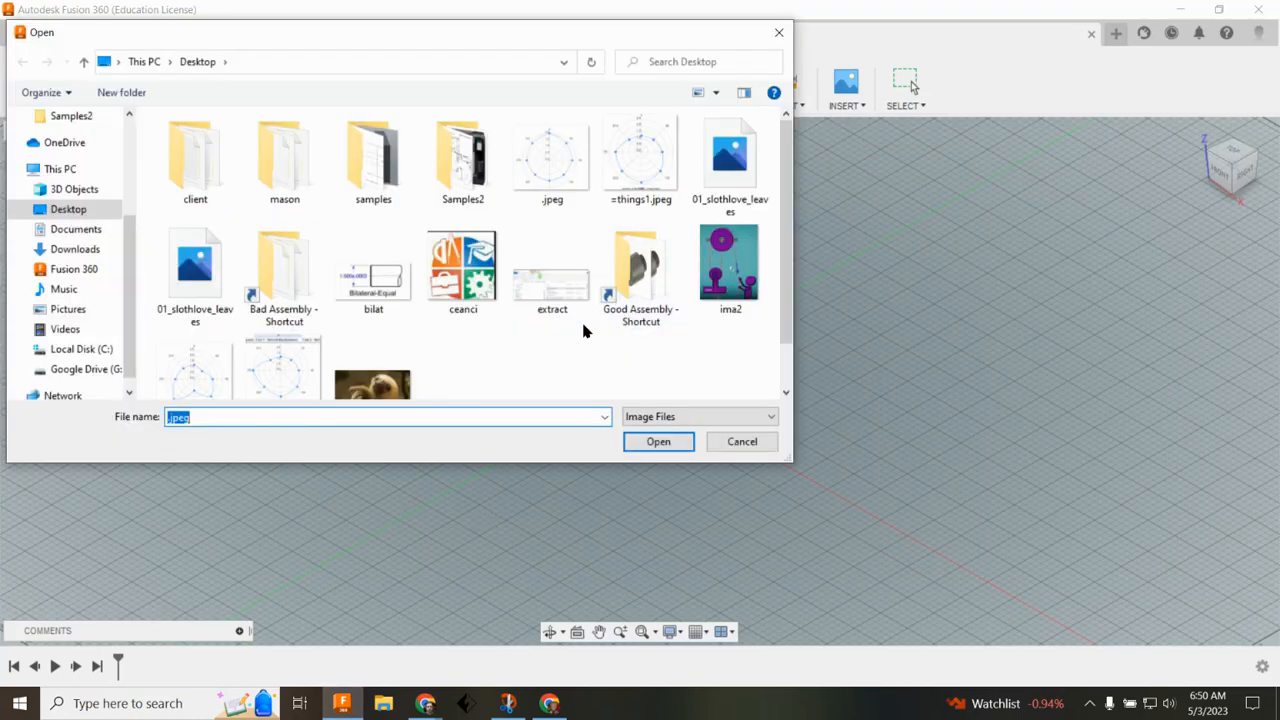
scroll(600, 282, down, 1)
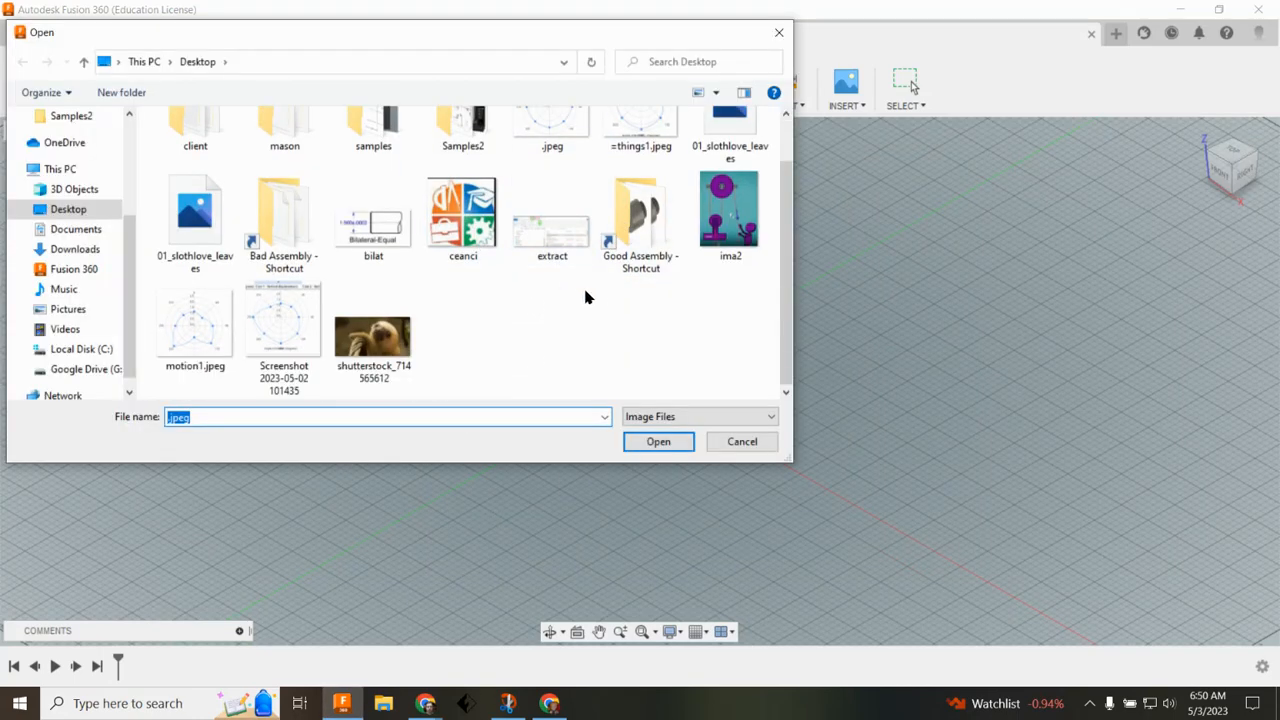
click(211, 332)
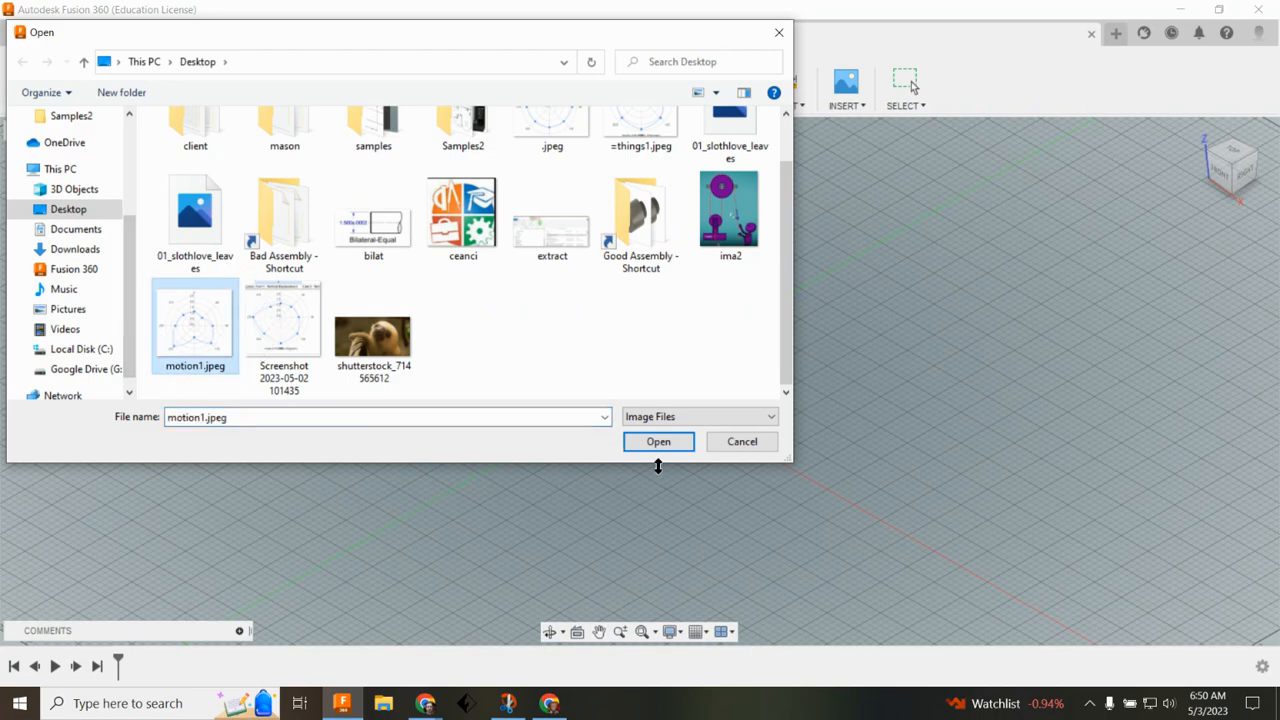
click(683, 443)
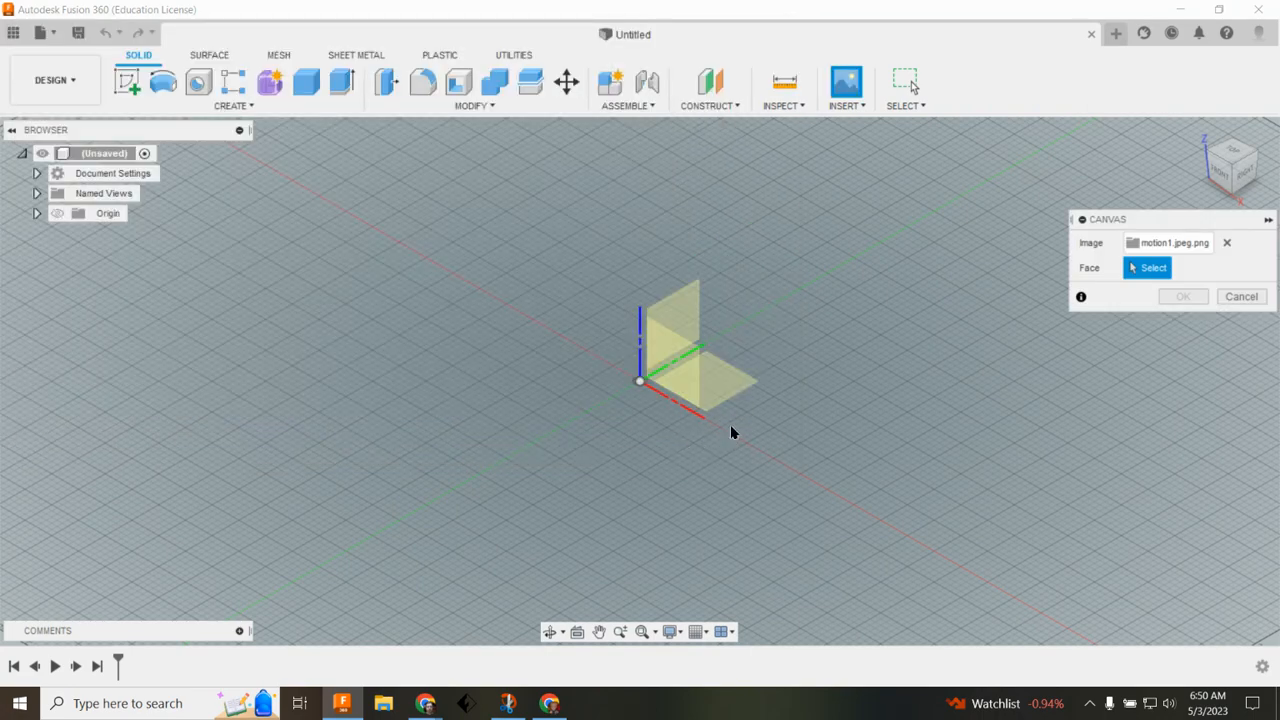
Step: Switch to the front view and place the canvas on the XZ plane
click(1220, 172)
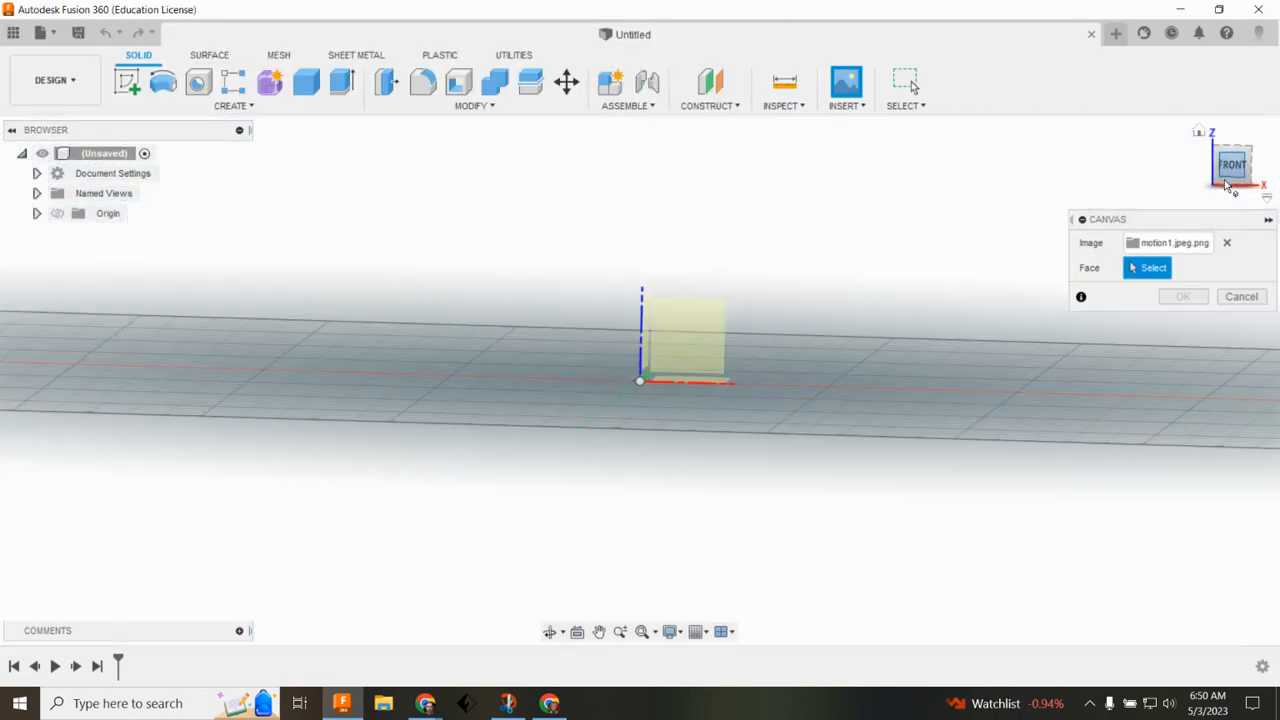
click(703, 354)
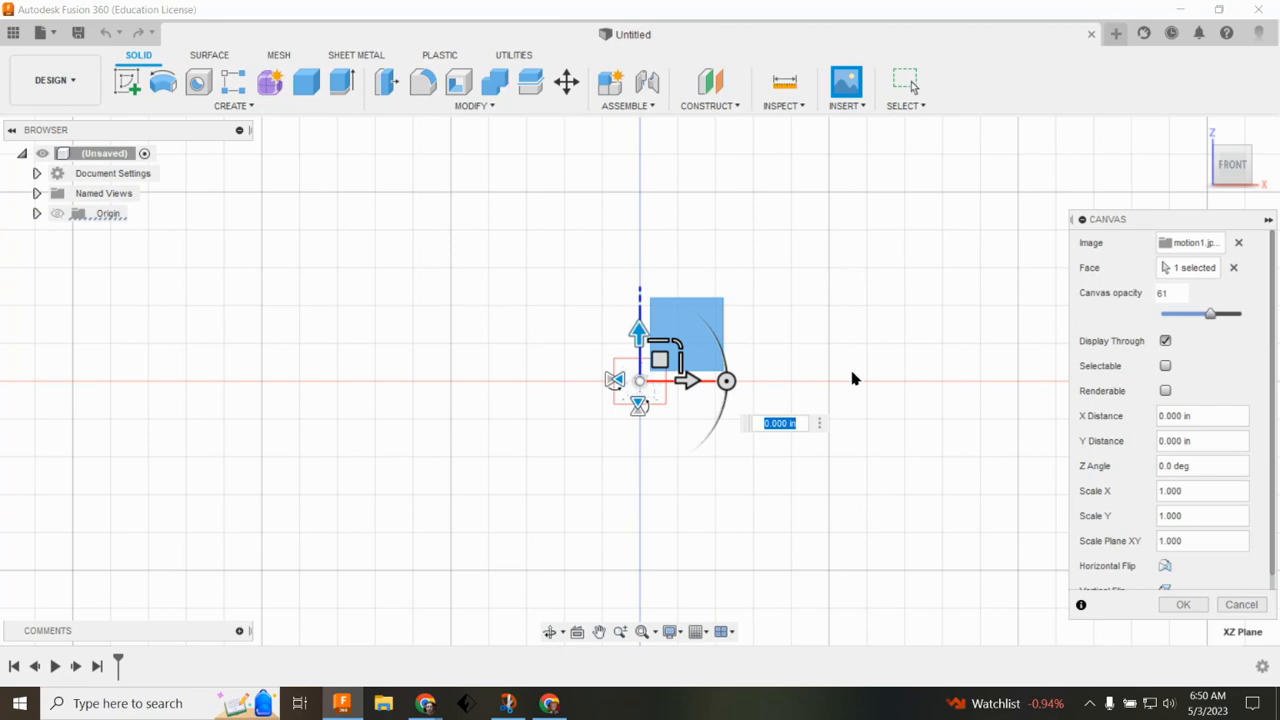
scroll(930, 403, up, 2)
scroll(927, 403, down, 4)
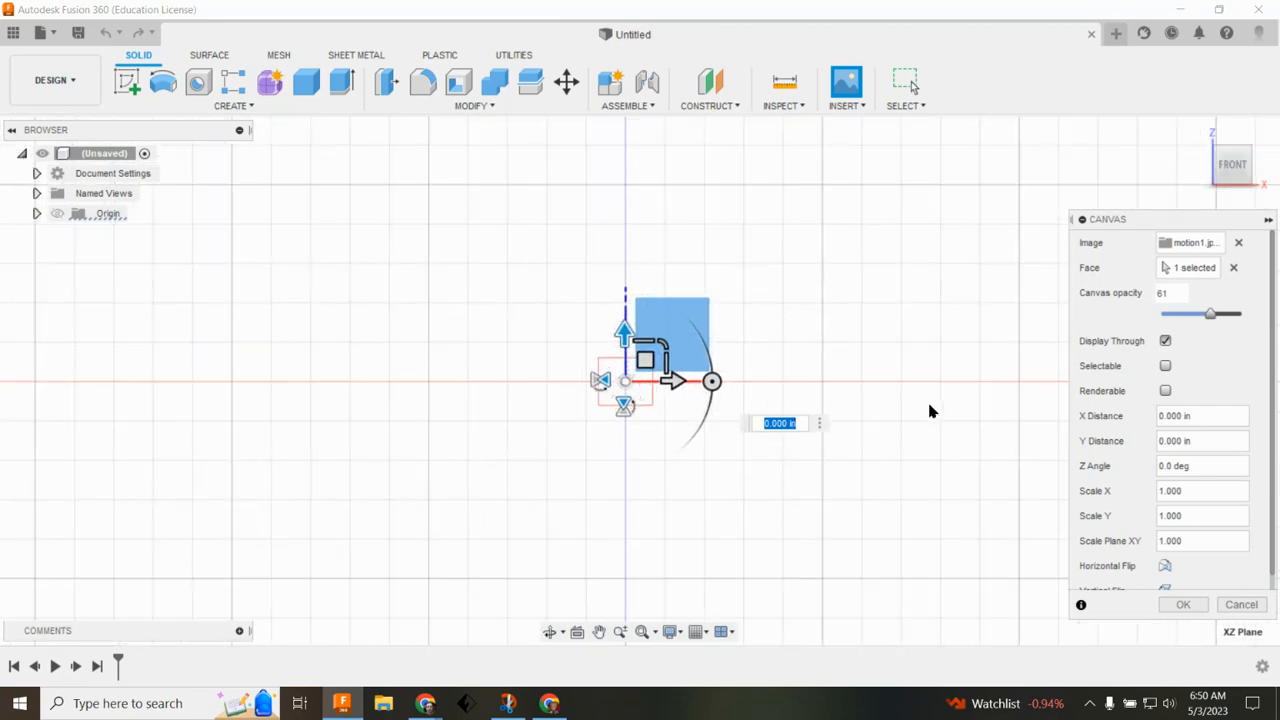
middle_drag(978, 400, 754, 409)
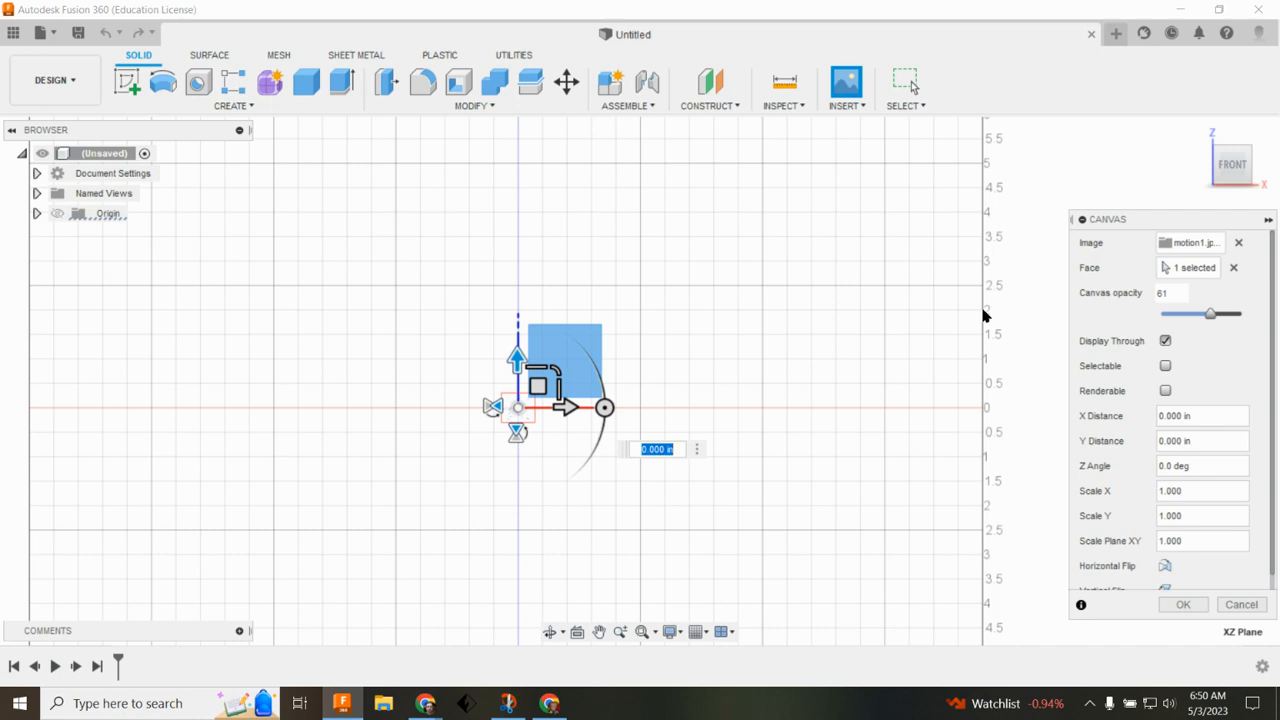
Step: Check the Cam 1 polar chart in the Google Sheets tab, then return to Fusion 360
mouse_move(428, 703)
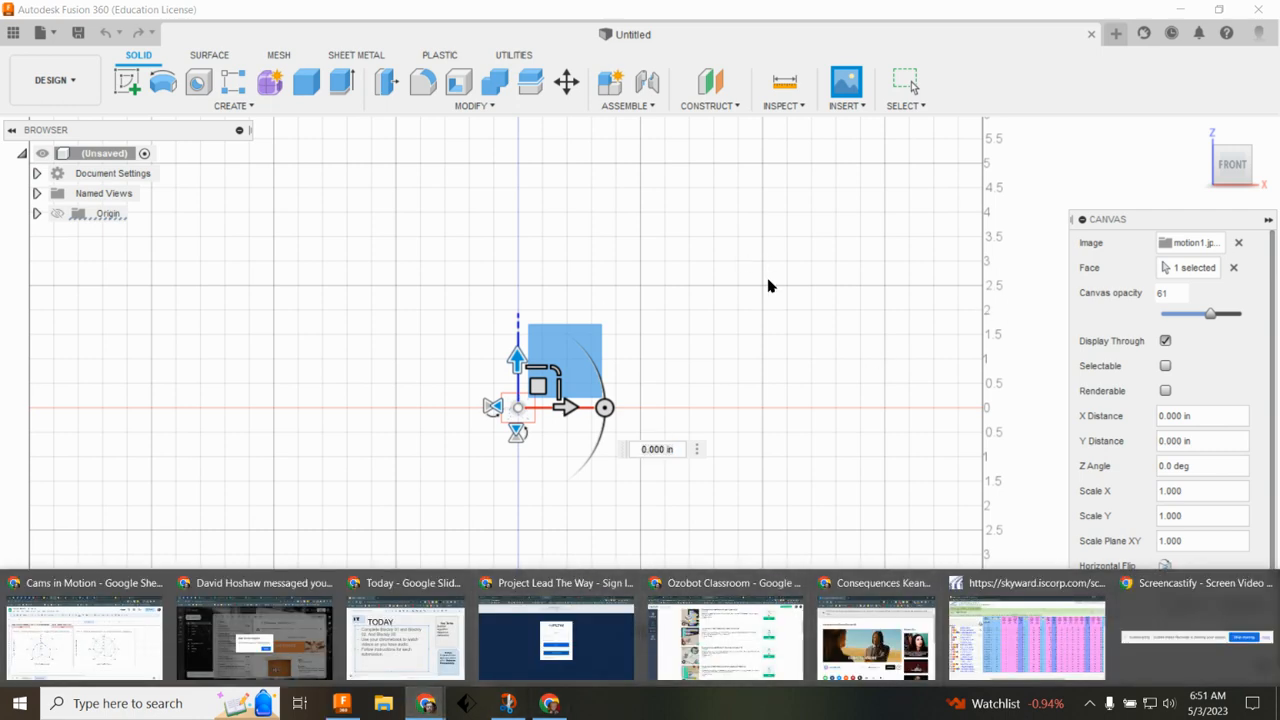
click(100, 630)
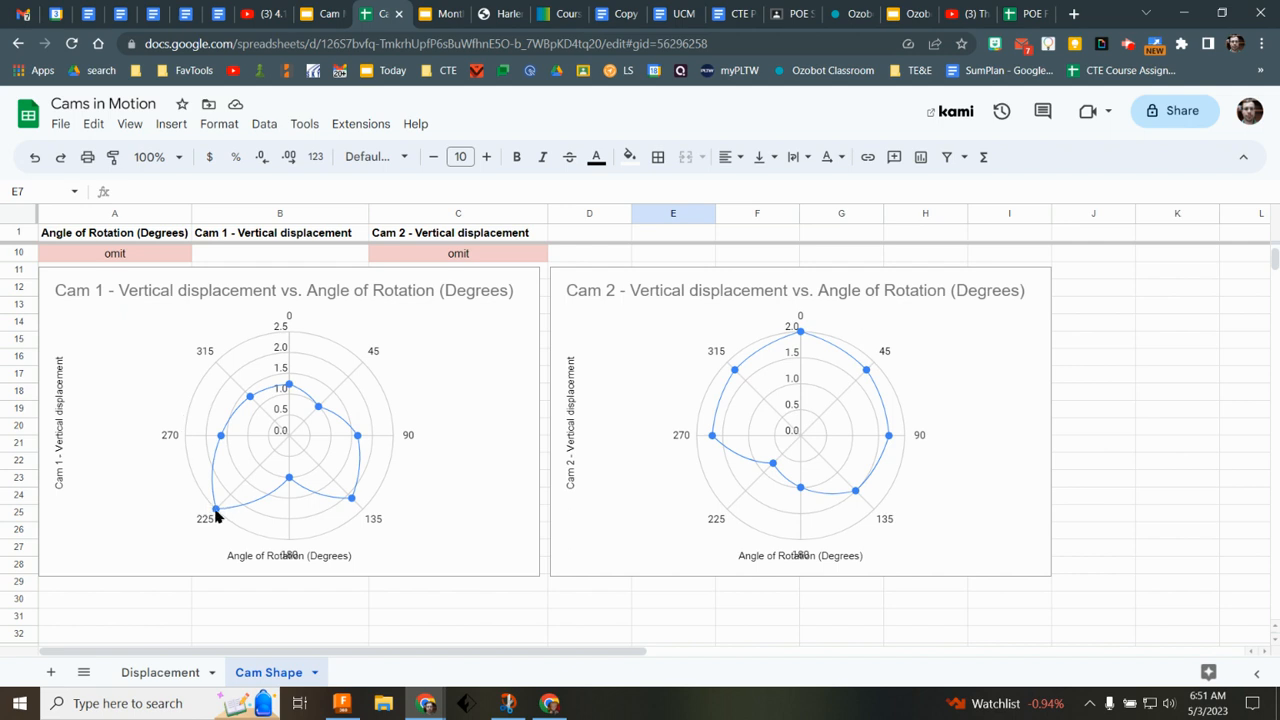
click(291, 388)
click(342, 703)
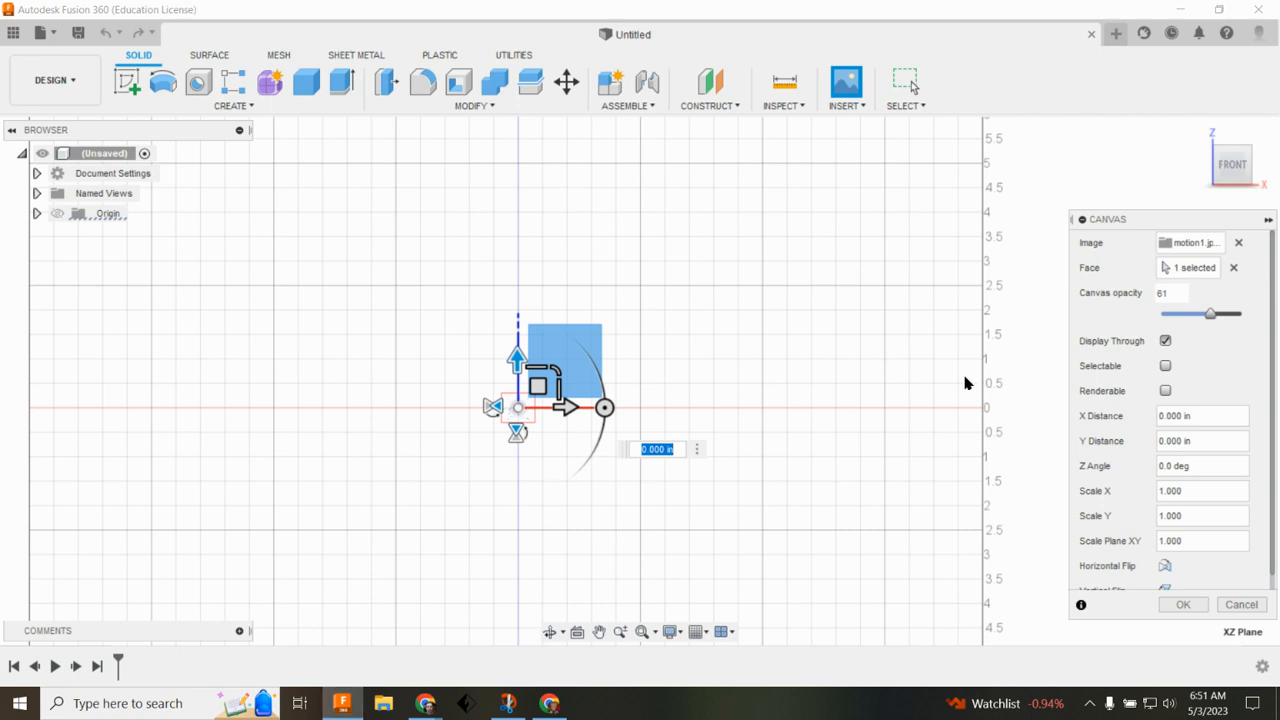
Step: Scale up the canvas image and flip it horizontally
click(556, 372)
drag(556, 372, 789, 160)
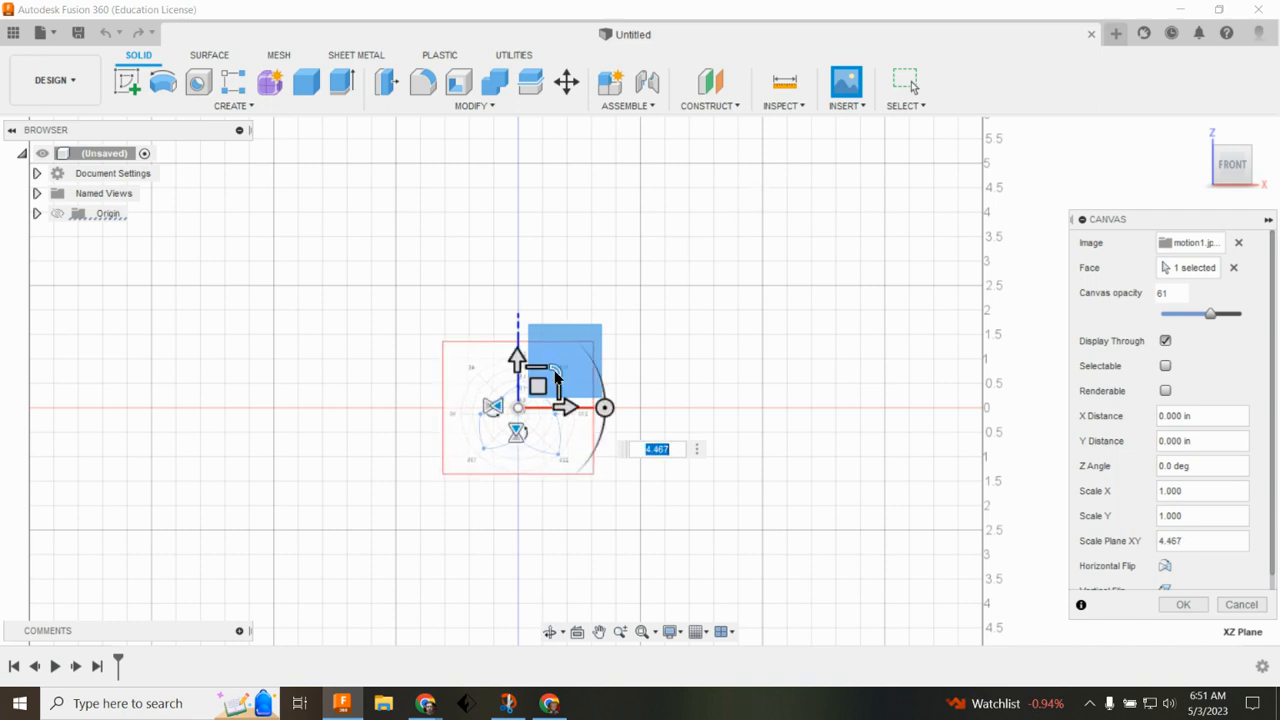
drag(557, 369, 604, 329)
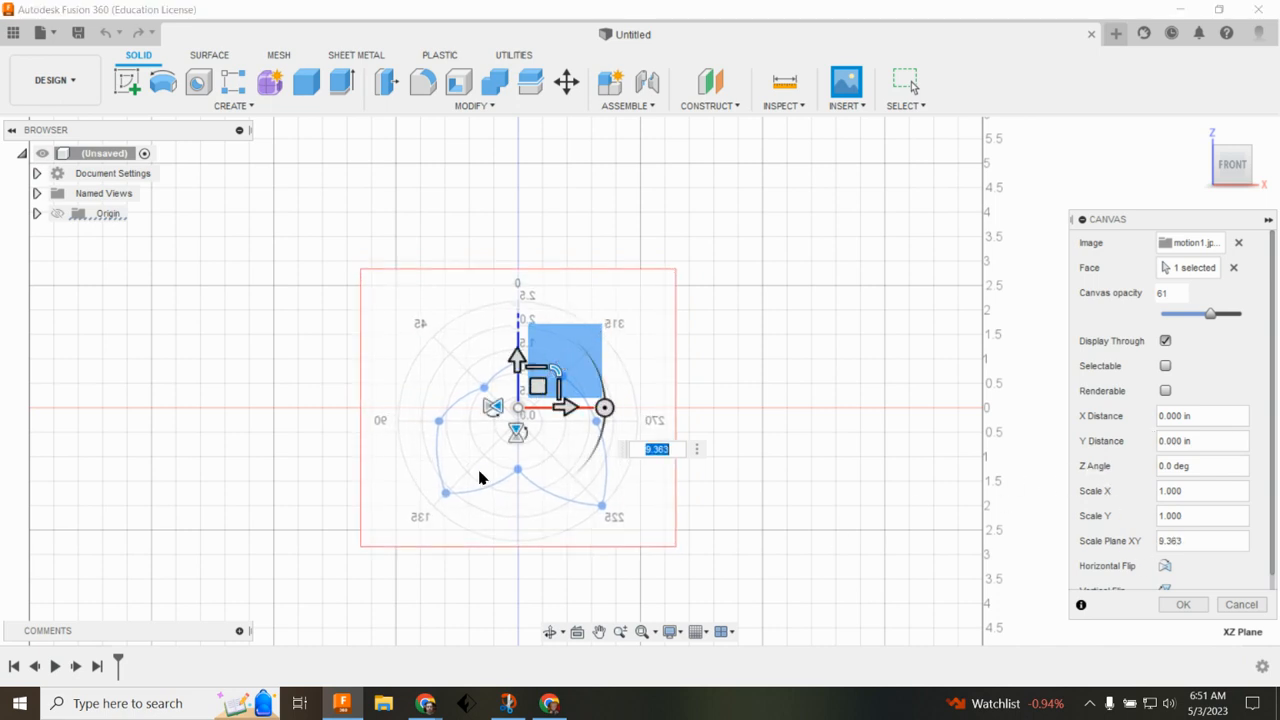
click(1166, 567)
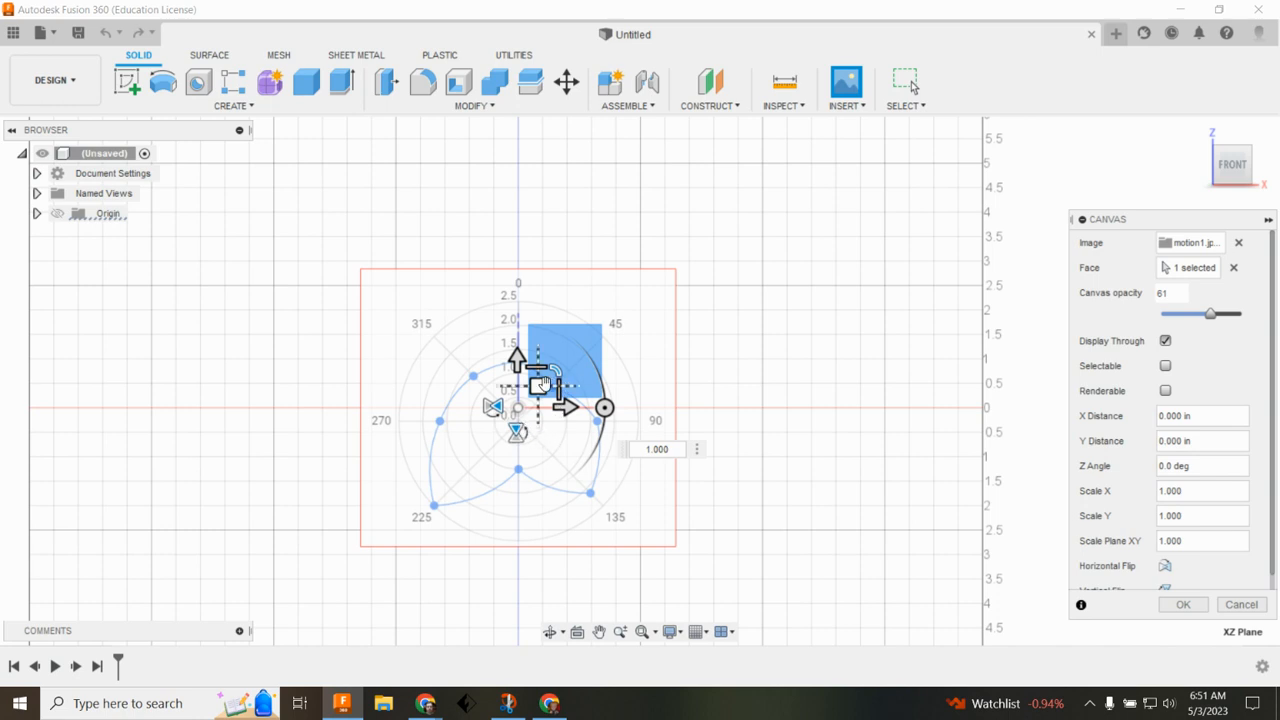
Step: Reposition the canvas on the origin, set its XY scale to 0.730 and confirm the canvas
drag(541, 385, 547, 371)
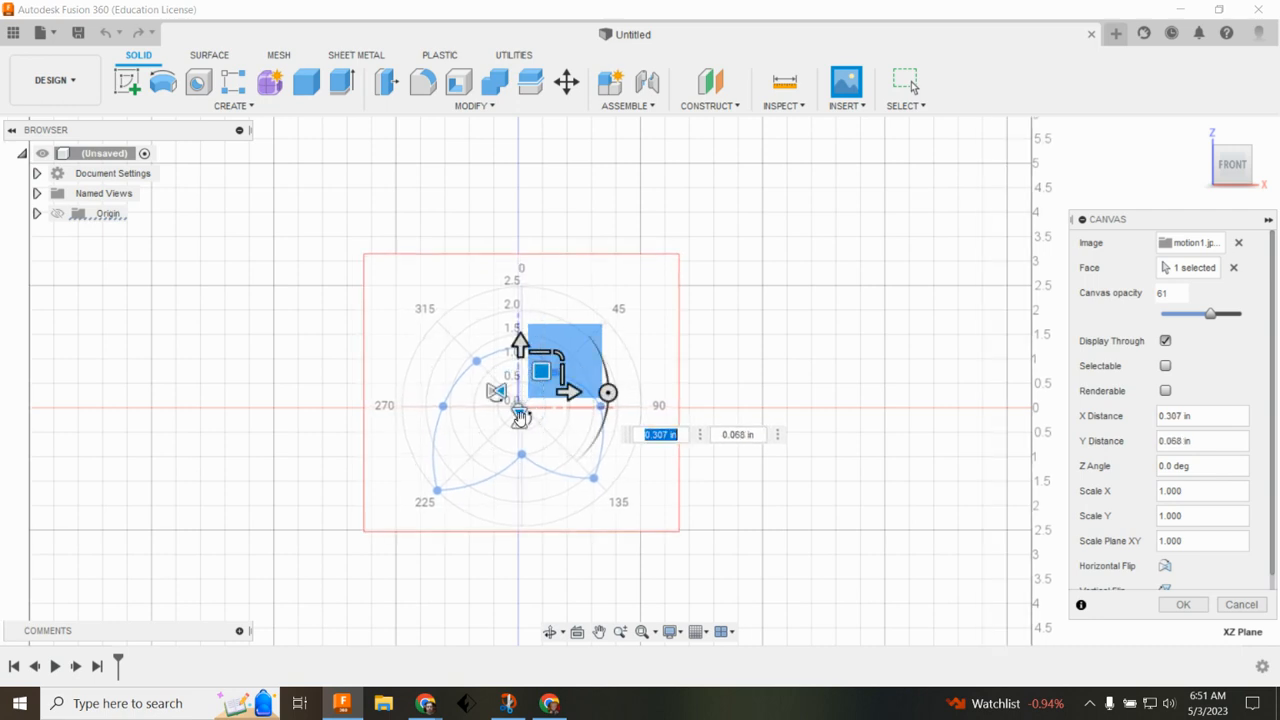
click(519, 411)
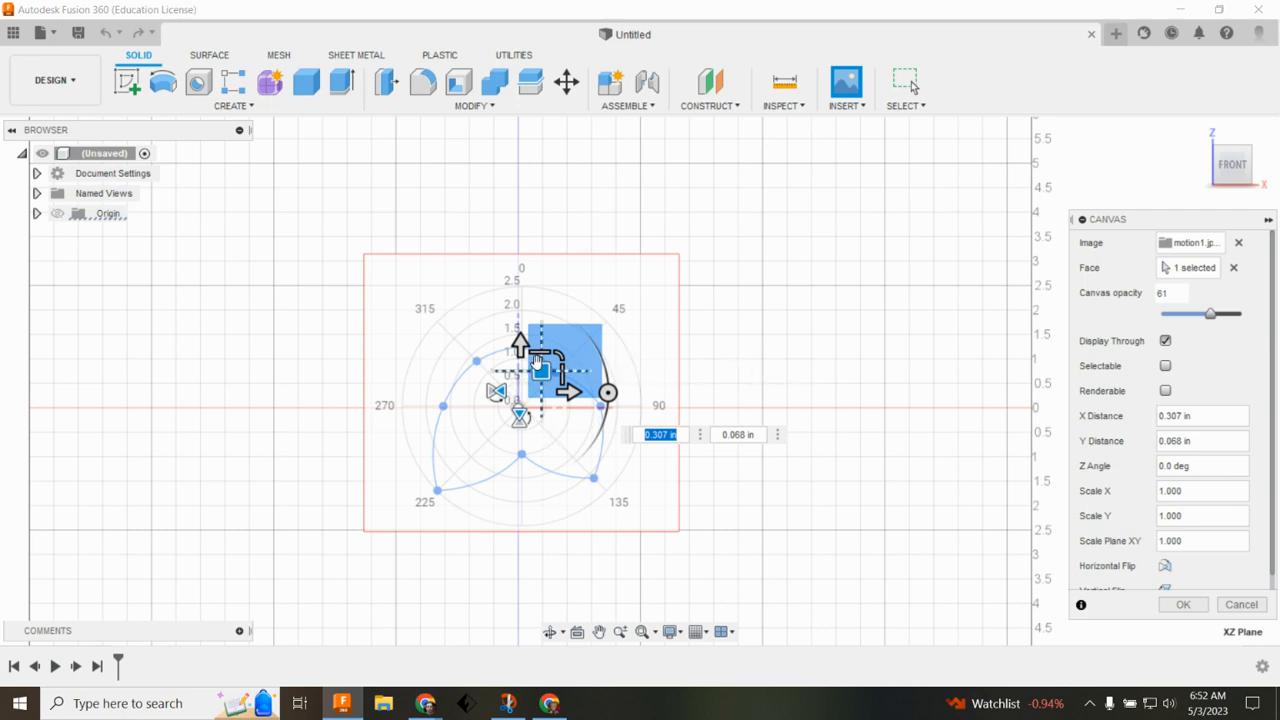
drag(585, 359, 552, 363)
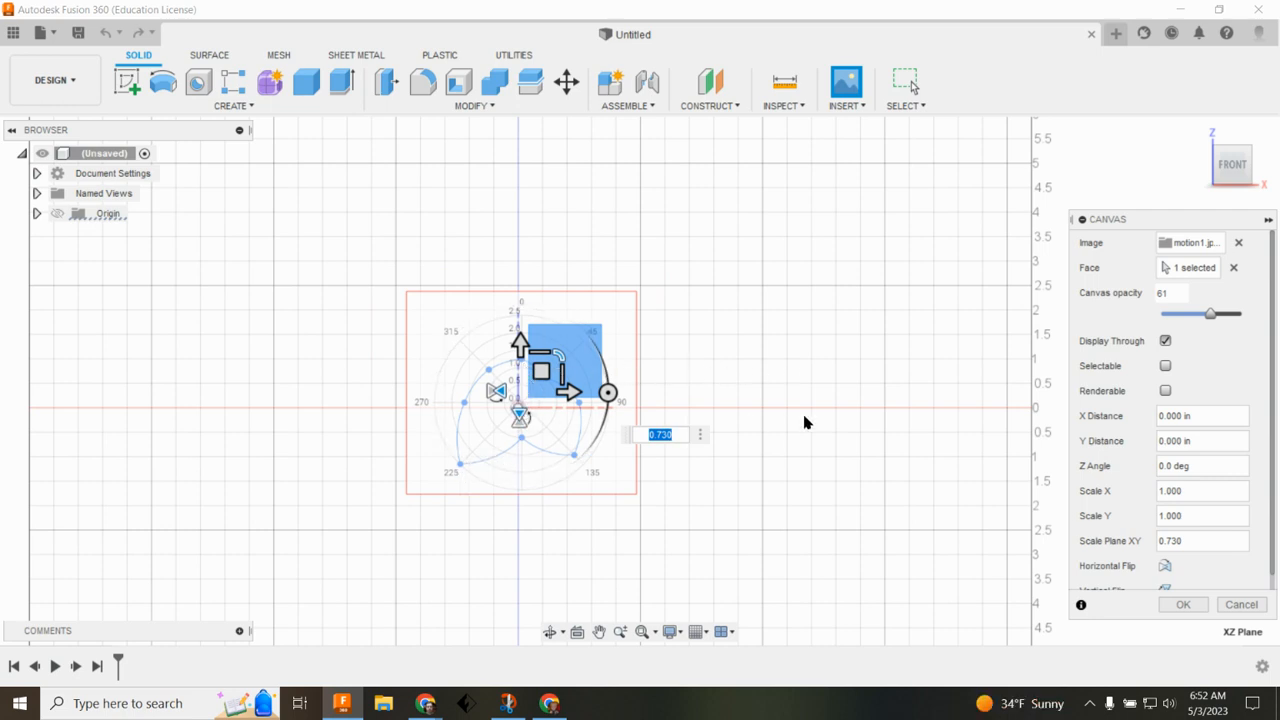
click(1186, 605)
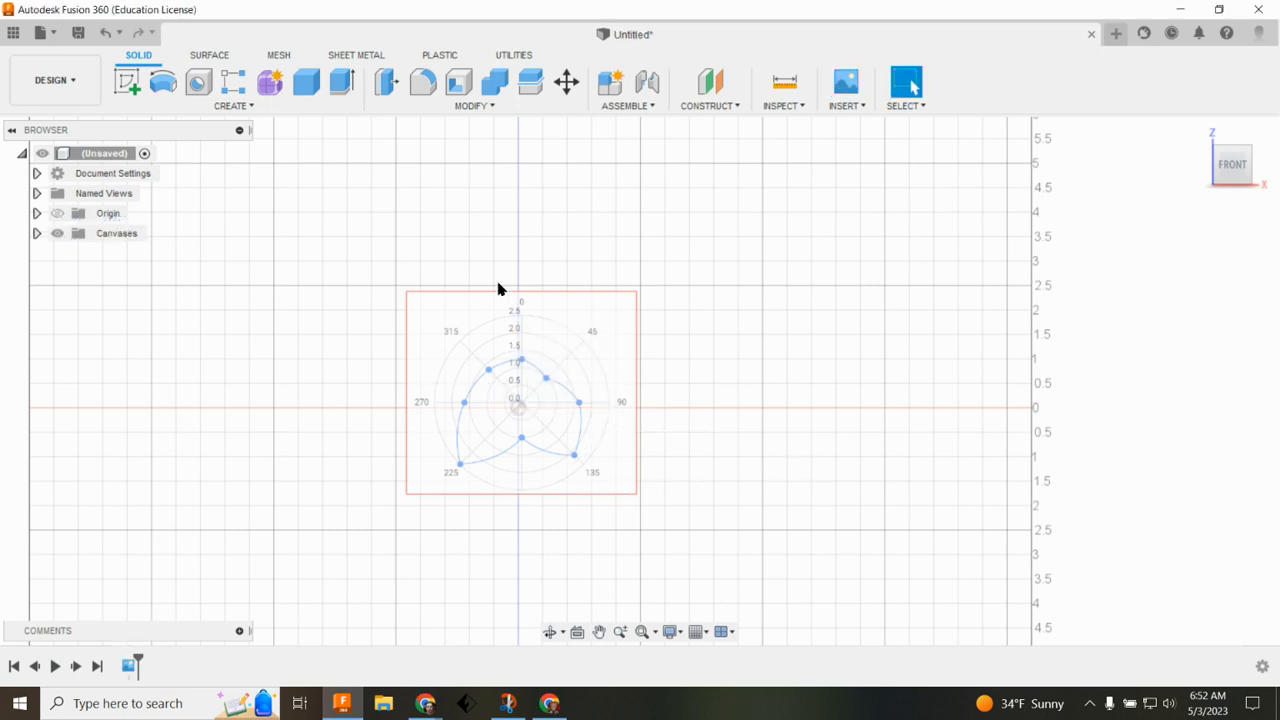
Step: Create a sketch on the front plane and trace a closed fit point spline through the chart's eight data points
click(126, 86)
click(546, 369)
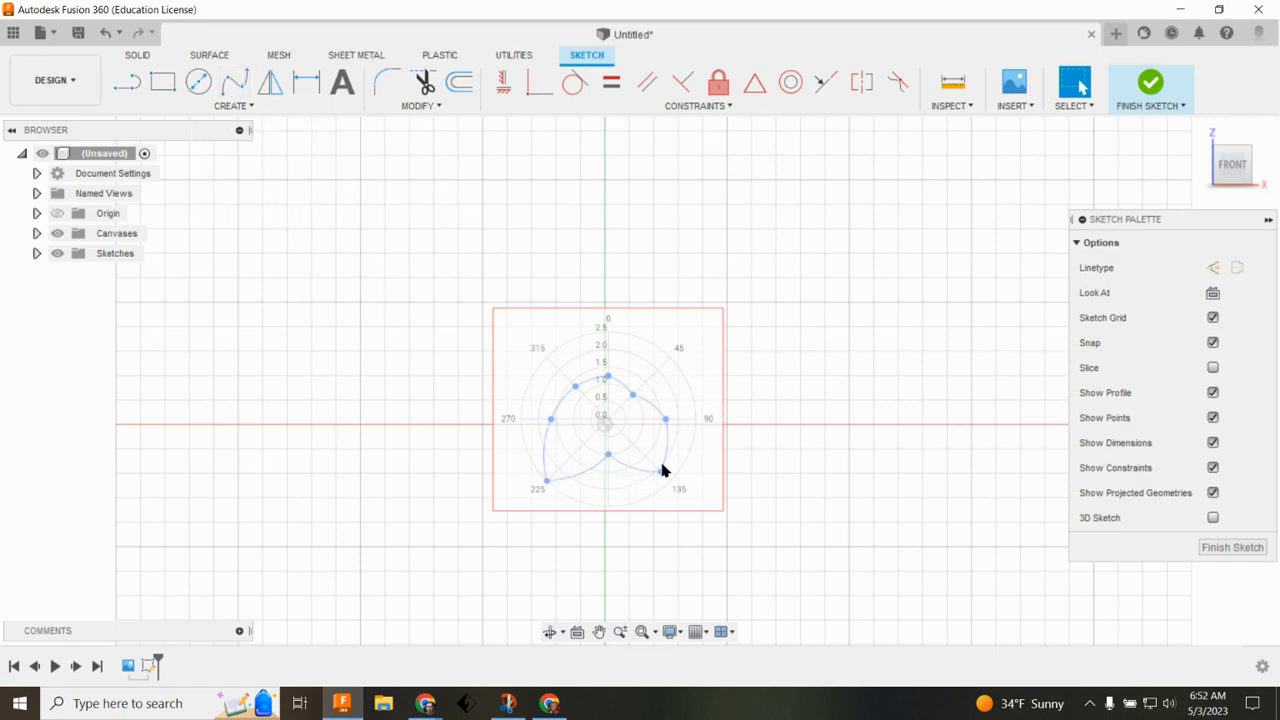
click(236, 89)
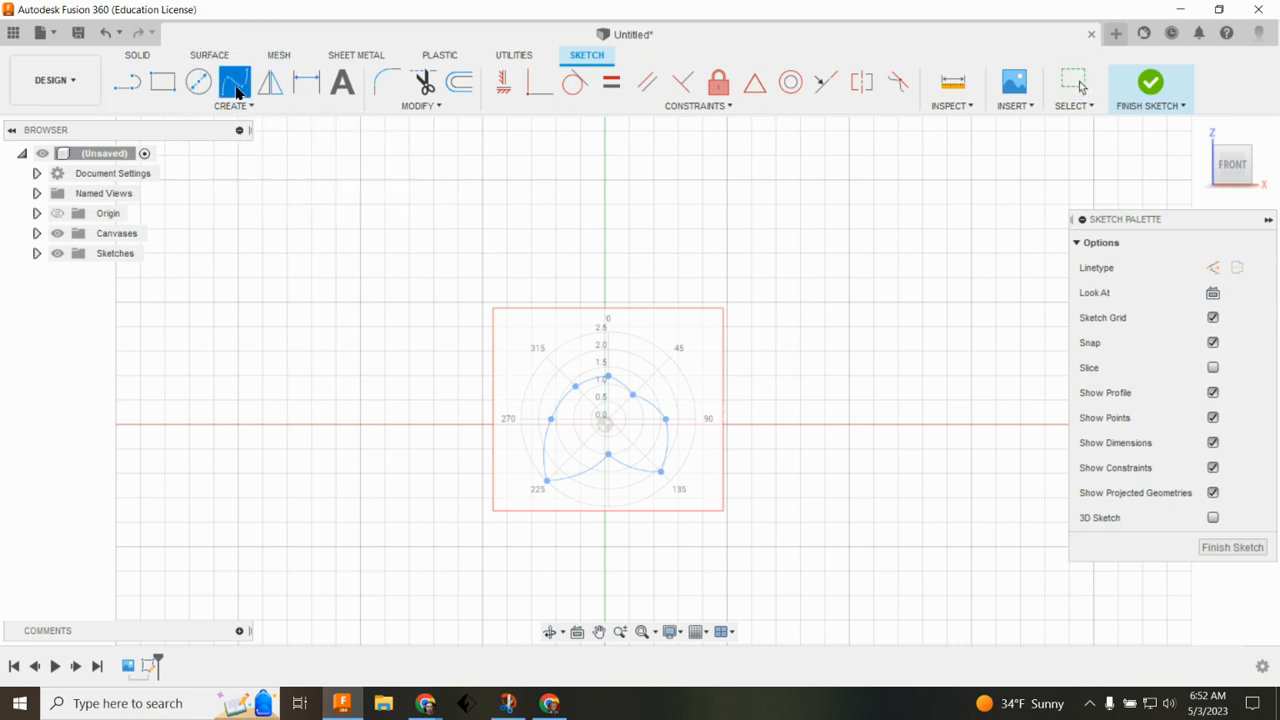
click(610, 380)
scroll(606, 372, up, 5)
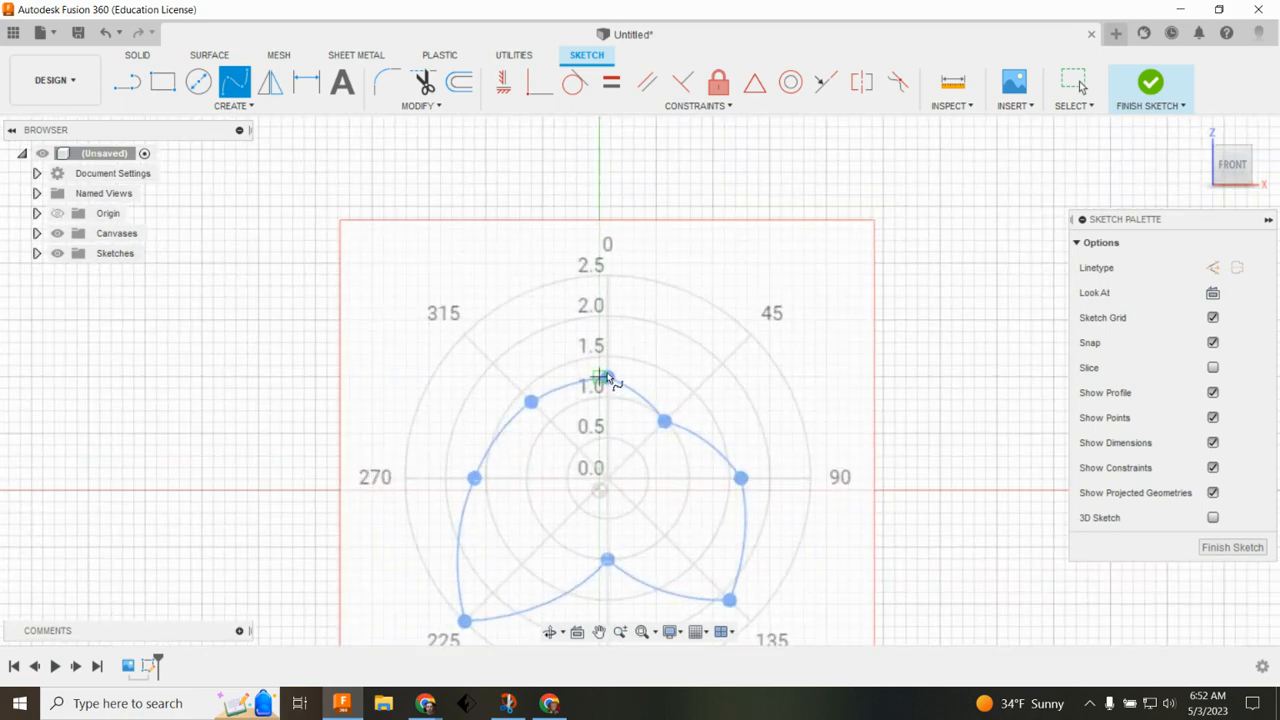
click(531, 400)
click(474, 478)
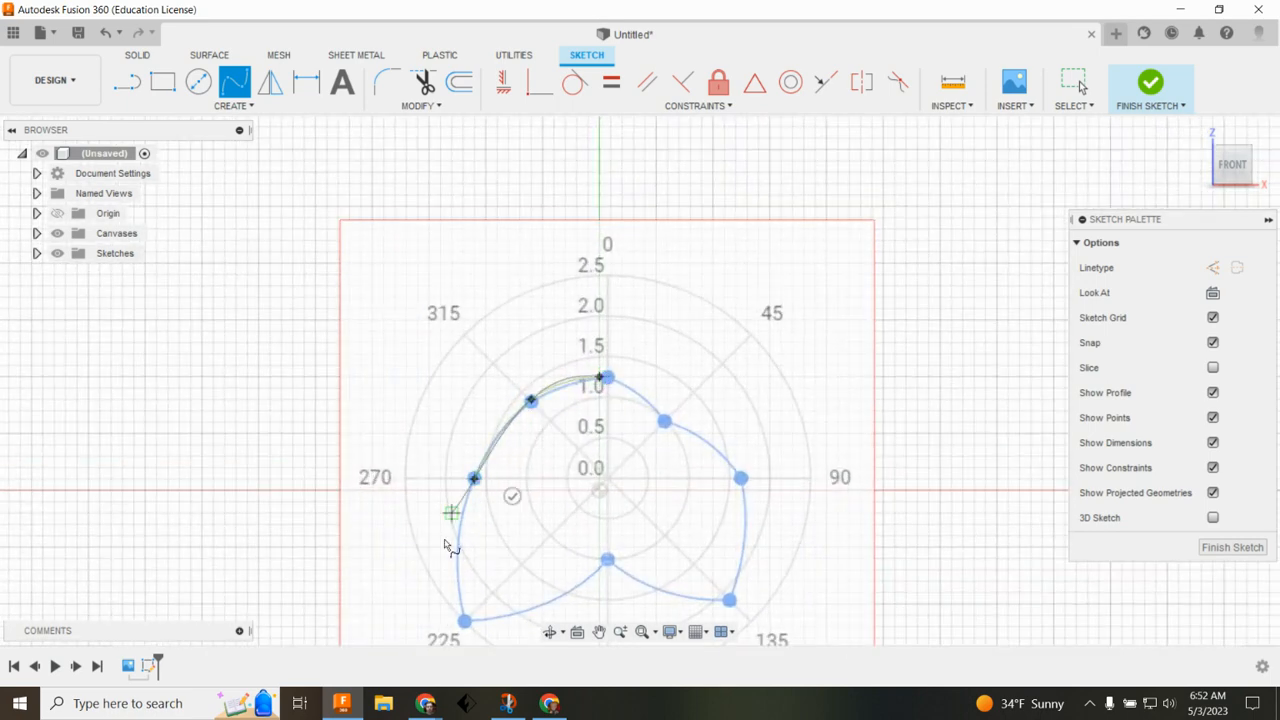
click(464, 620)
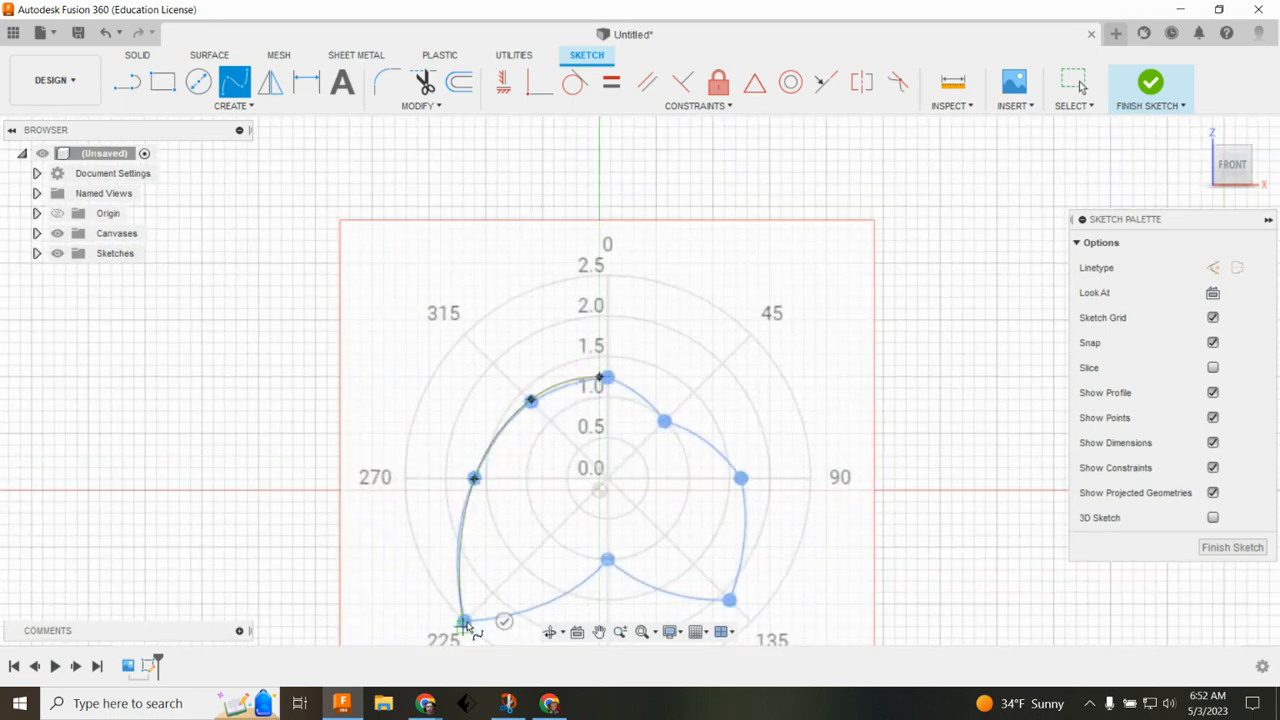
click(607, 559)
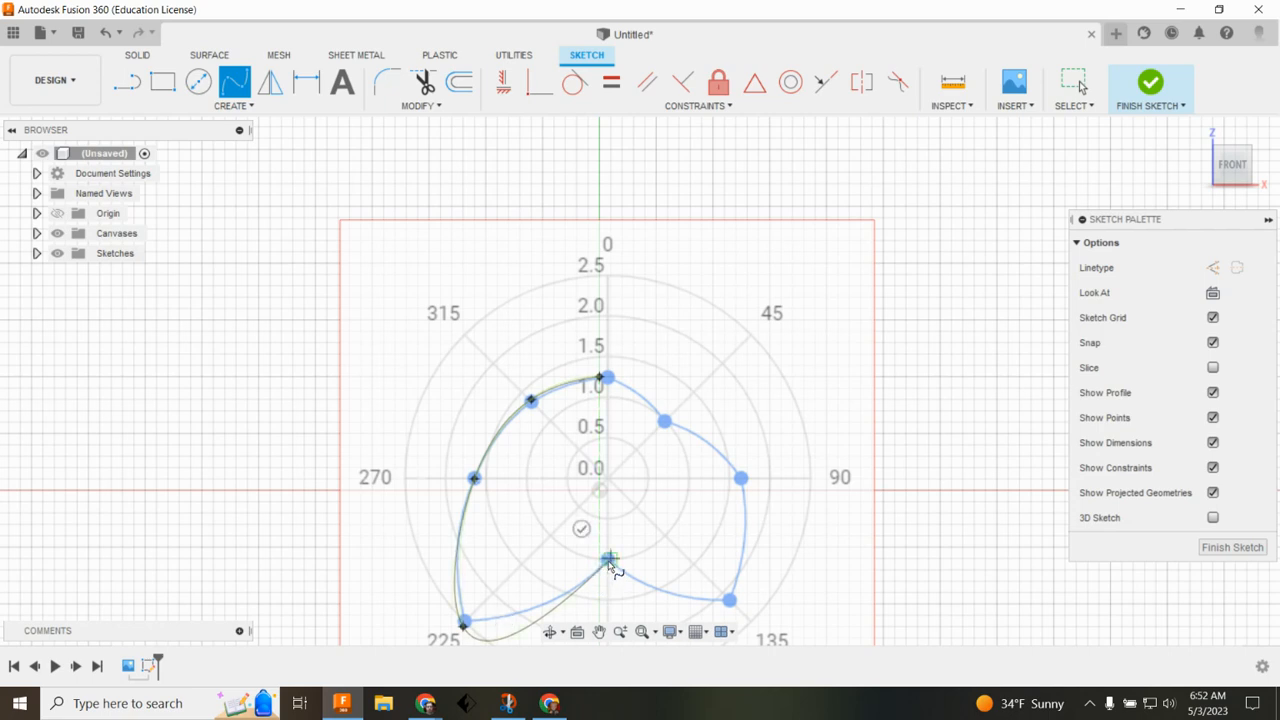
click(729, 603)
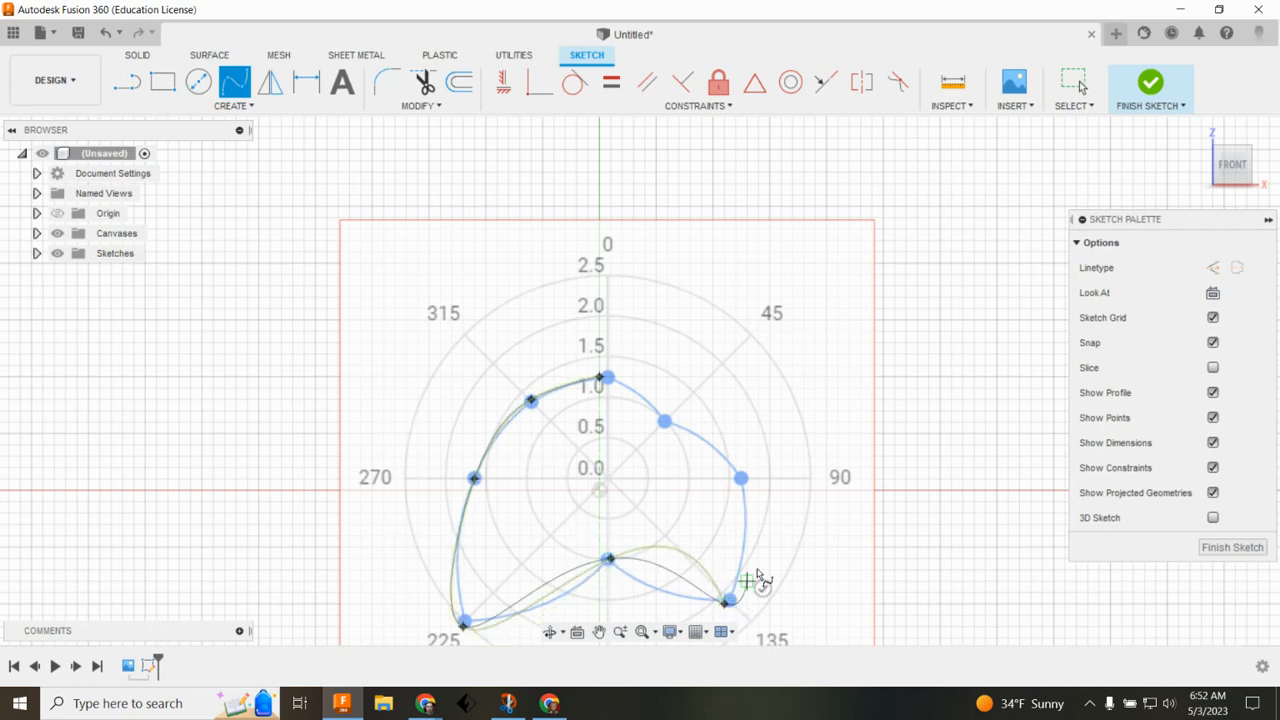
click(744, 479)
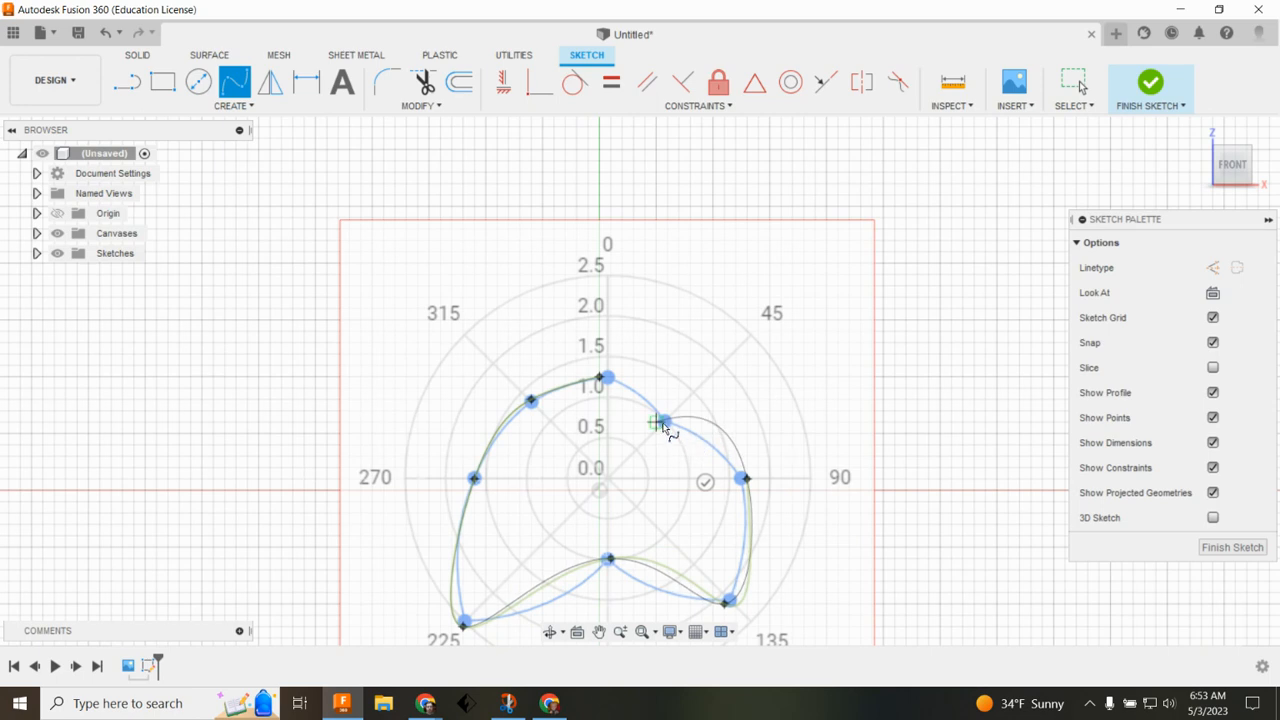
click(666, 422)
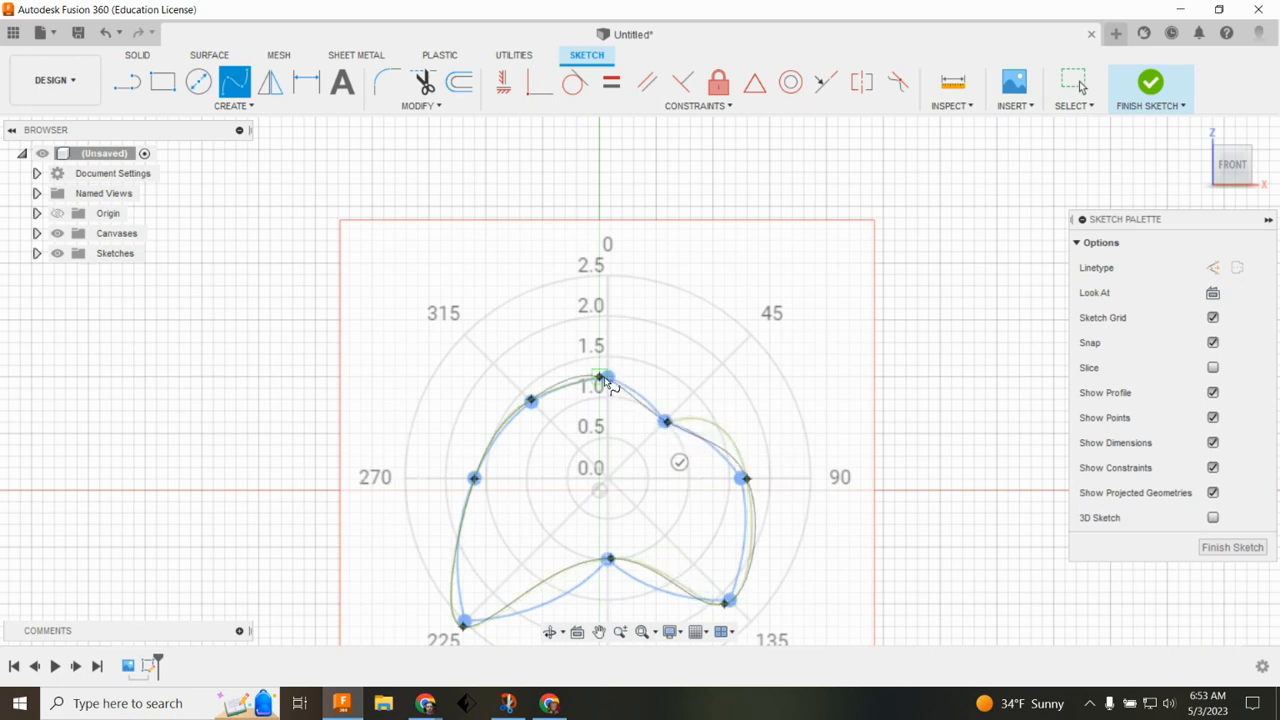
click(605, 380)
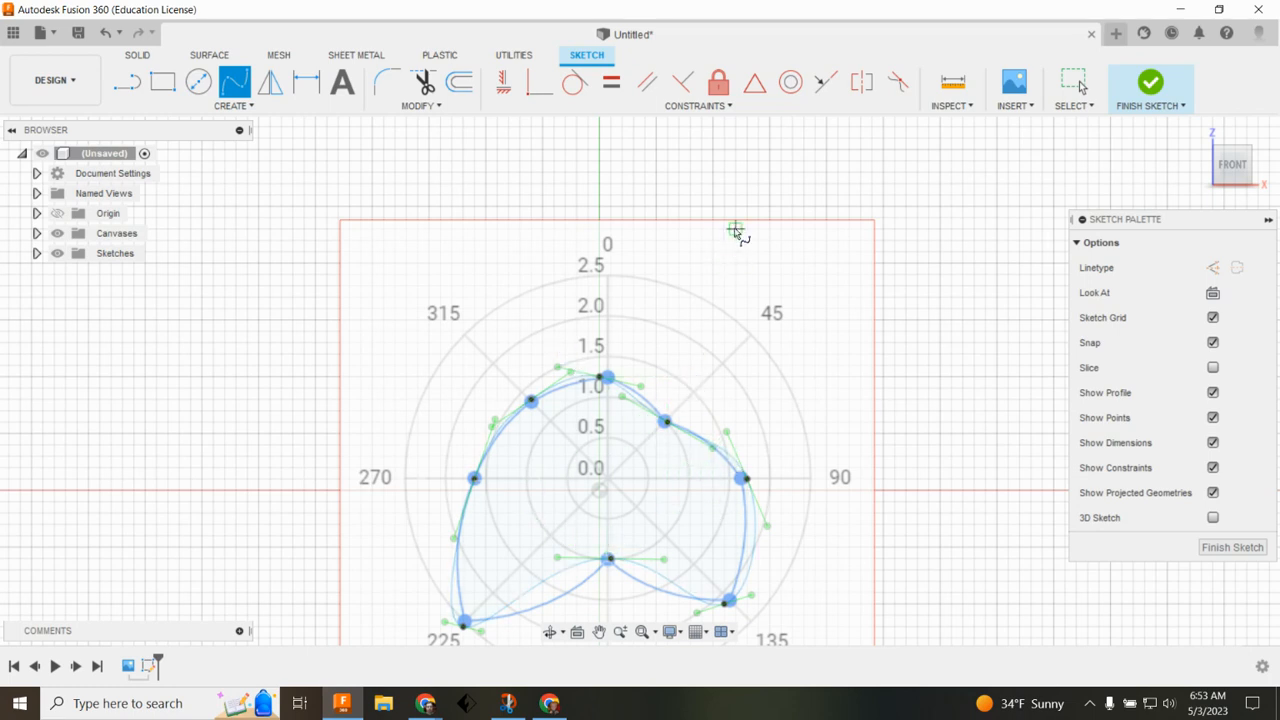
key(Escape)
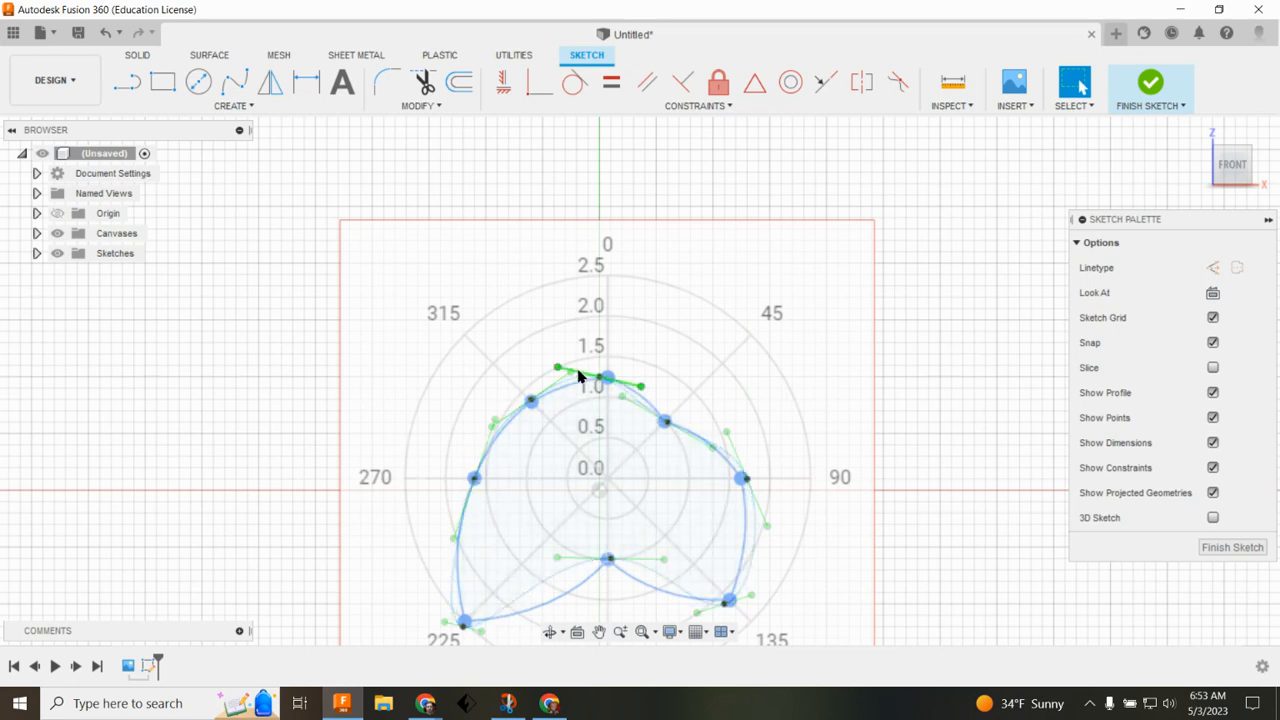
Step: Adjust the spline's tangent handles at the bottom and lower-left fit points to follow the chart curve
click(559, 561)
drag(568, 561, 583, 576)
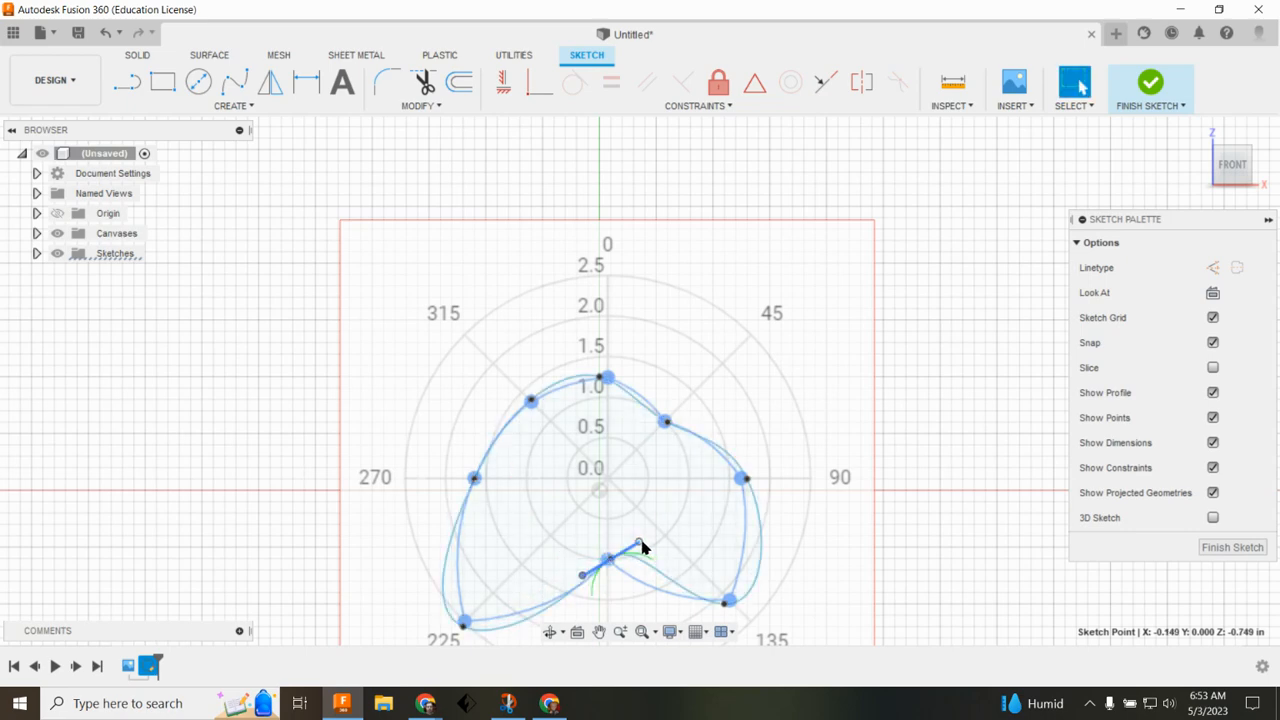
drag(640, 546, 632, 566)
click(441, 578)
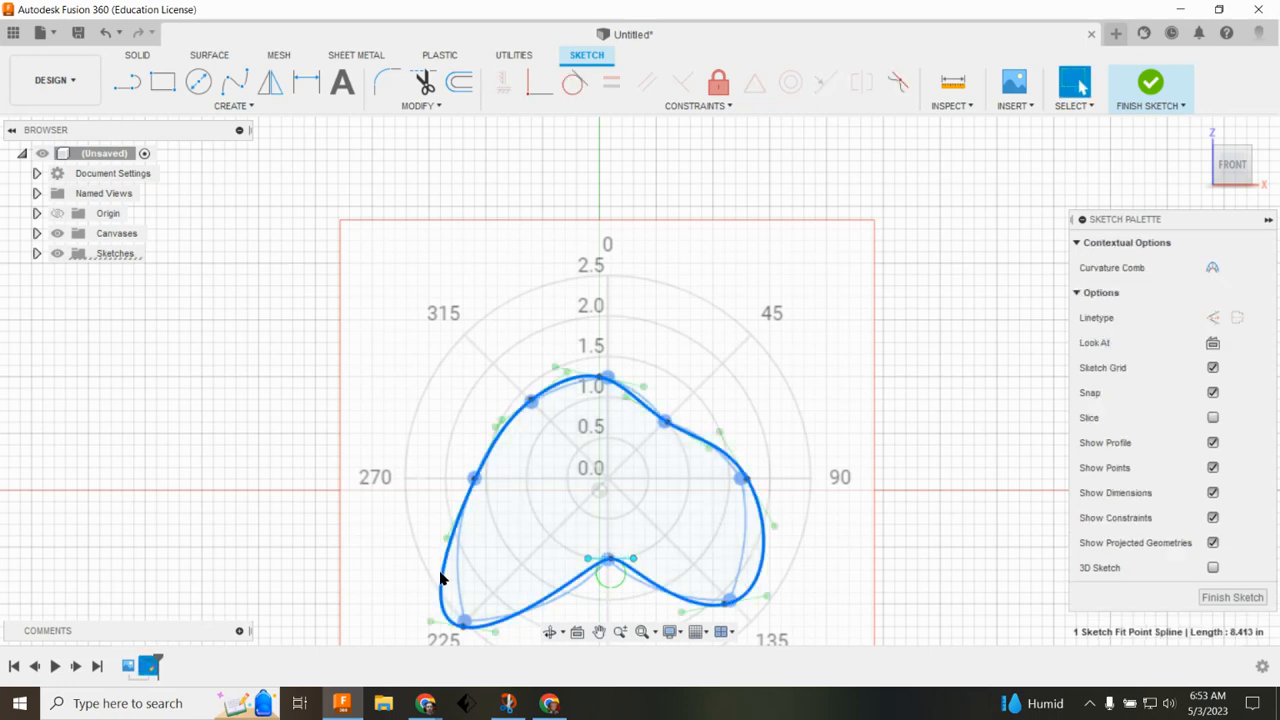
click(430, 616)
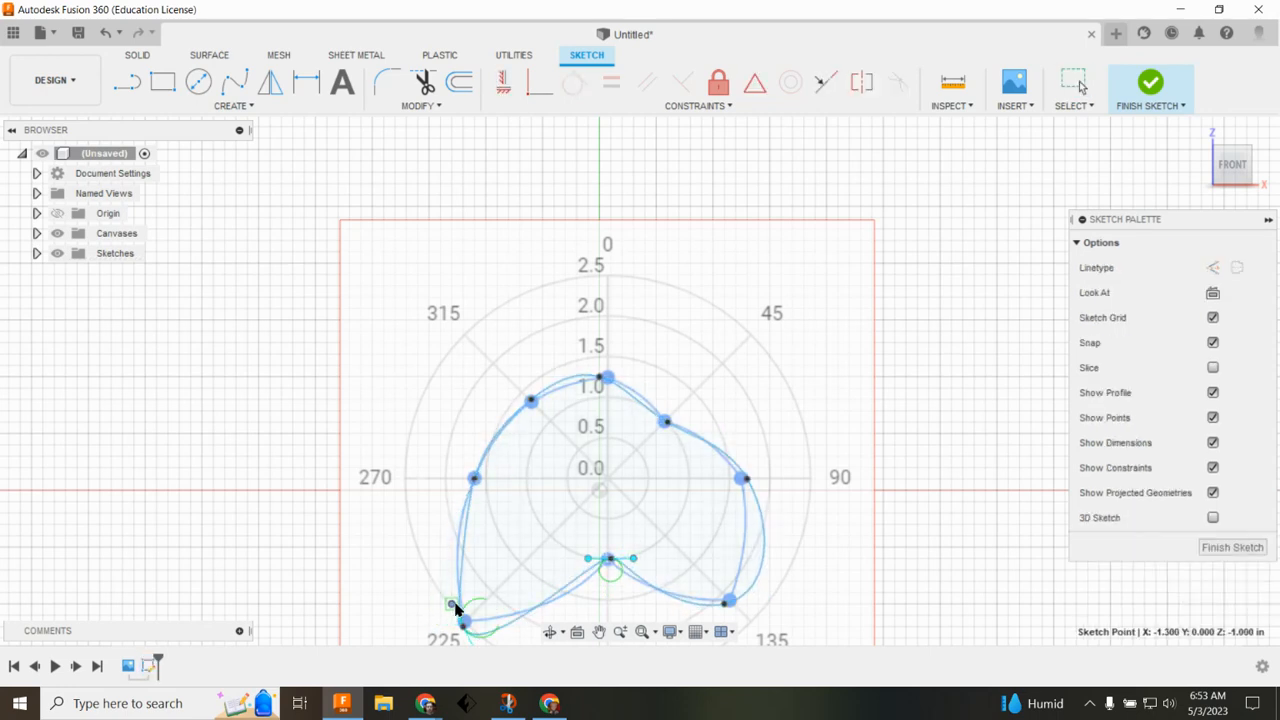
drag(455, 605, 455, 597)
scroll(526, 612, up, 1)
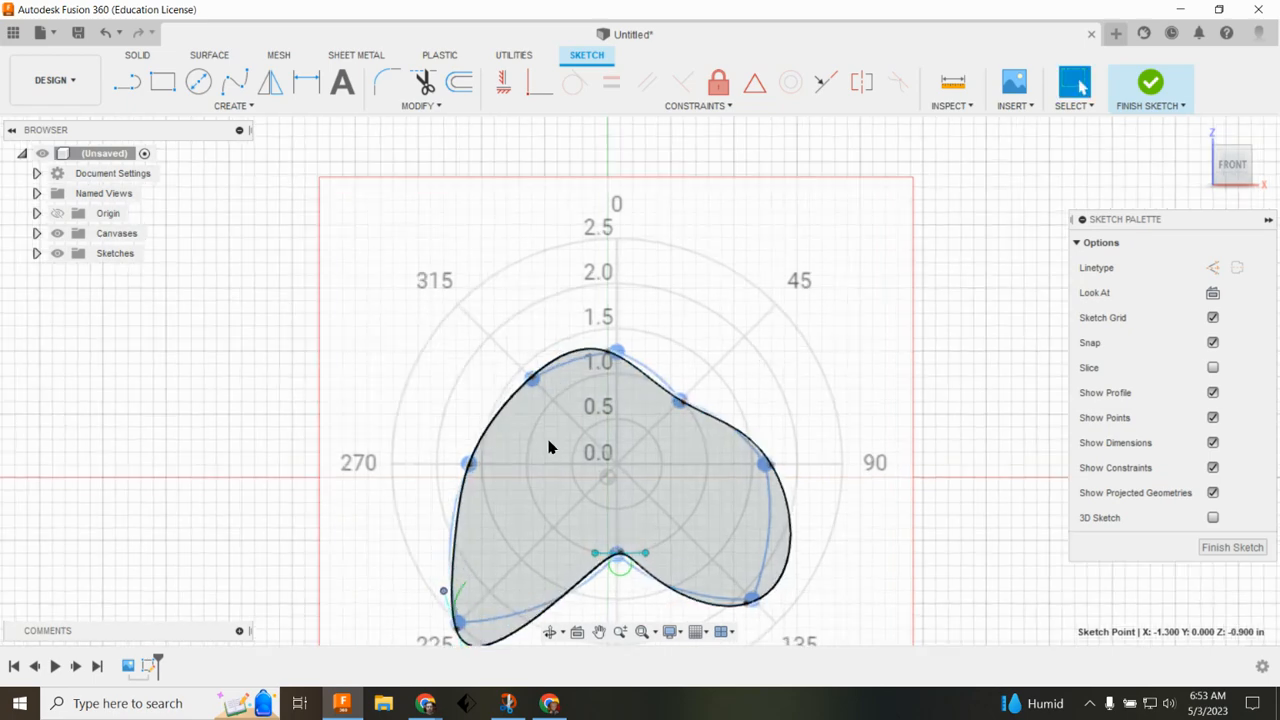
scroll(548, 447, down, 1)
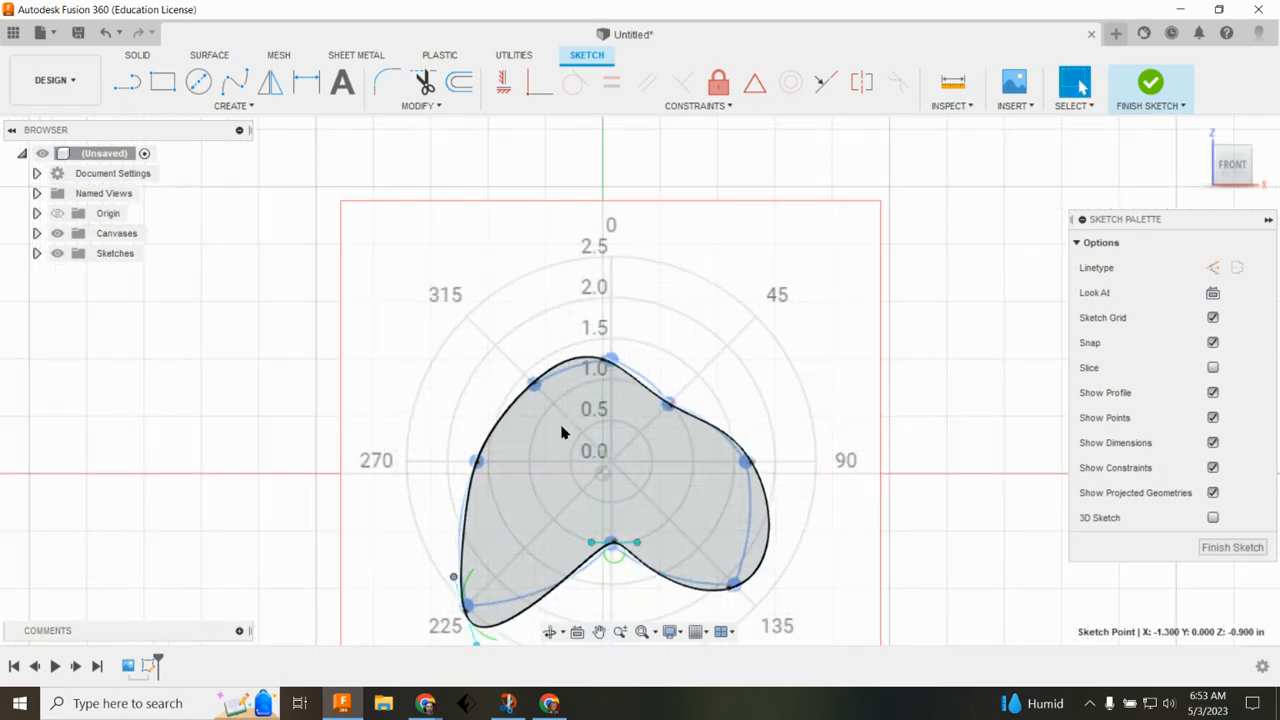
Step: Adjust the spline's tangent handles at the upper-left and right fit points to match the chart outline
click(570, 364)
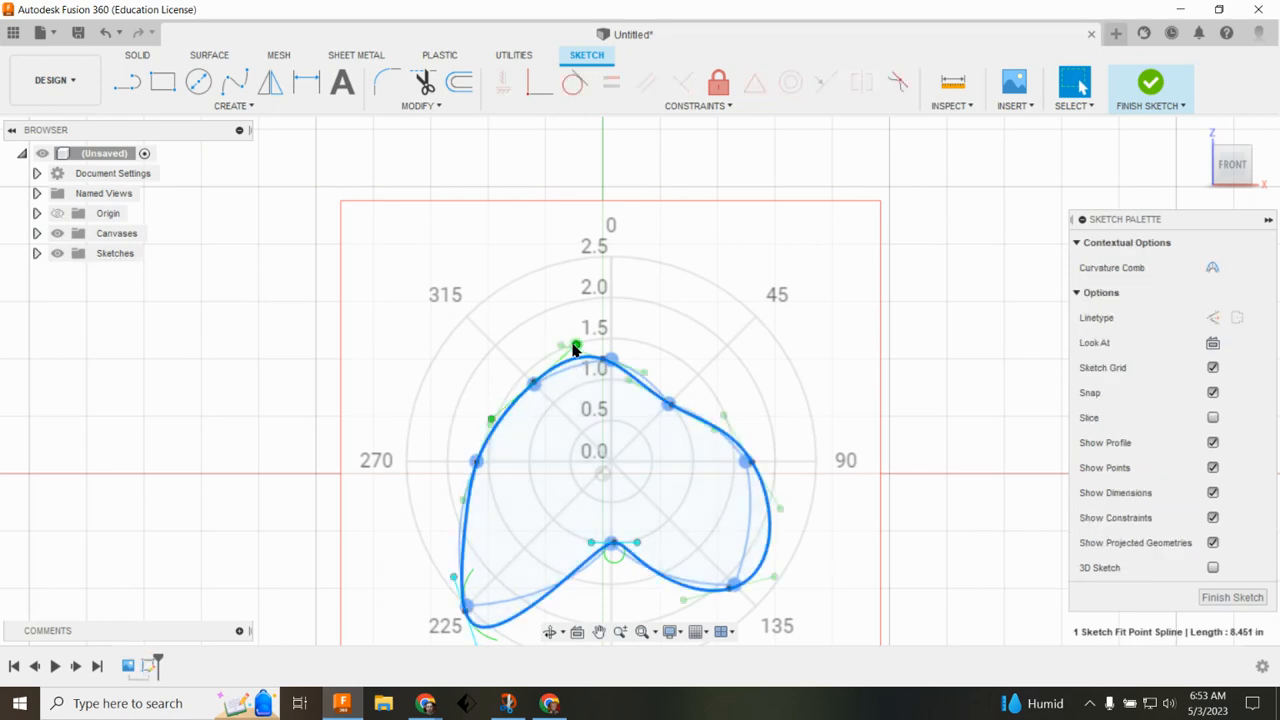
click(574, 348)
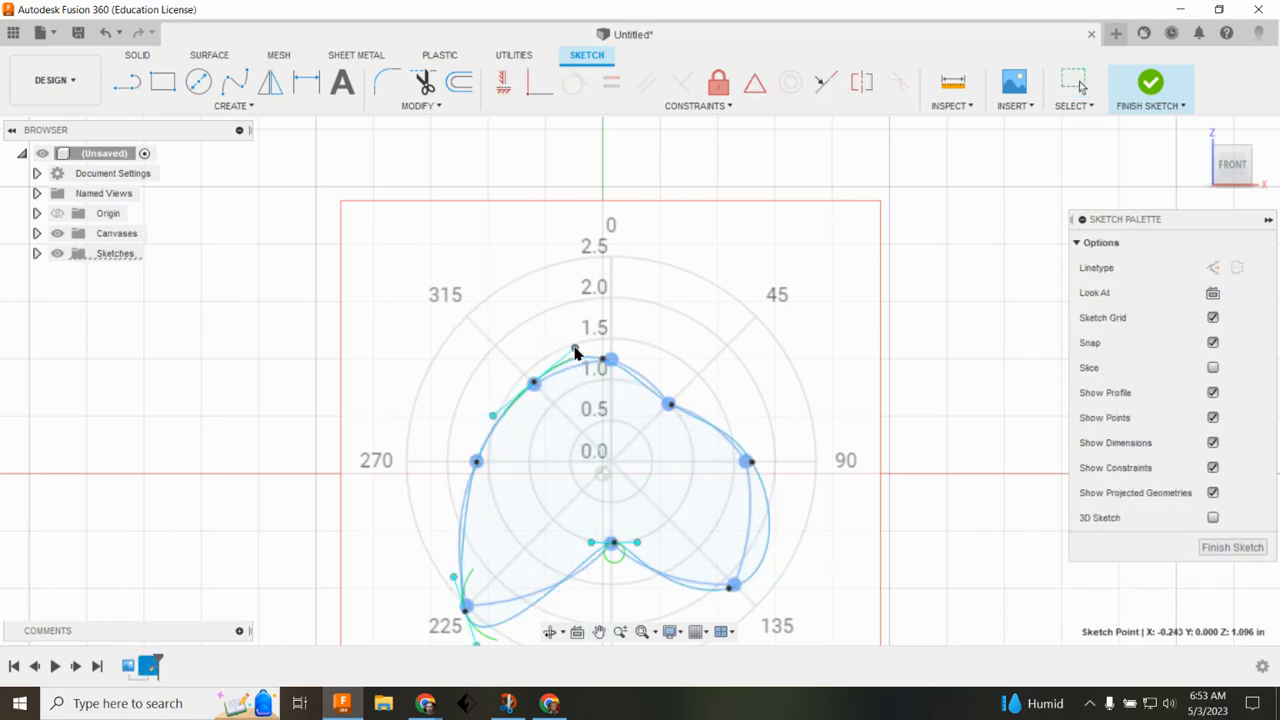
click(766, 553)
drag(780, 511, 756, 508)
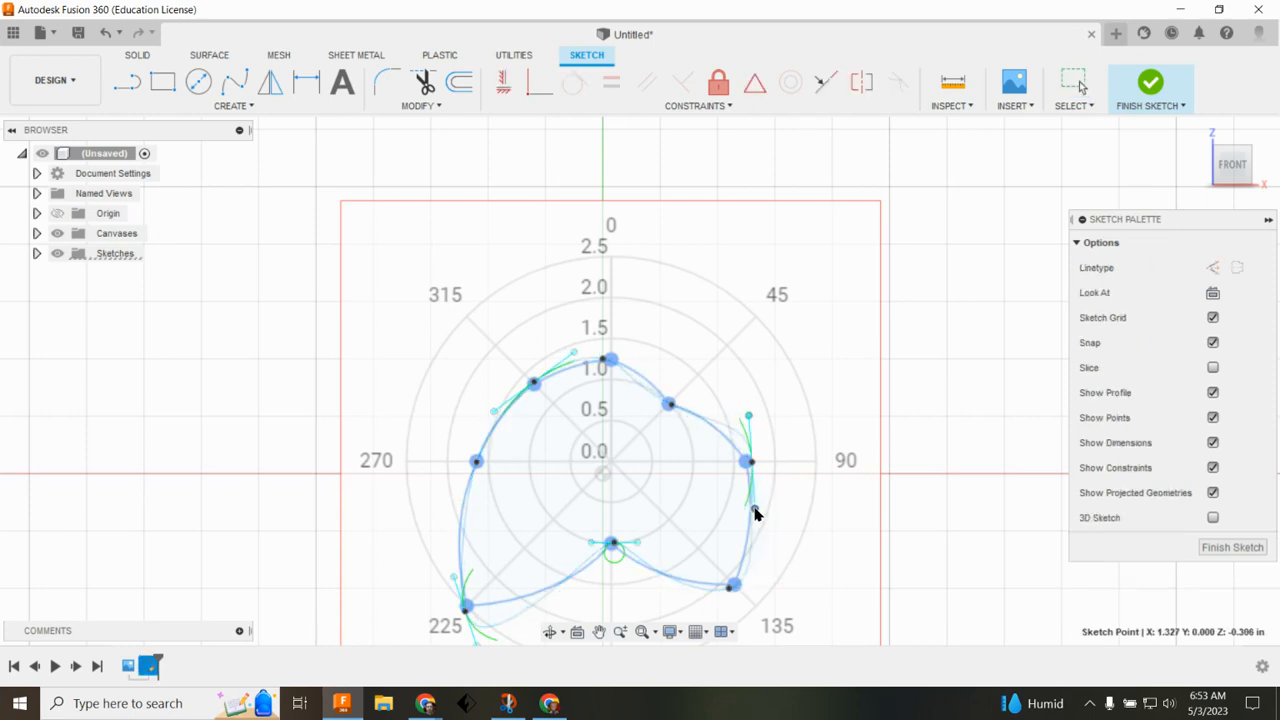
click(737, 431)
drag(748, 417, 742, 423)
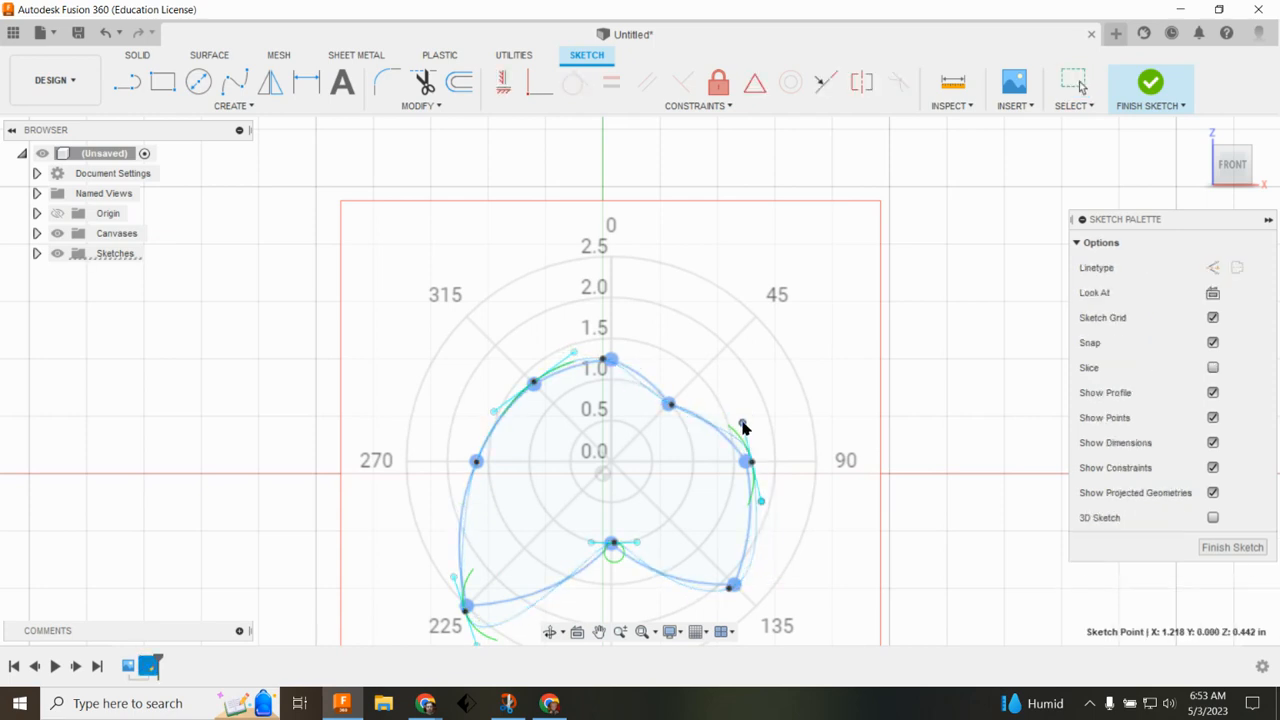
click(525, 615)
scroll(604, 599, down, 2)
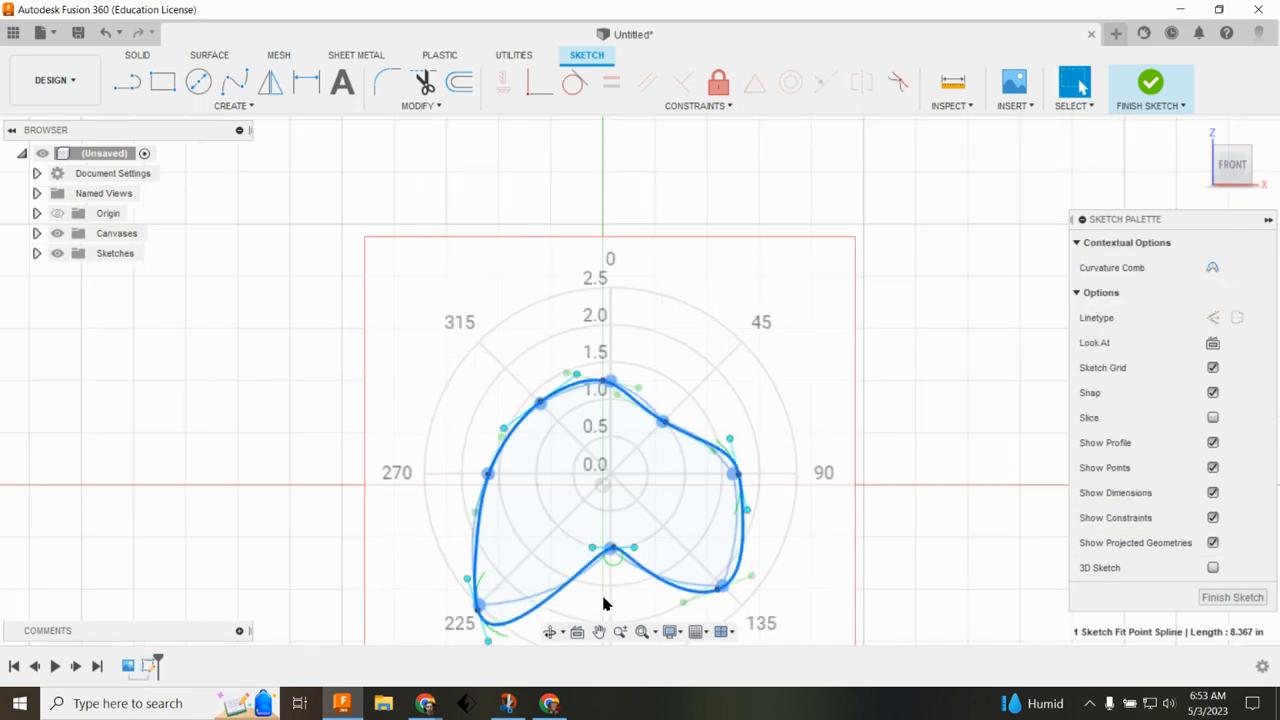
mouse_move(500, 640)
mouse_down()
mouse_move(490, 612)
mouse_move(516, 630)
mouse_up()
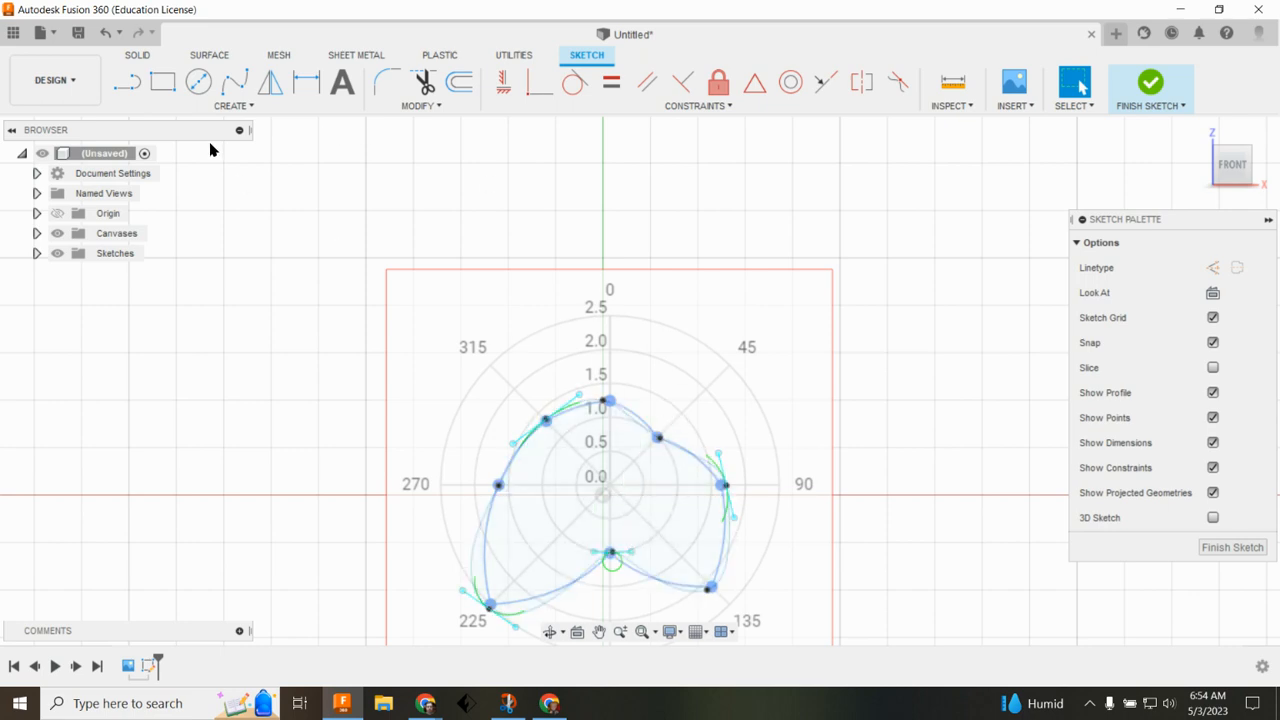
Step: Draw a center rectangle at the origin sized 0.25 in by 0.26 in
click(164, 87)
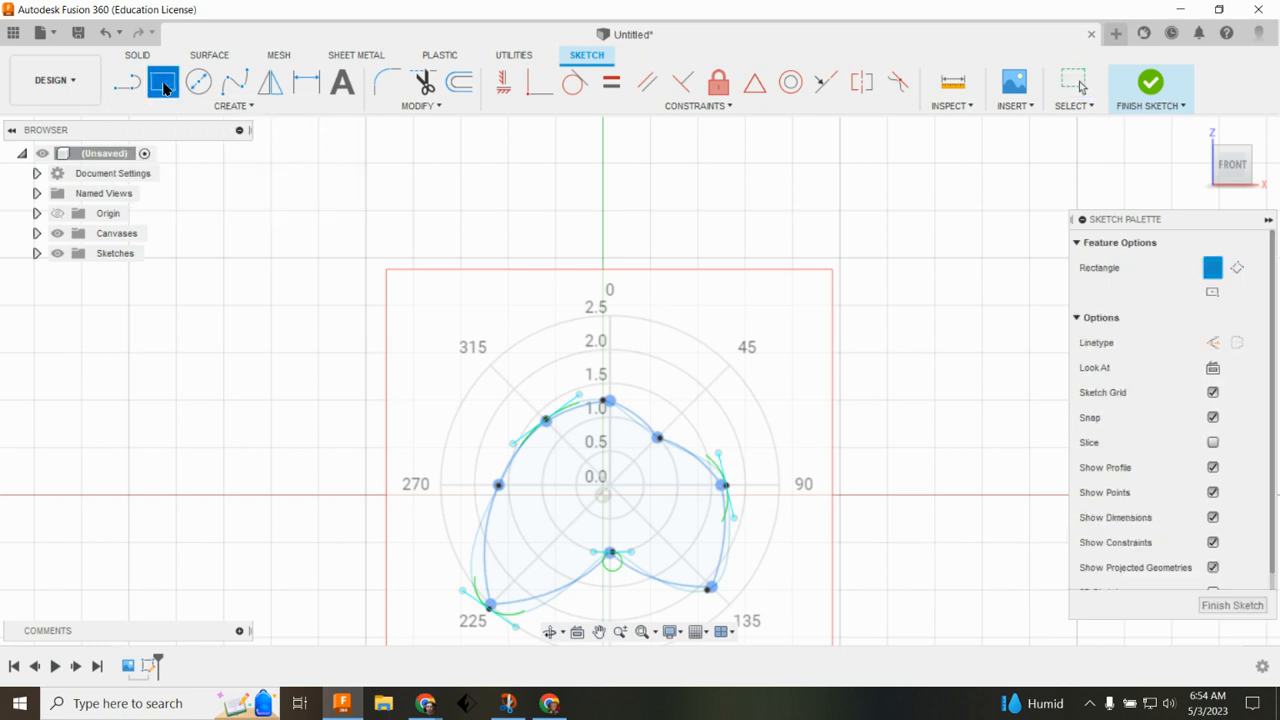
click(1213, 293)
click(1213, 295)
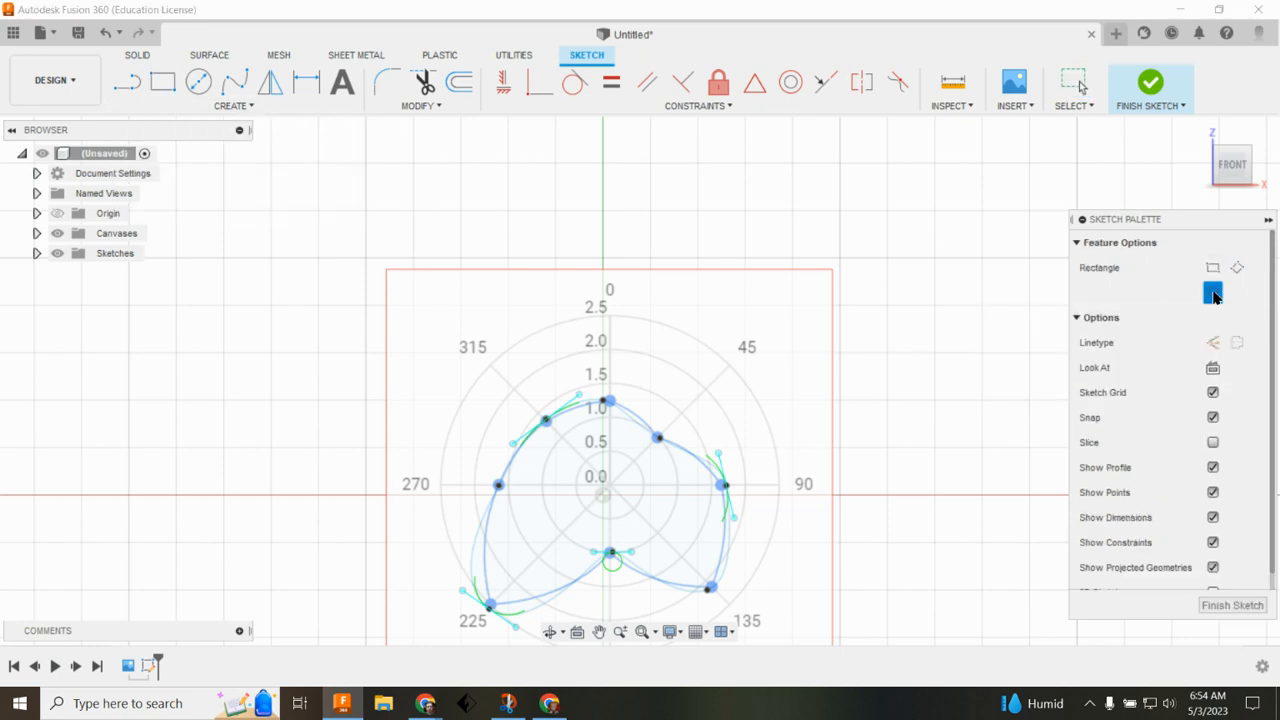
click(603, 487)
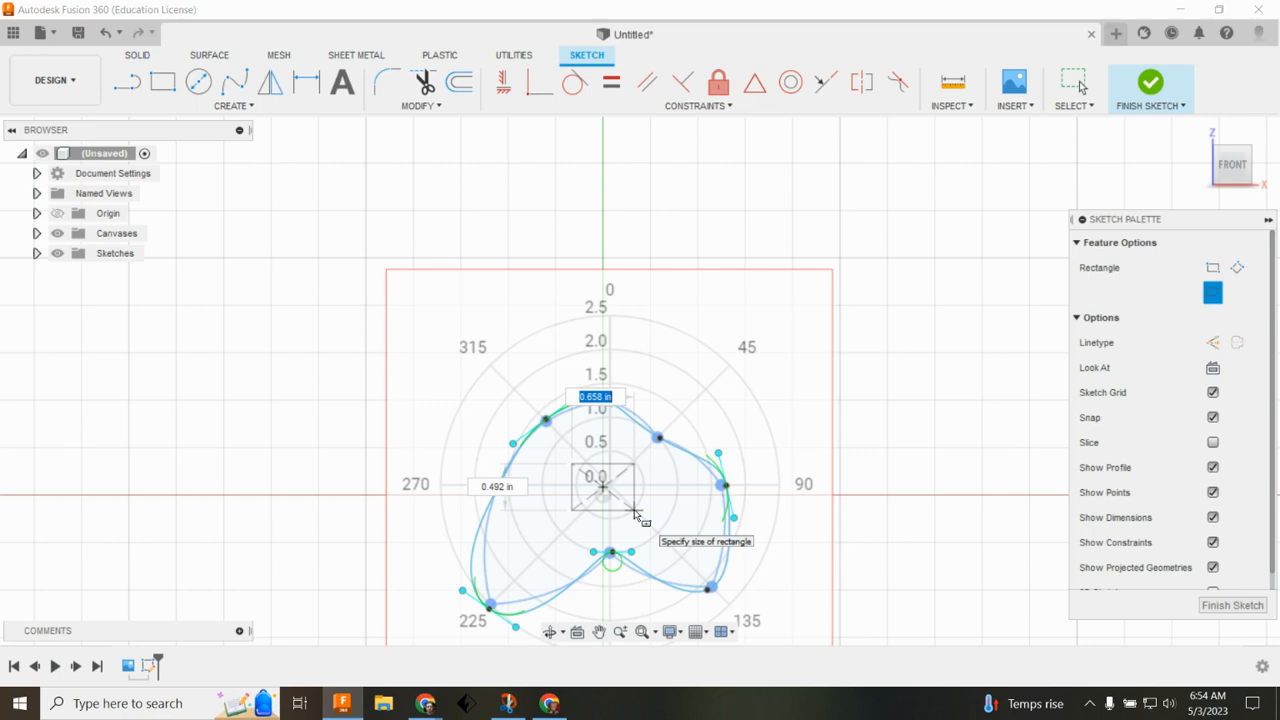
key(BackSpace)
text(25)
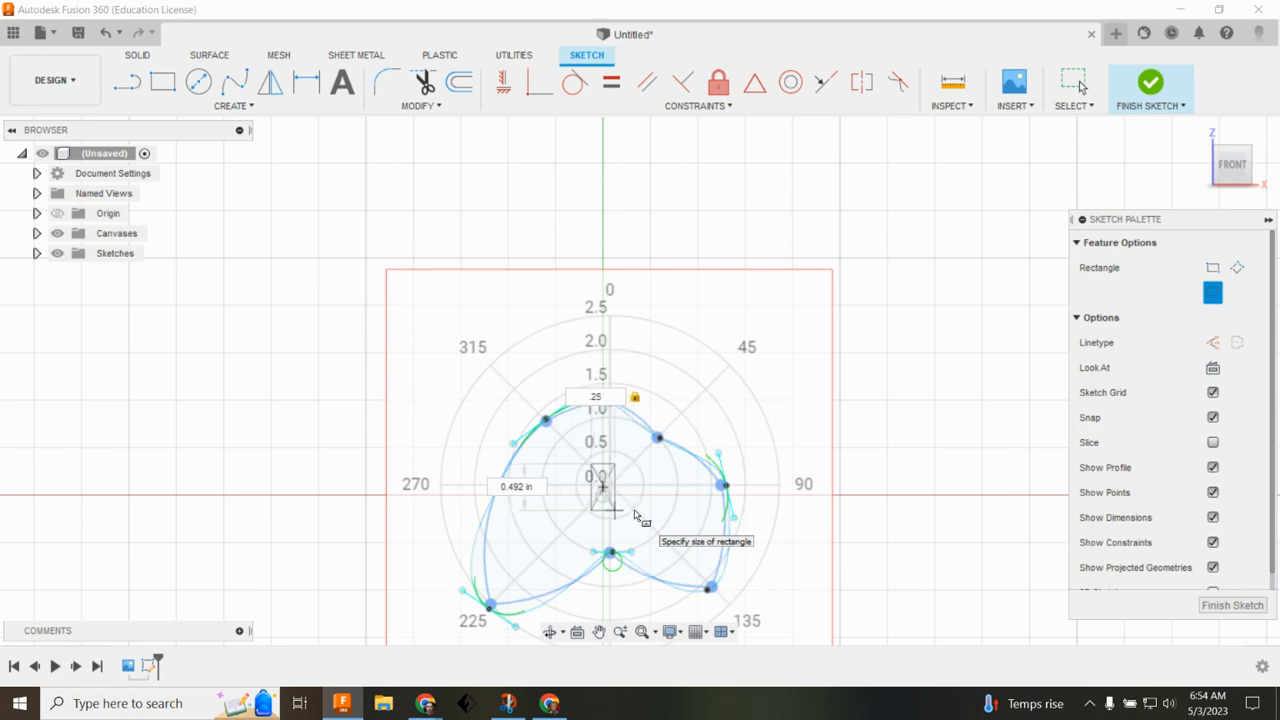
key(Tab)
key(BackSpace)
key(Tab)
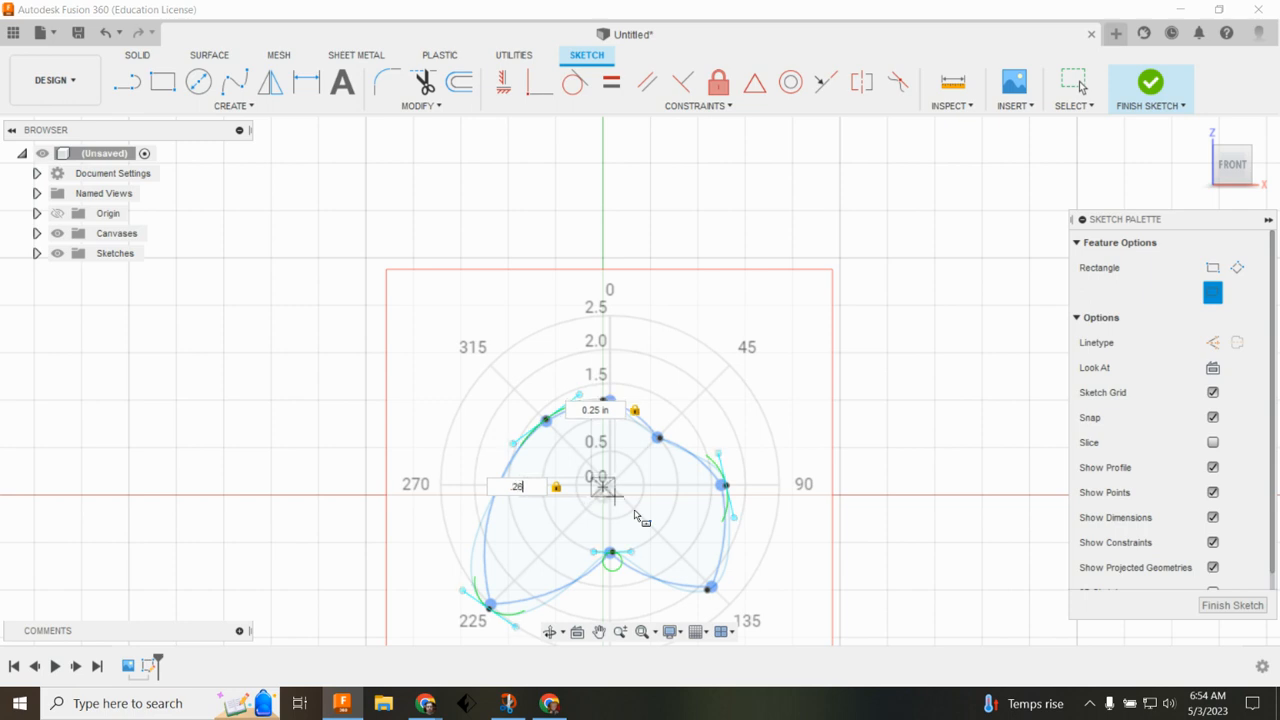
click(615, 411)
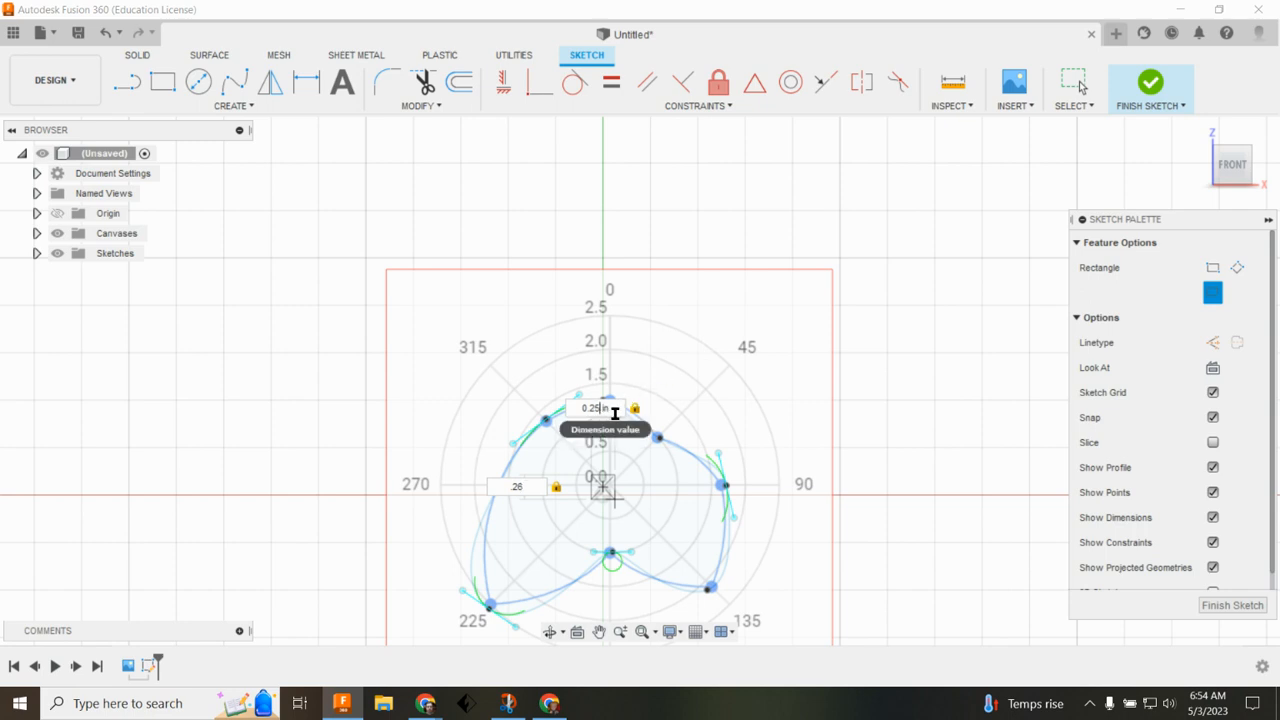
key(BackSpace)
text(6)
key(Return)
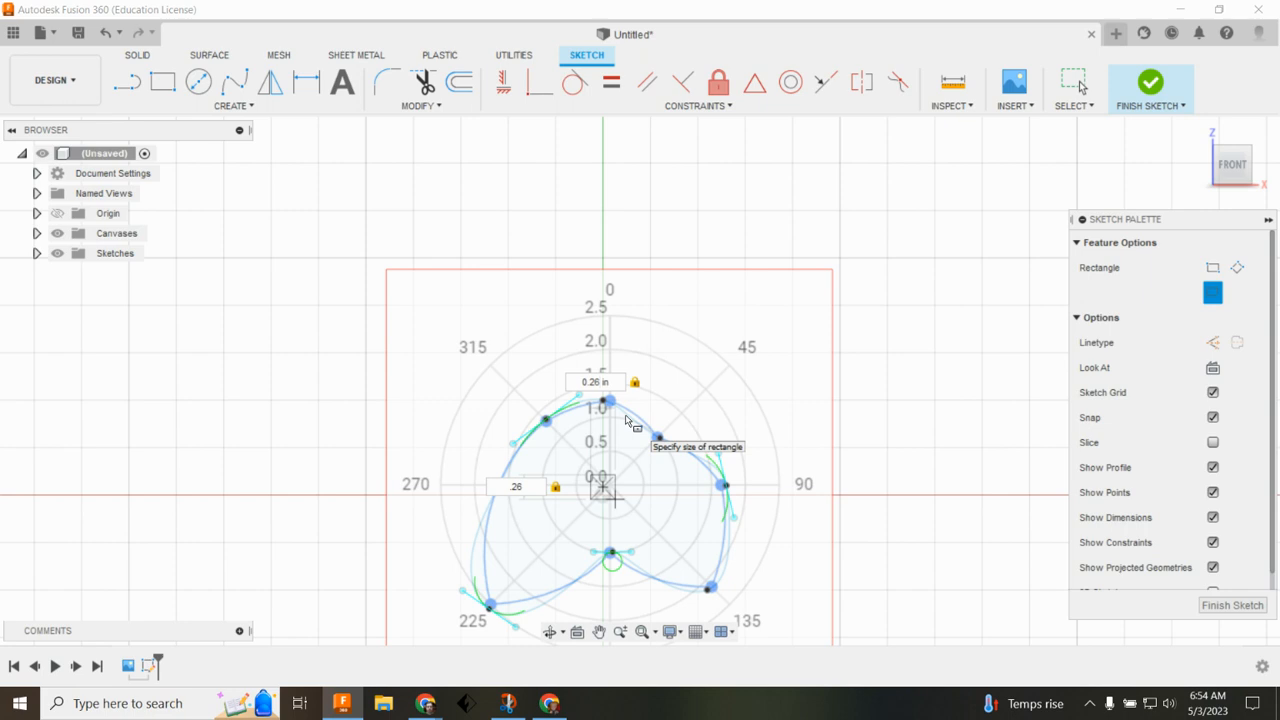
key(Escape)
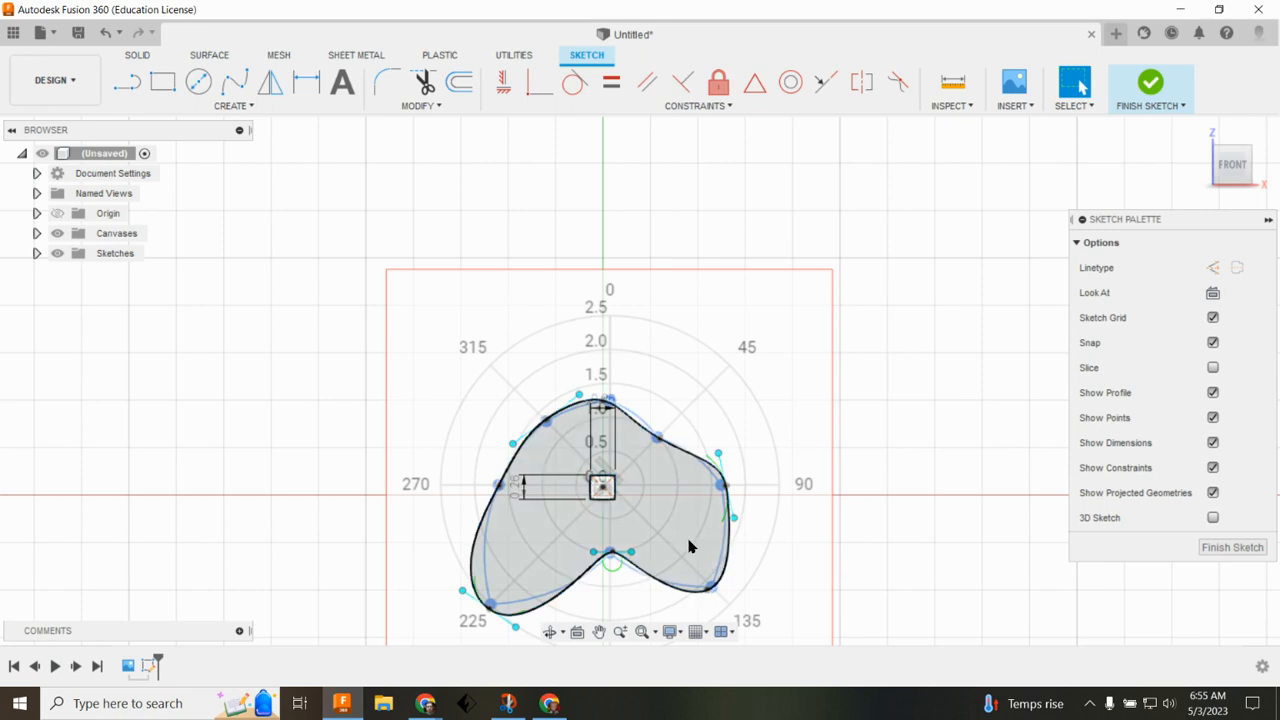
Step: Draw three center-diameter circles inside the cam (about 0.8 in lower left, 0.8 in right, 0.33 in upper left) and finish the sketch
click(198, 84)
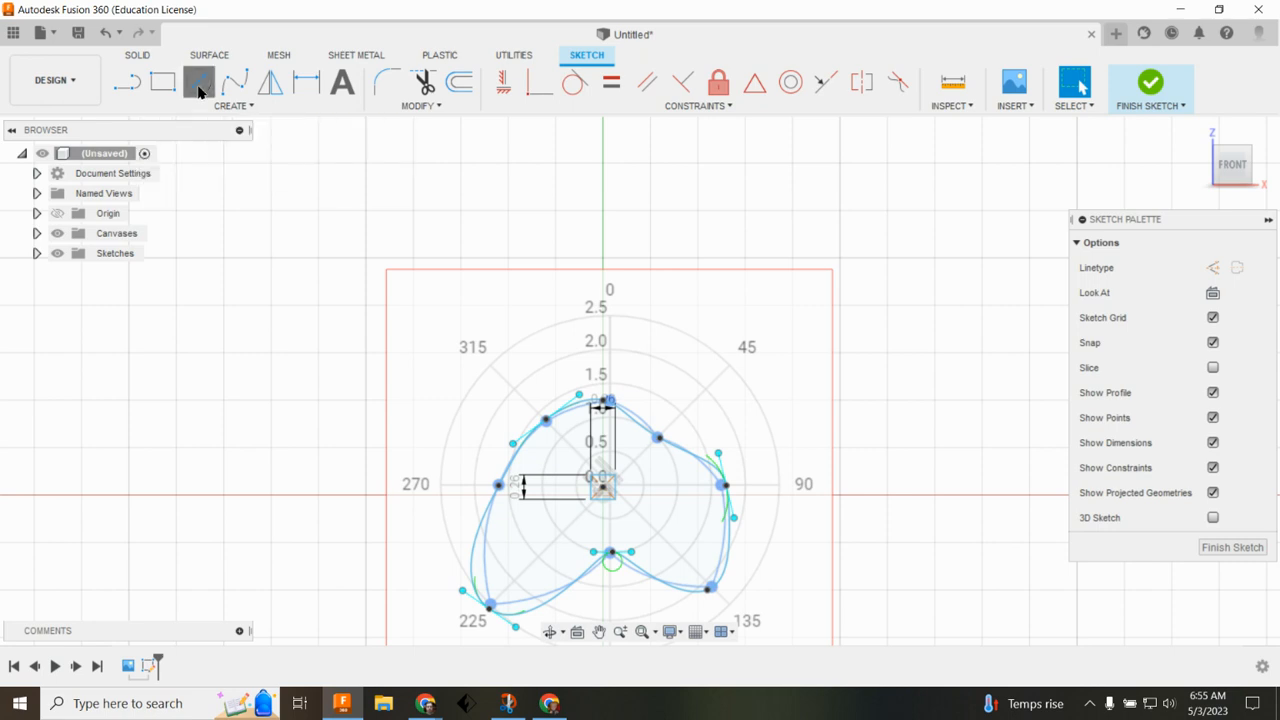
click(526, 546)
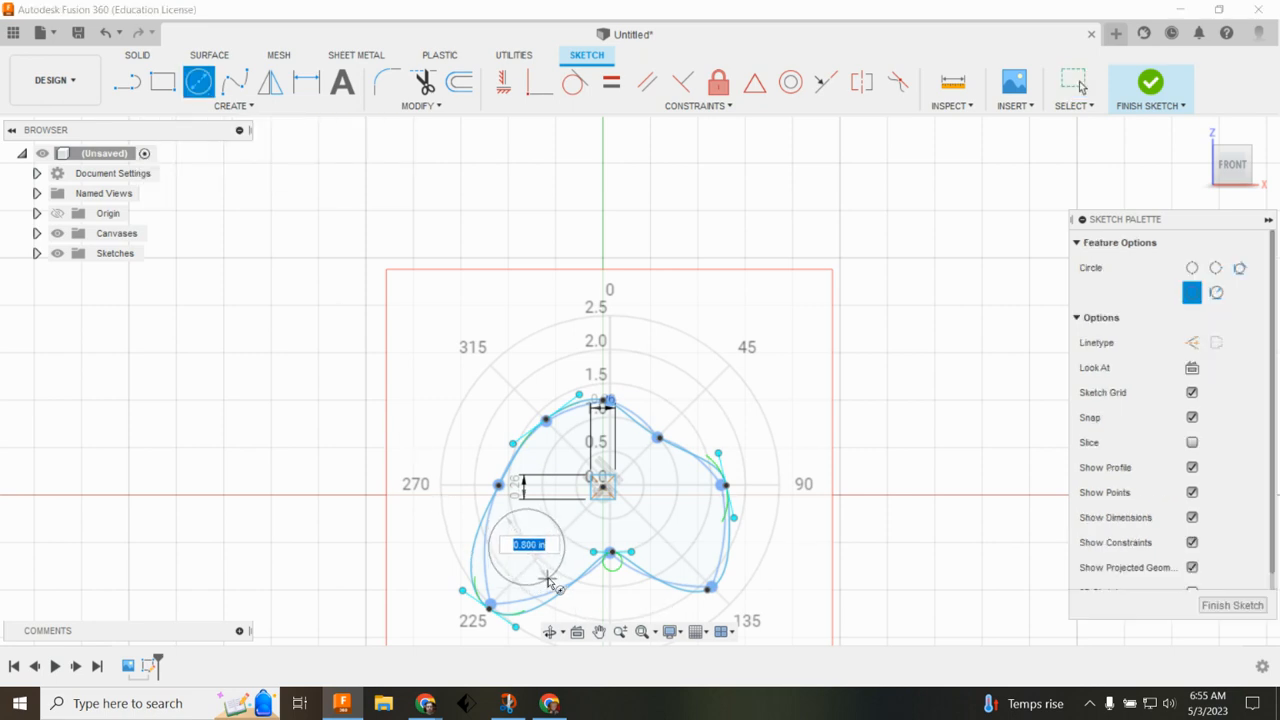
click(550, 582)
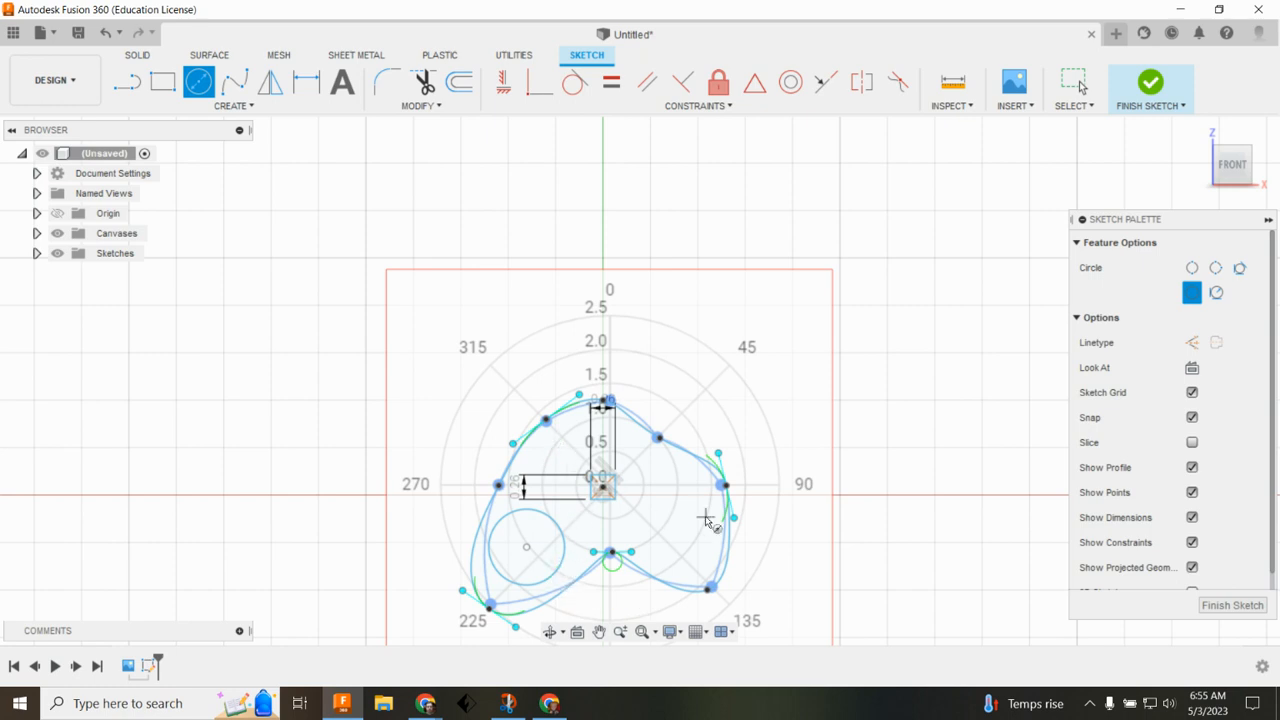
click(661, 517)
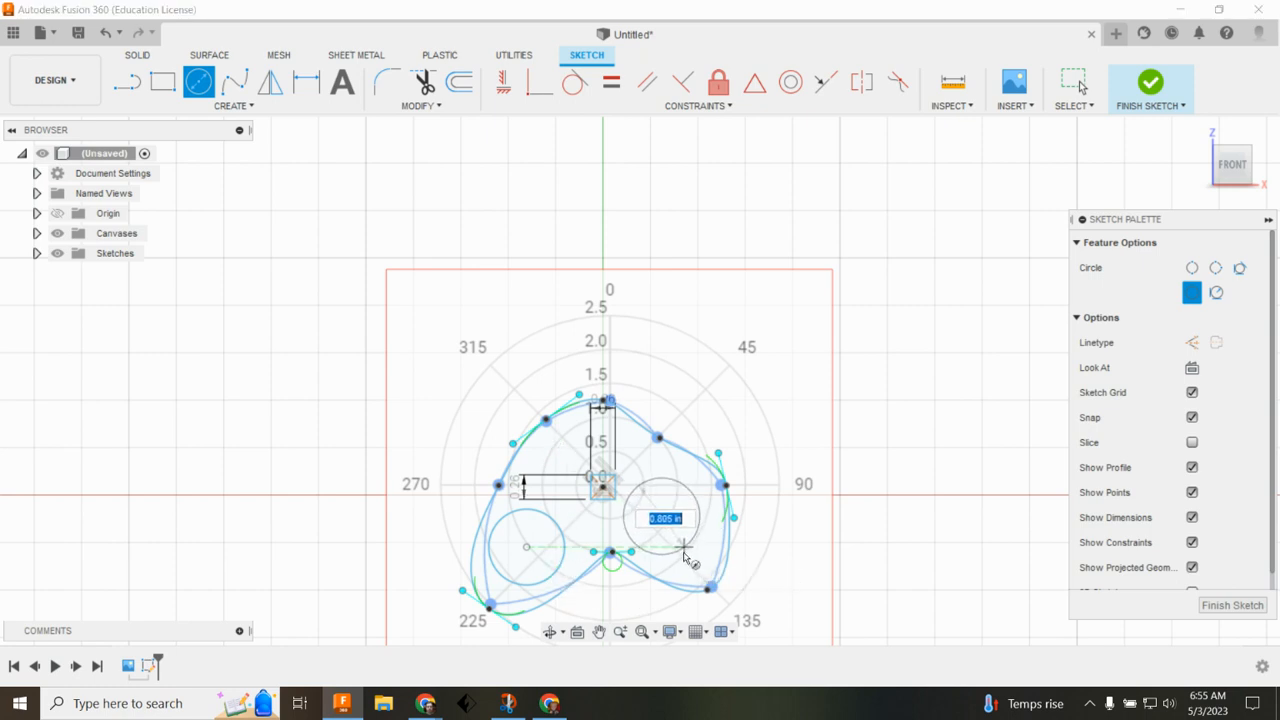
click(687, 556)
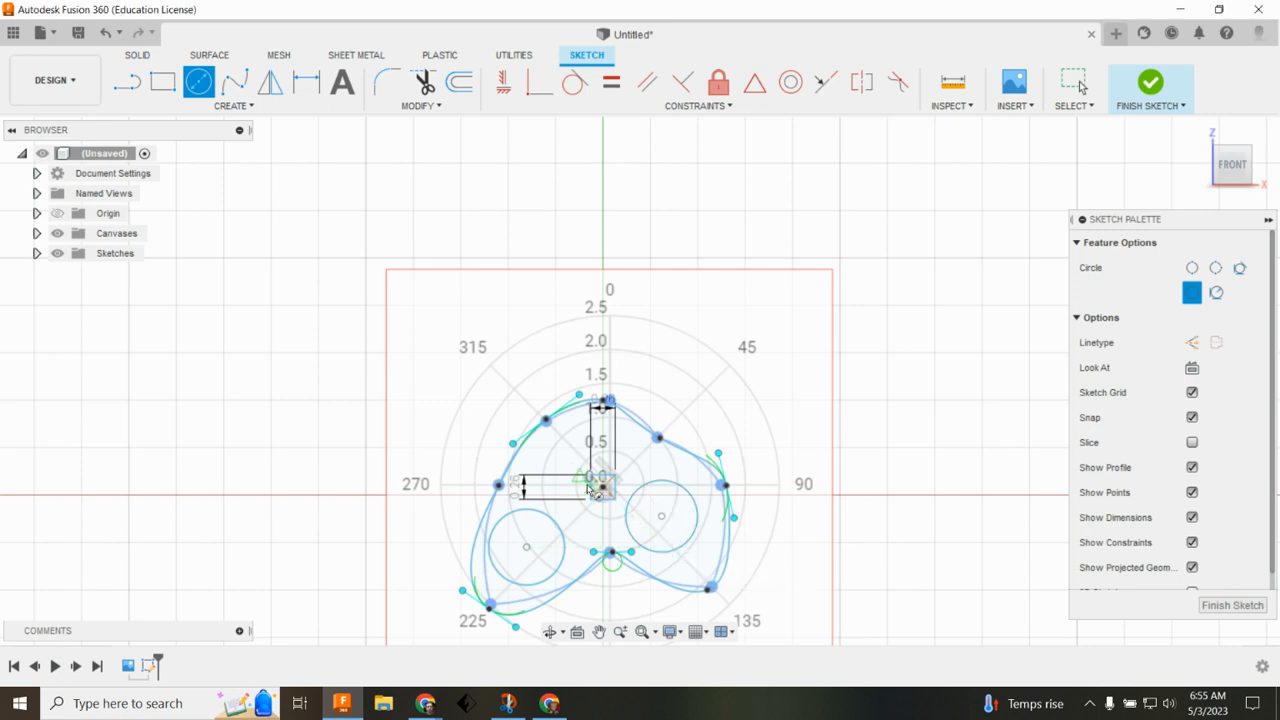
click(553, 441)
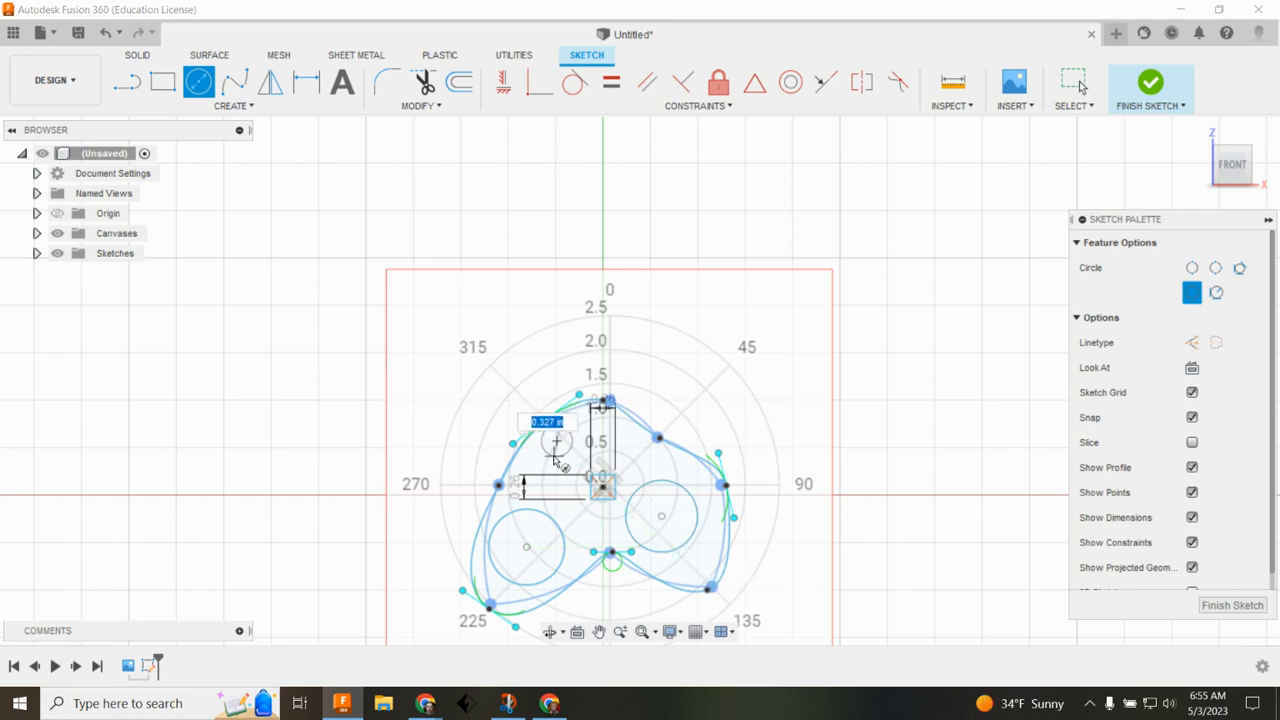
click(566, 451)
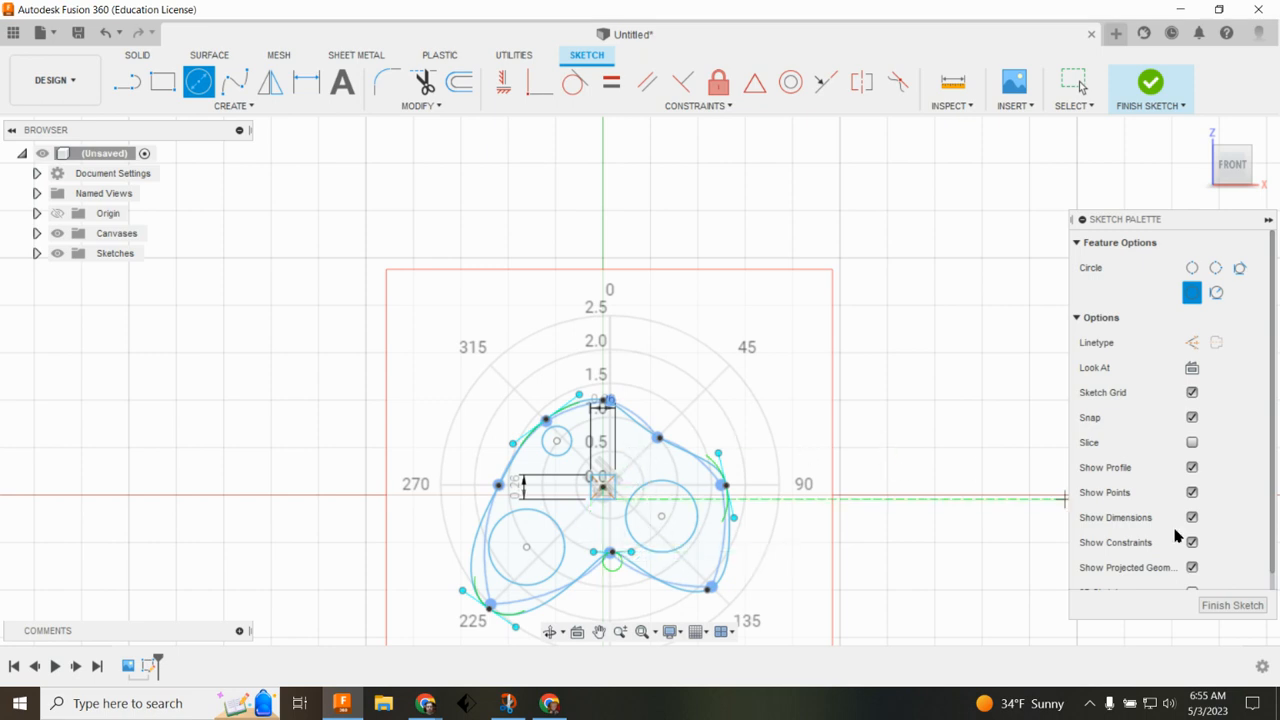
click(1250, 608)
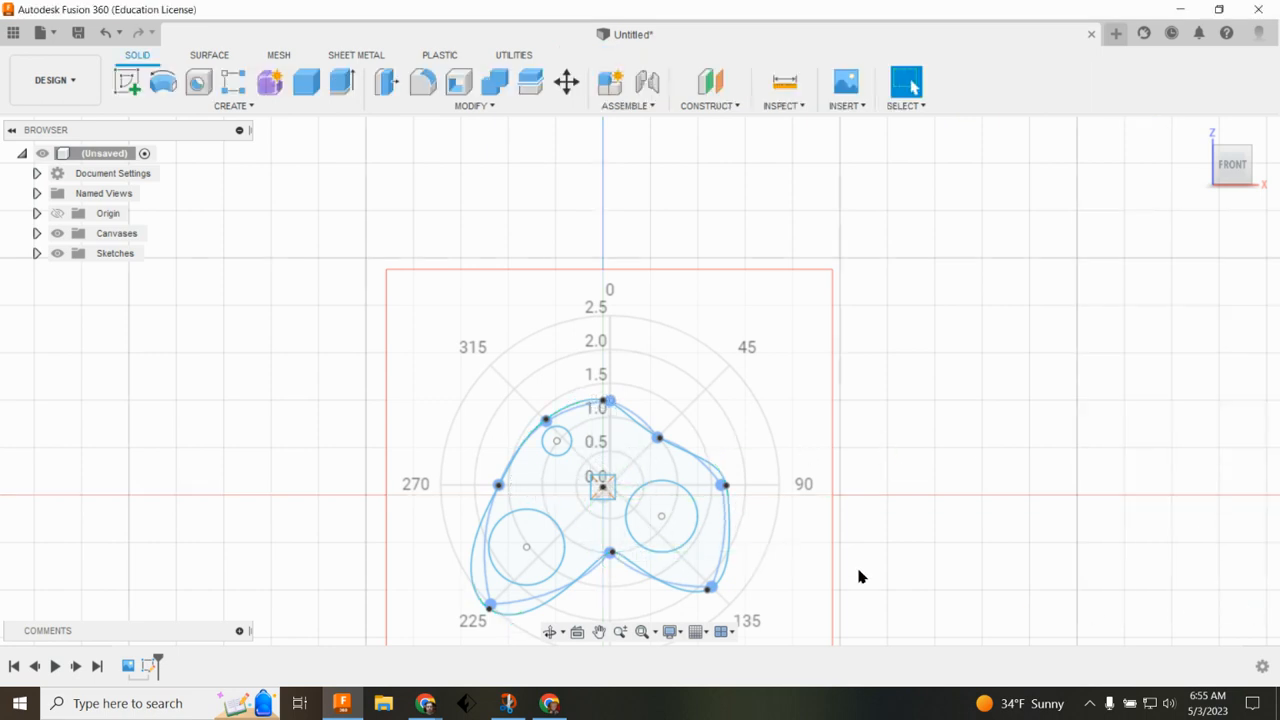
Step: Extrude the cam profile around the holes to a distance of .25
click(646, 460)
text(e)
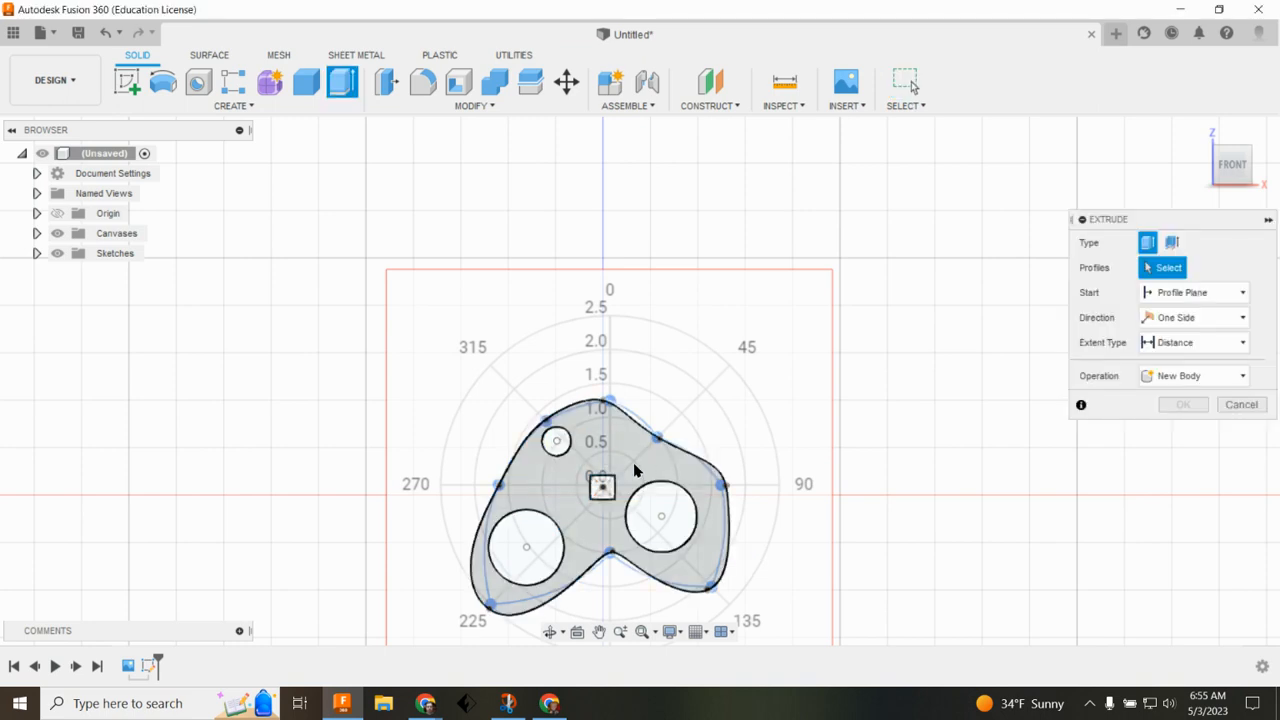
text(25)
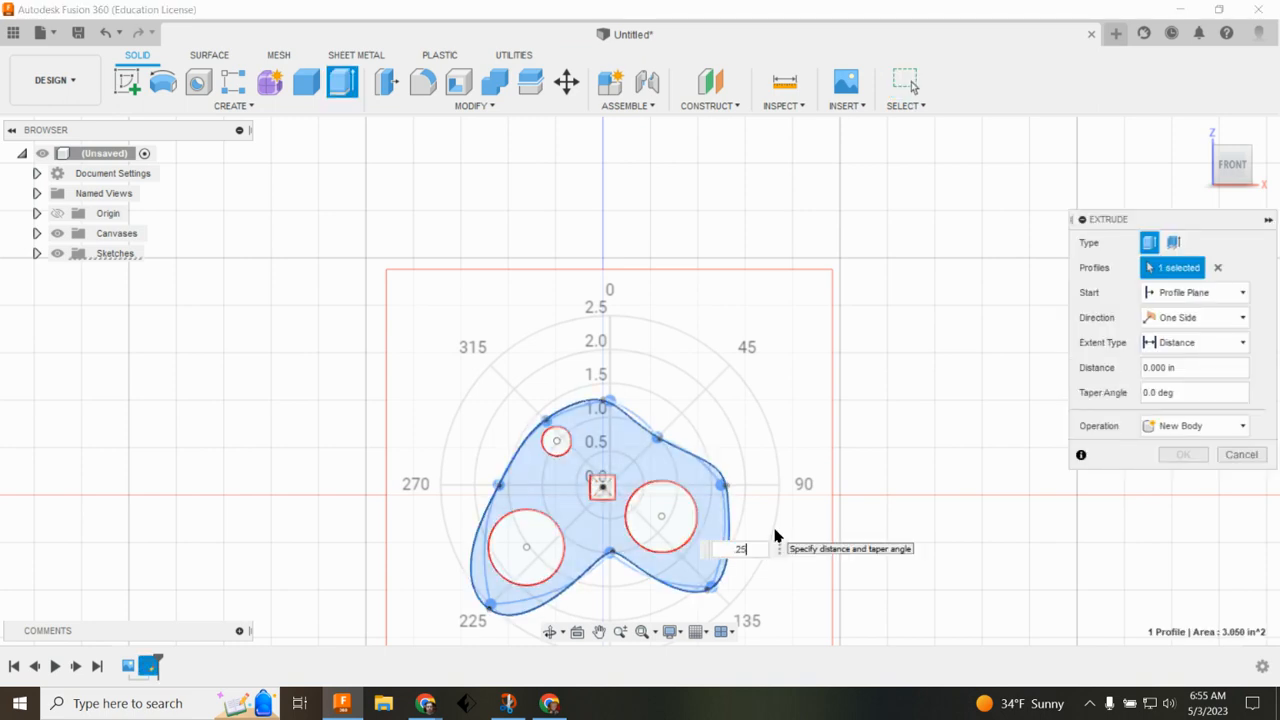
key(Return)
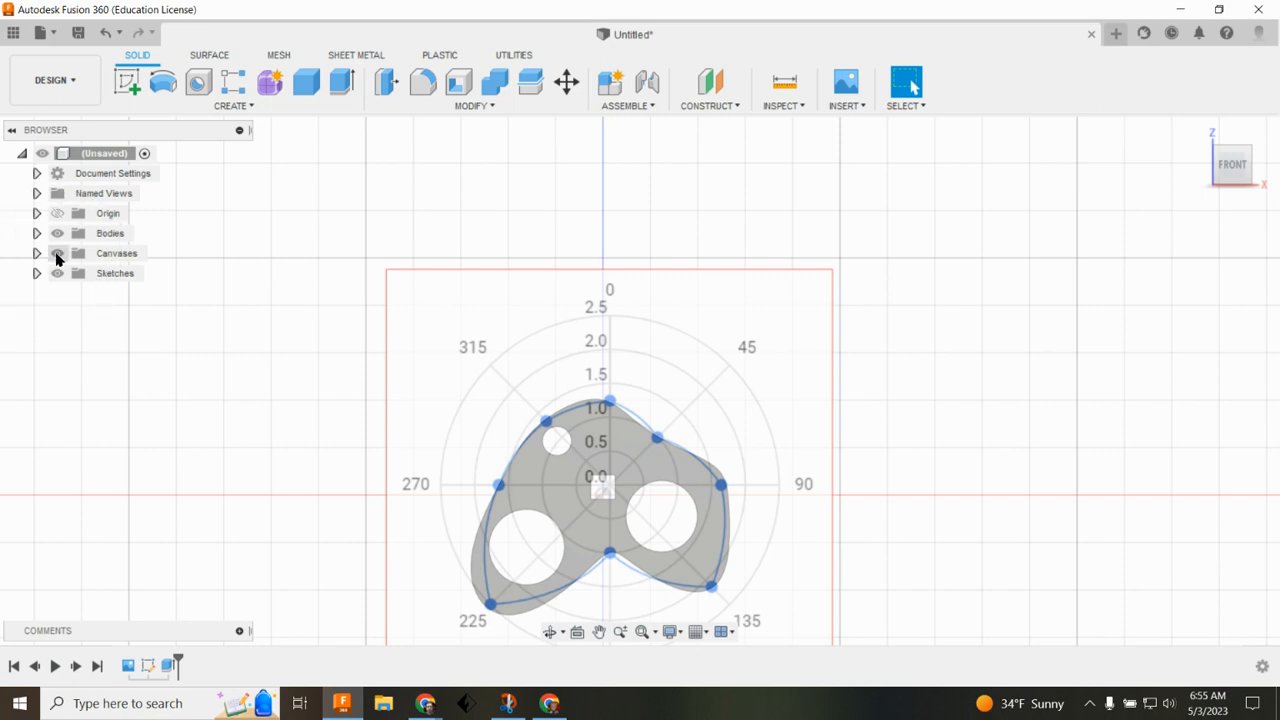
Step: Hide the canvases and inspect the extruded cam body, expanding the Bodies folder
click(57, 253)
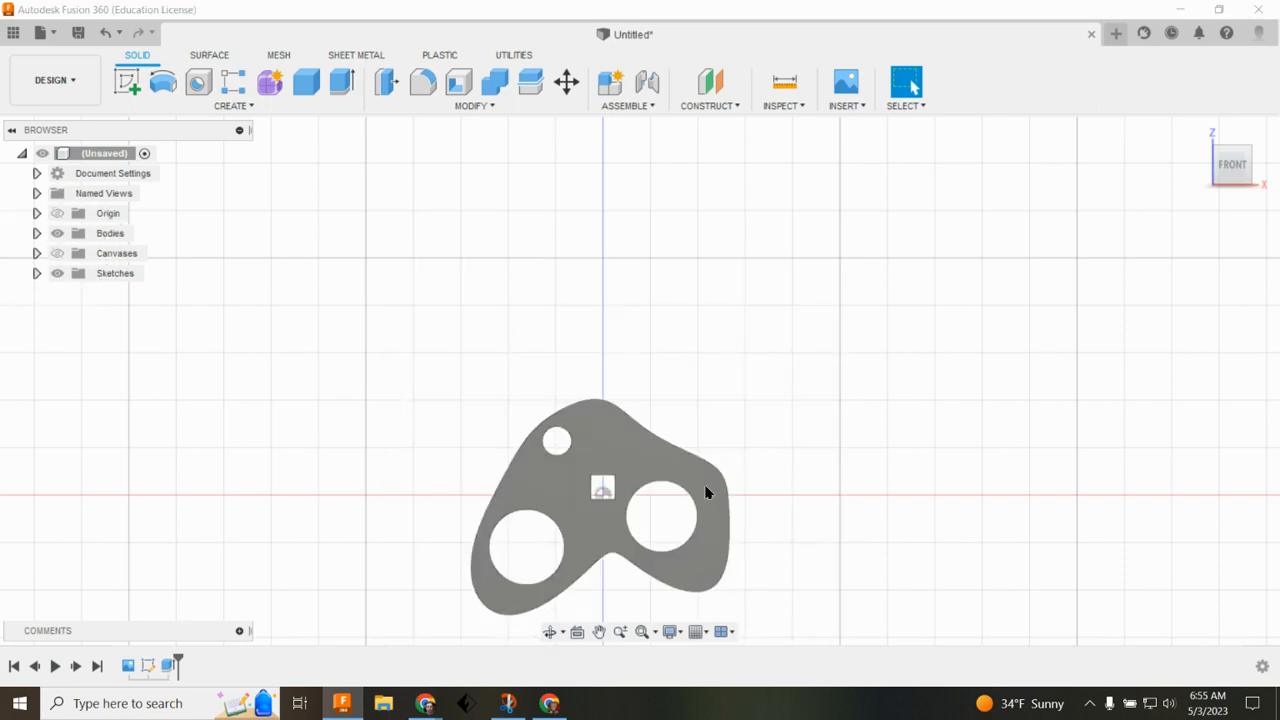
shift+middle_drag(886, 588, 860, 583)
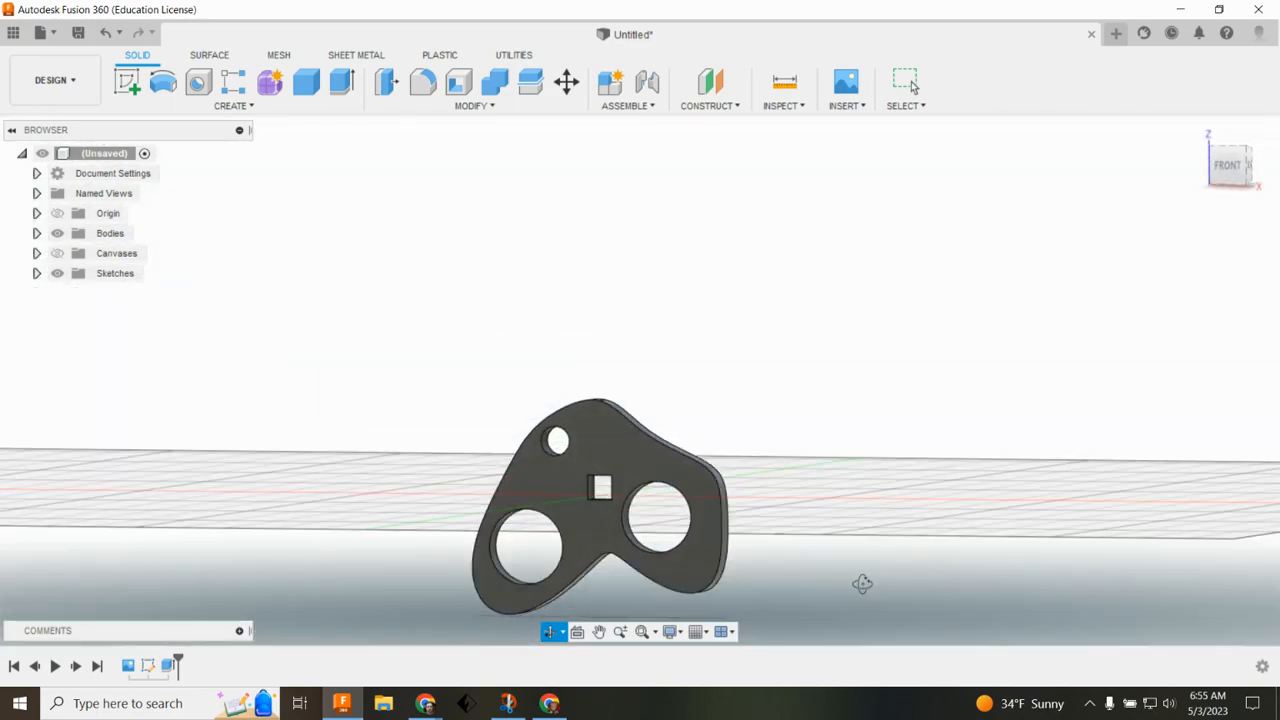
click(36, 234)
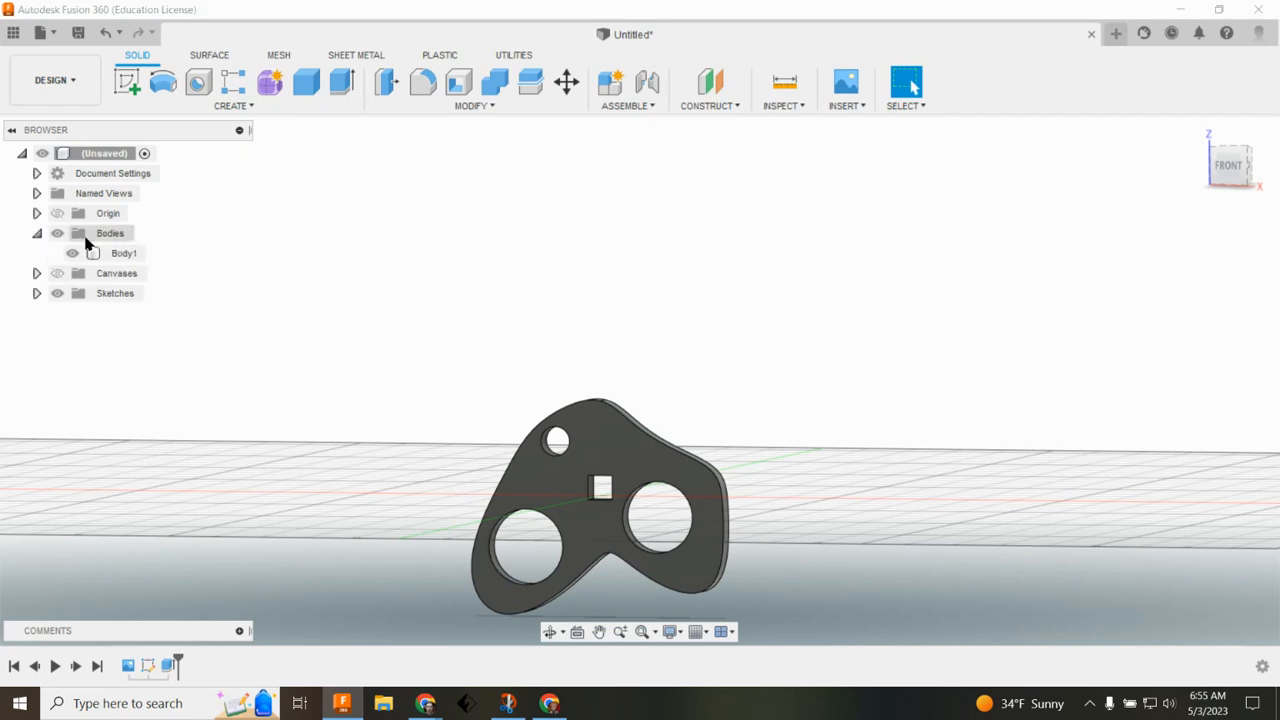
Step: Start saving the design, name it Pigwing, and expand the location browser
click(78, 32)
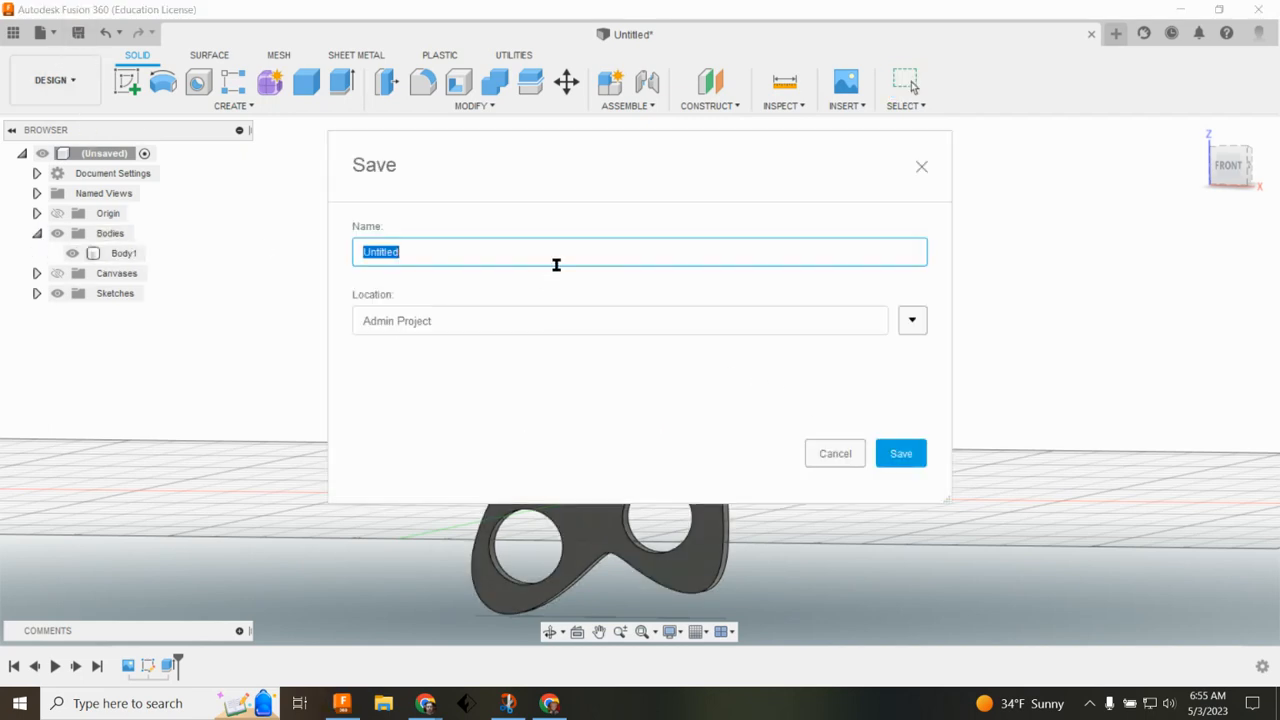
text(C)
key(BackSpace)
key(BackSpace)
key(BackSpace)
text(Pigwing)
click(912, 326)
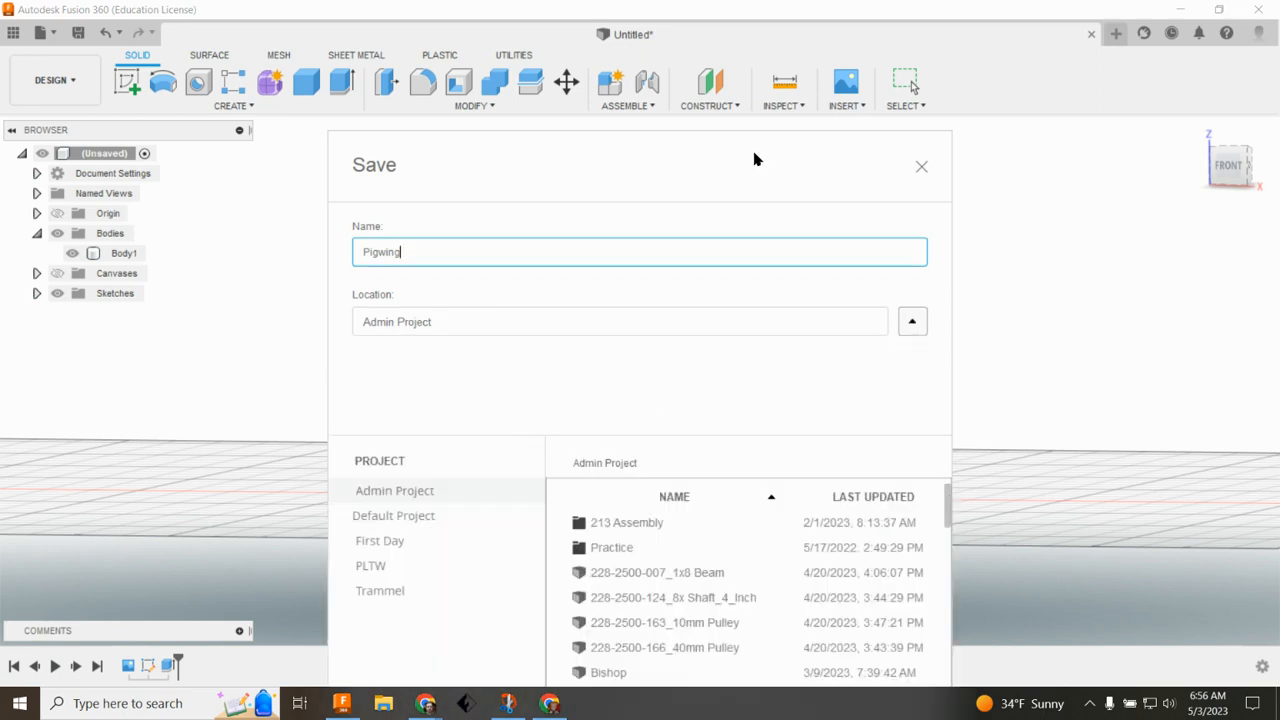
Step: Create a new folder named Automata1 in Admin Project
drag(754, 157, 795, 6)
click(540, 608)
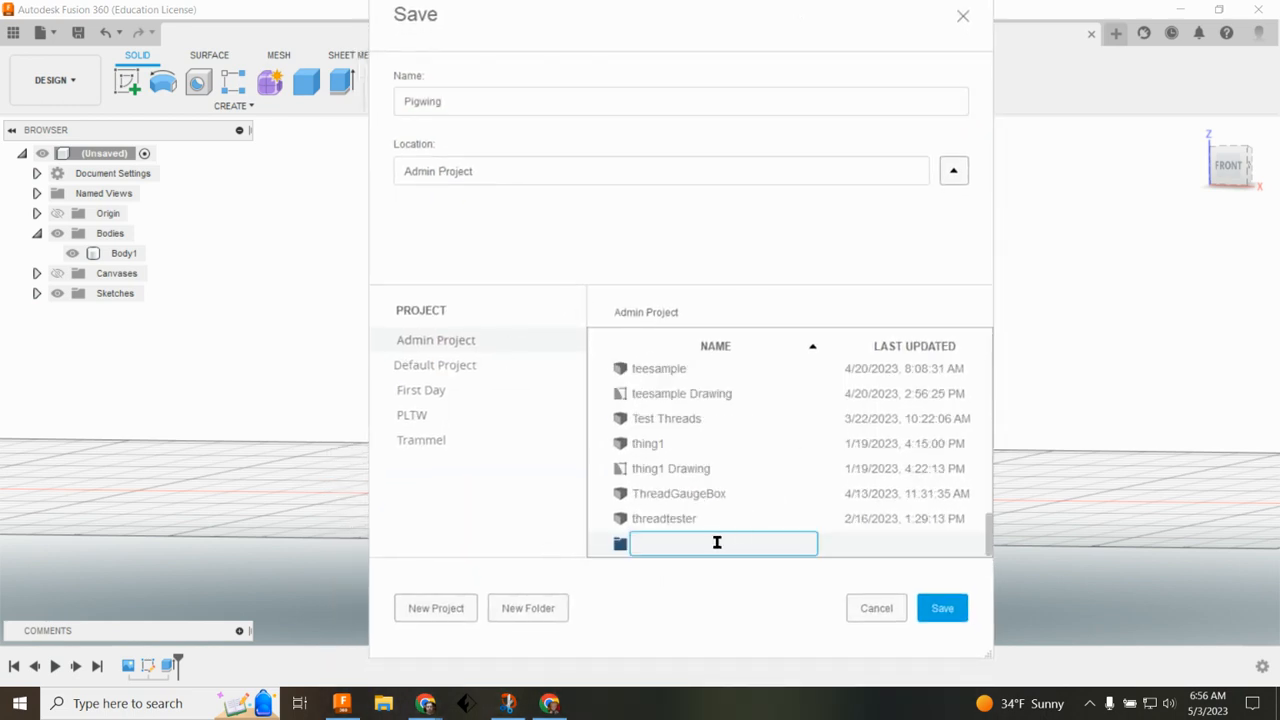
text(Automata1)
key(Return)
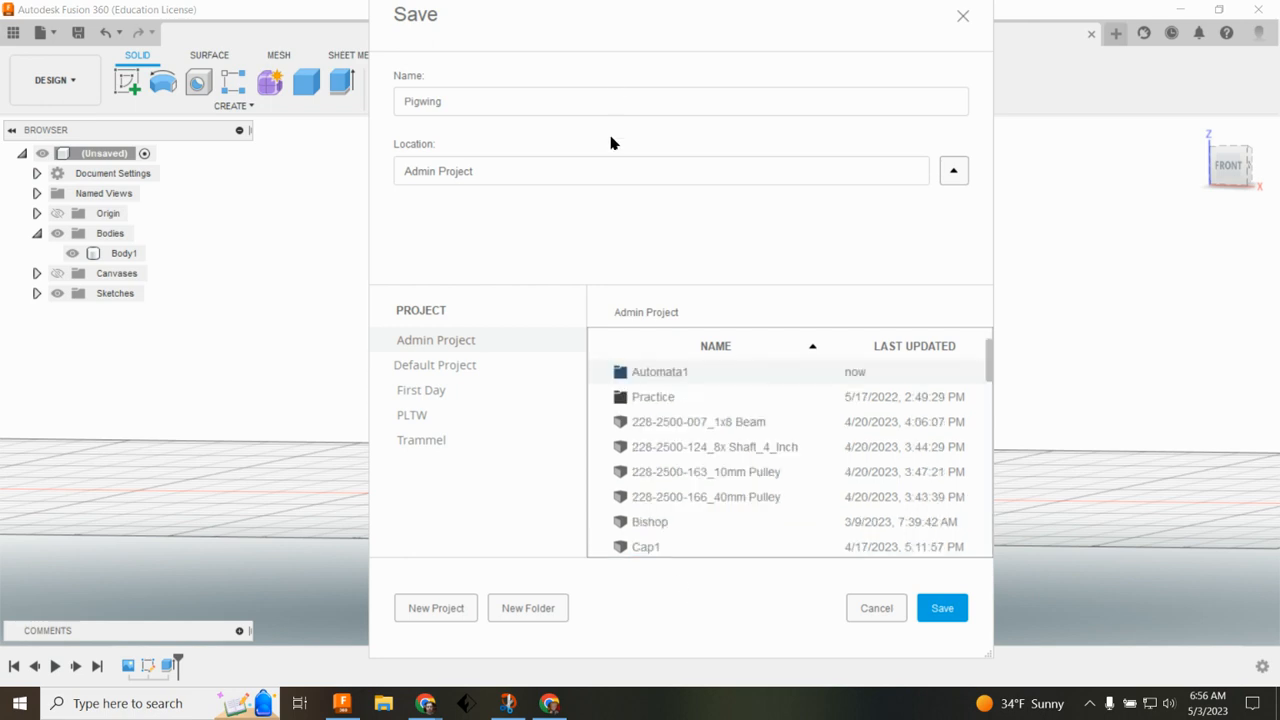
Step: Open the Automata1 folder and save the Pigwing design there
click(953, 170)
click(955, 164)
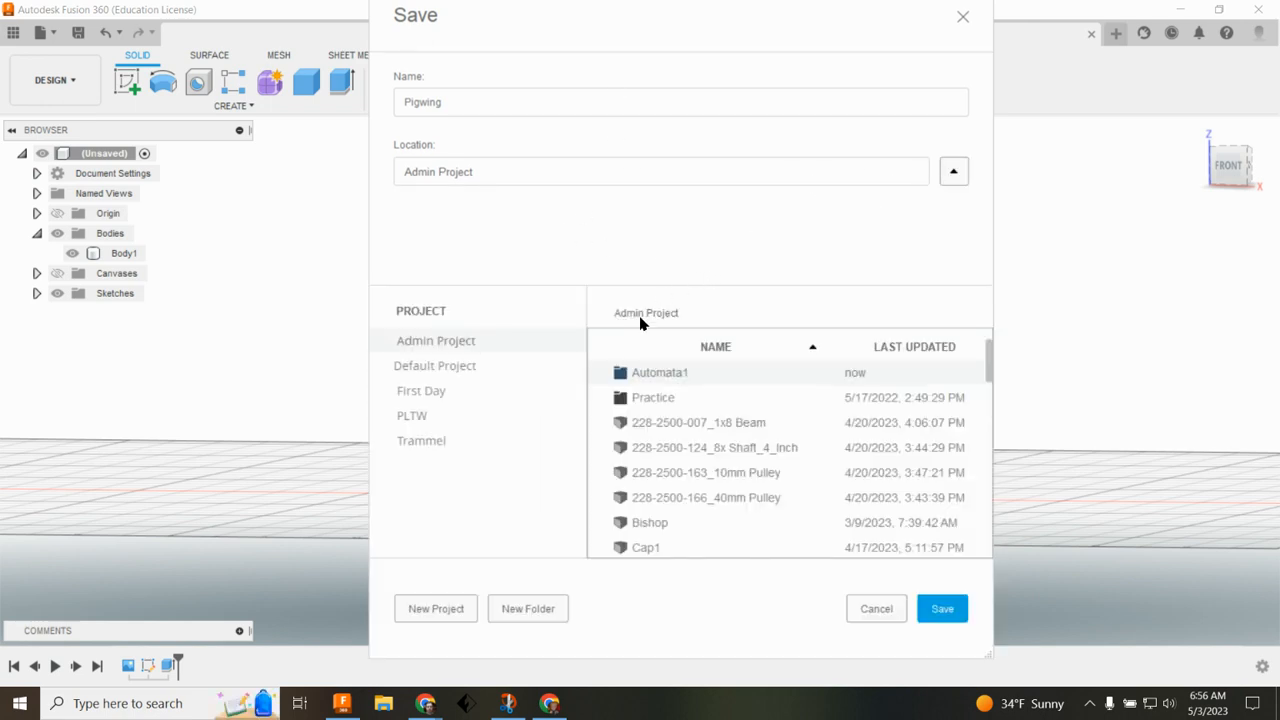
double_click(689, 380)
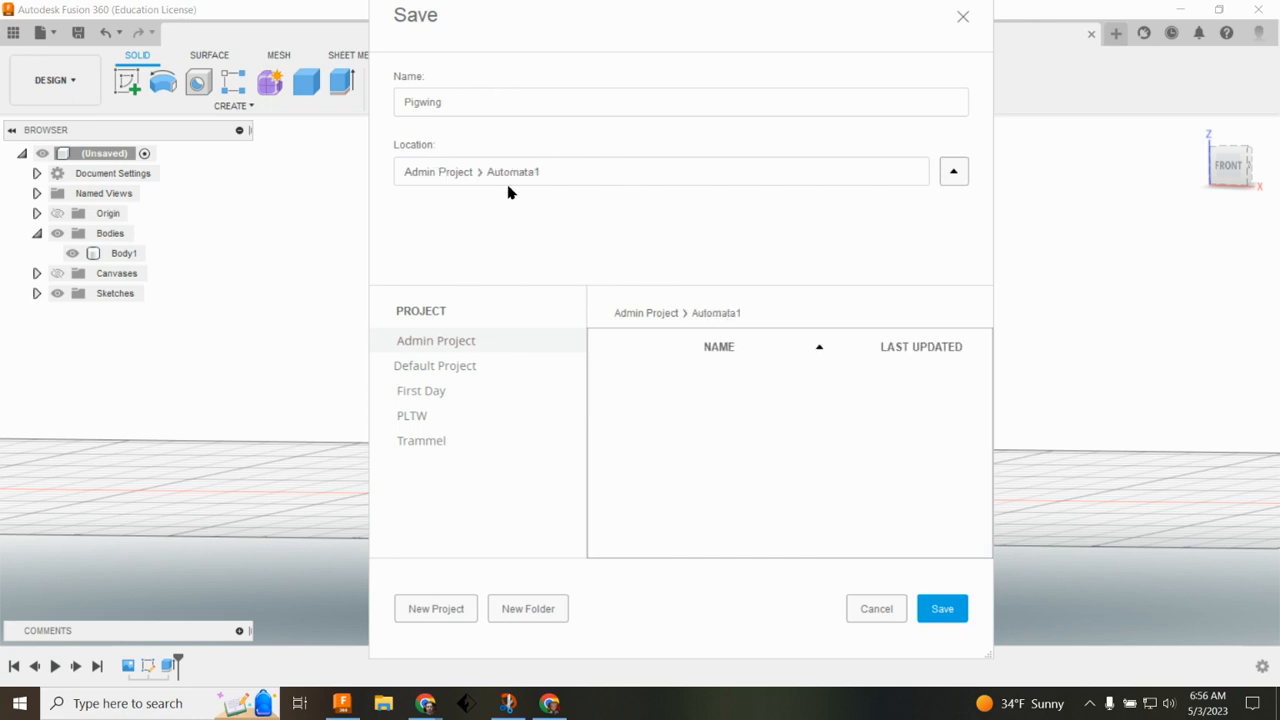
click(940, 609)
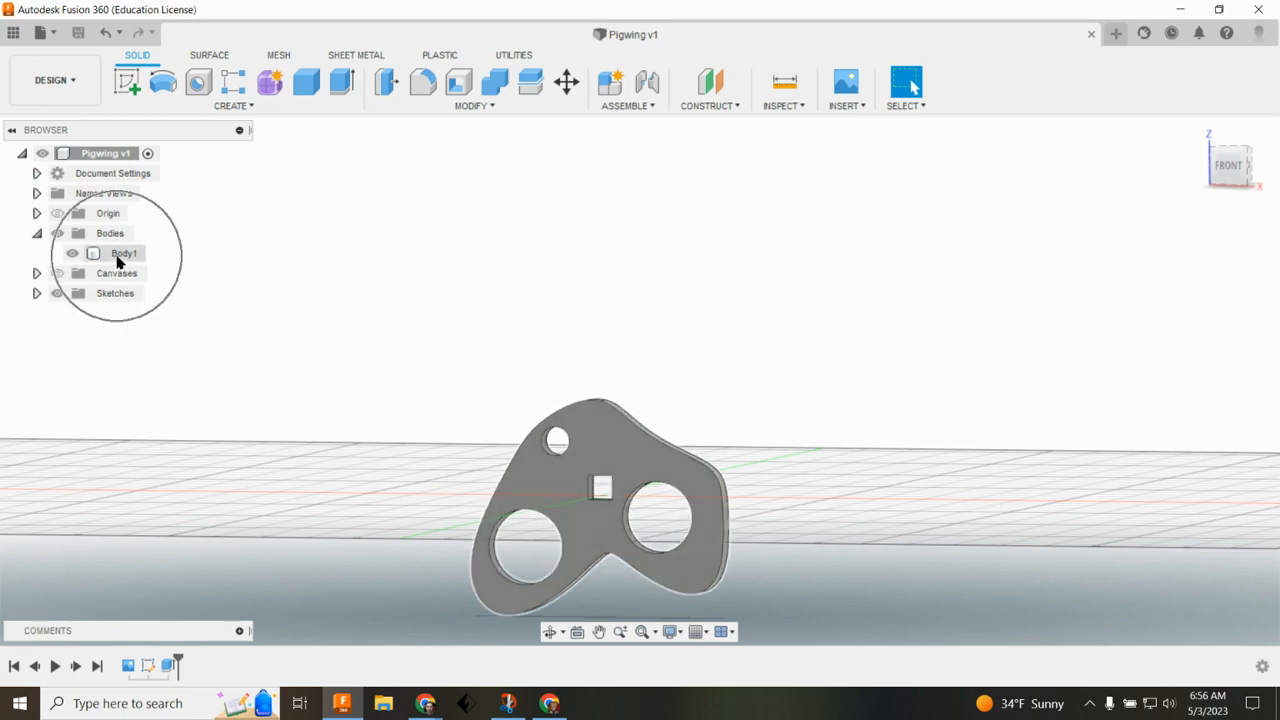
Step: Create a component from Body1 and export it as a 3MF mesh named pigwing on the Desktop
right_click(117, 262)
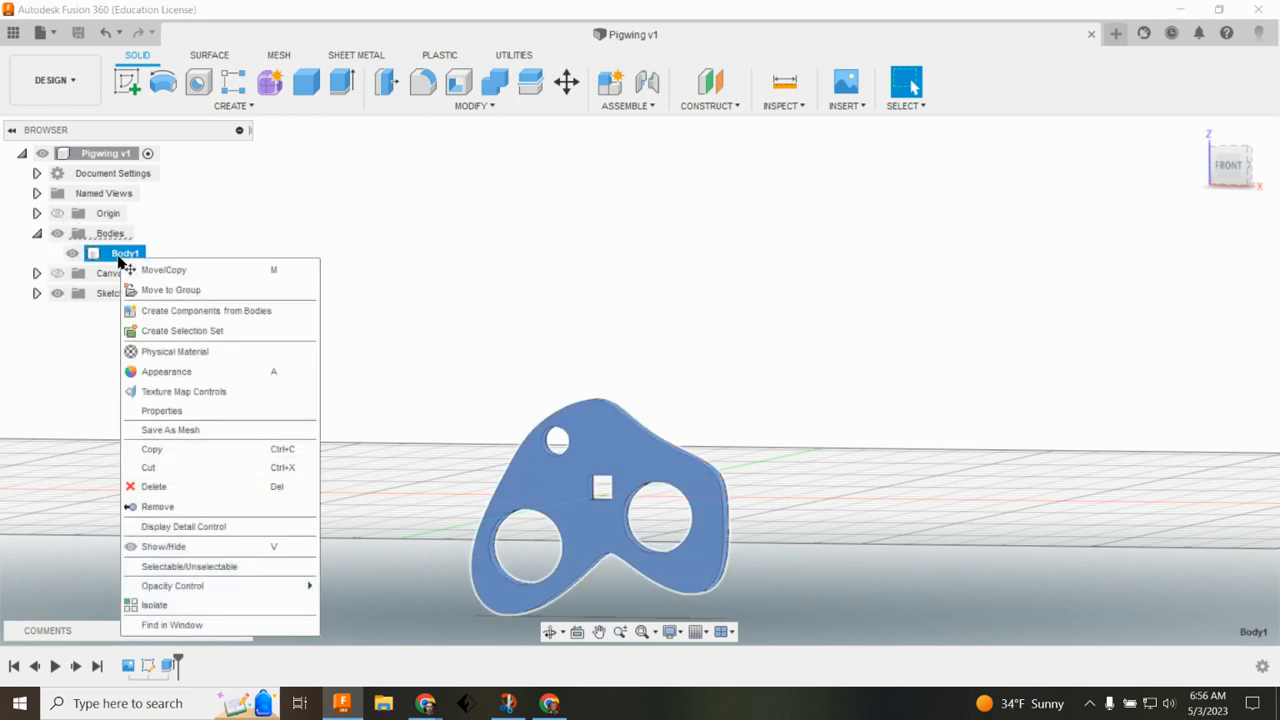
click(240, 312)
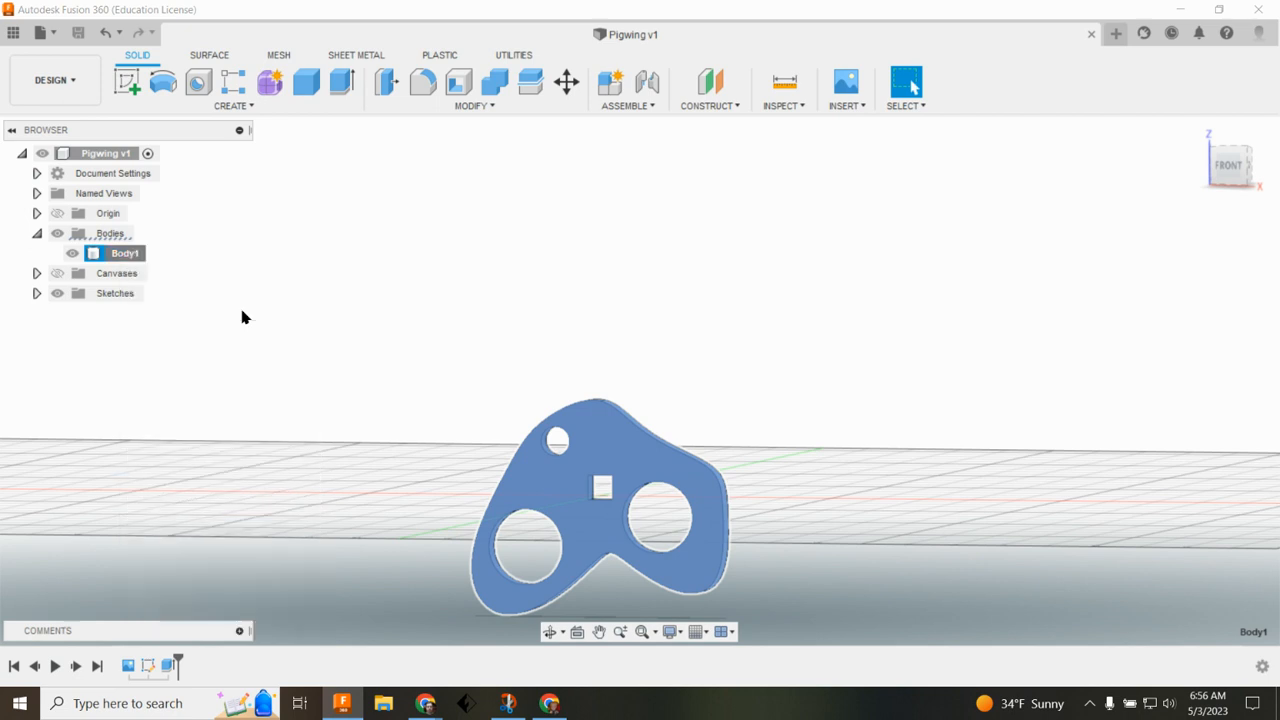
right_click(111, 276)
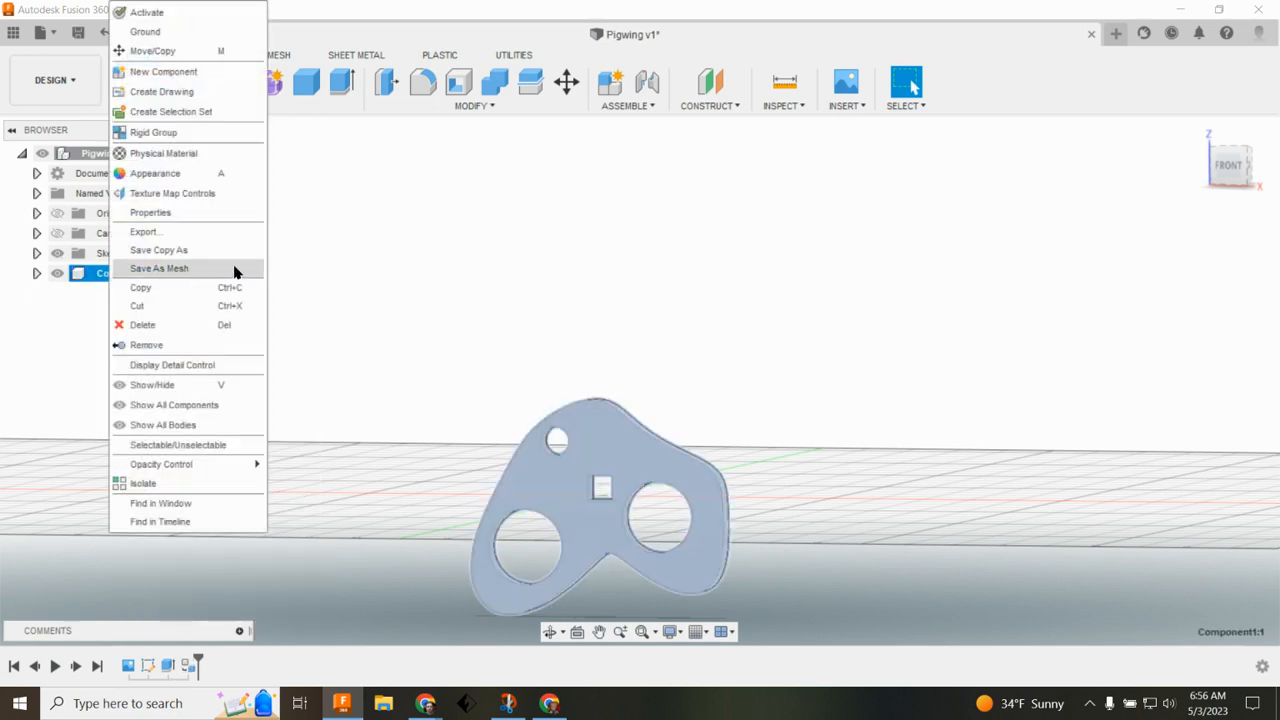
click(234, 271)
right_click(94, 278)
click(177, 274)
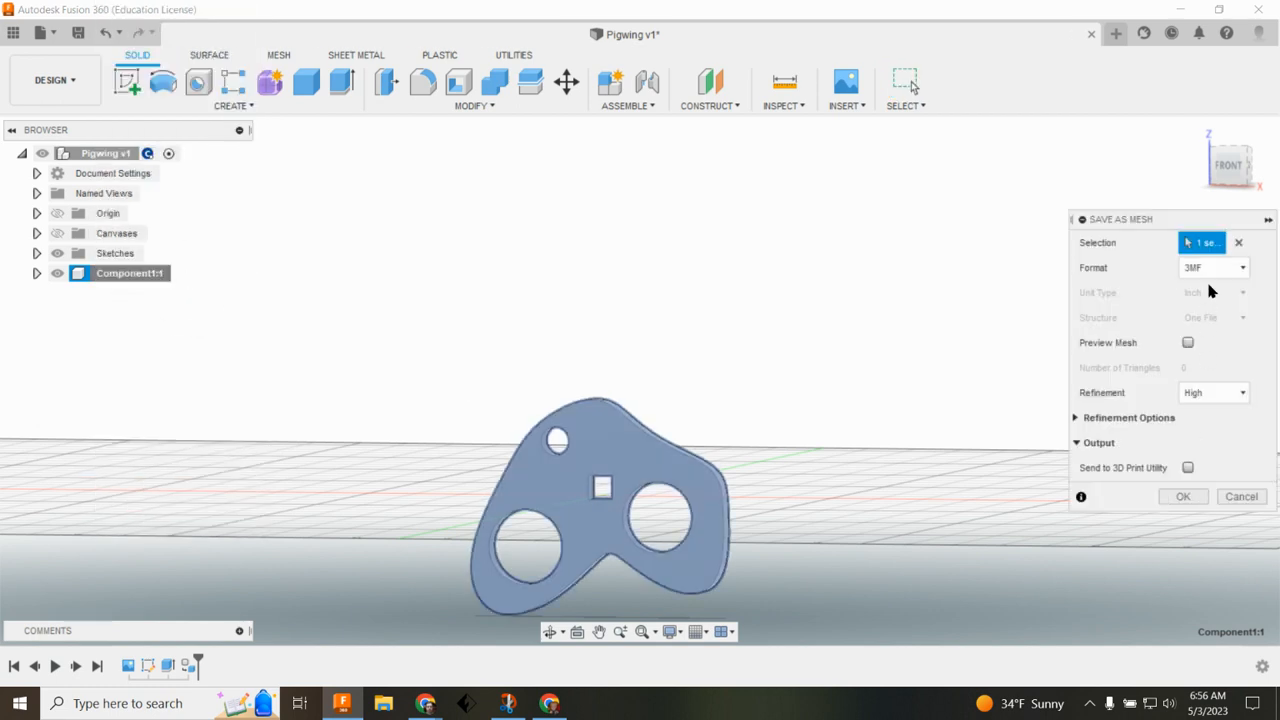
click(1183, 496)
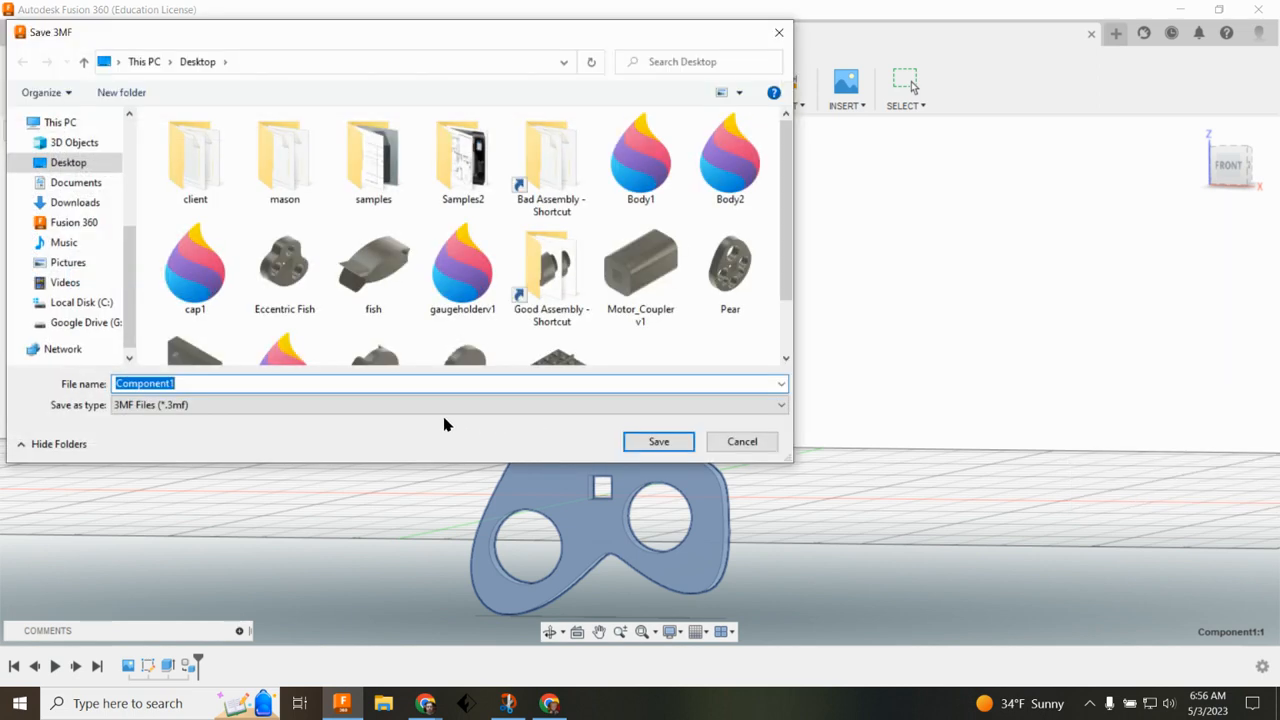
text(pigwing)
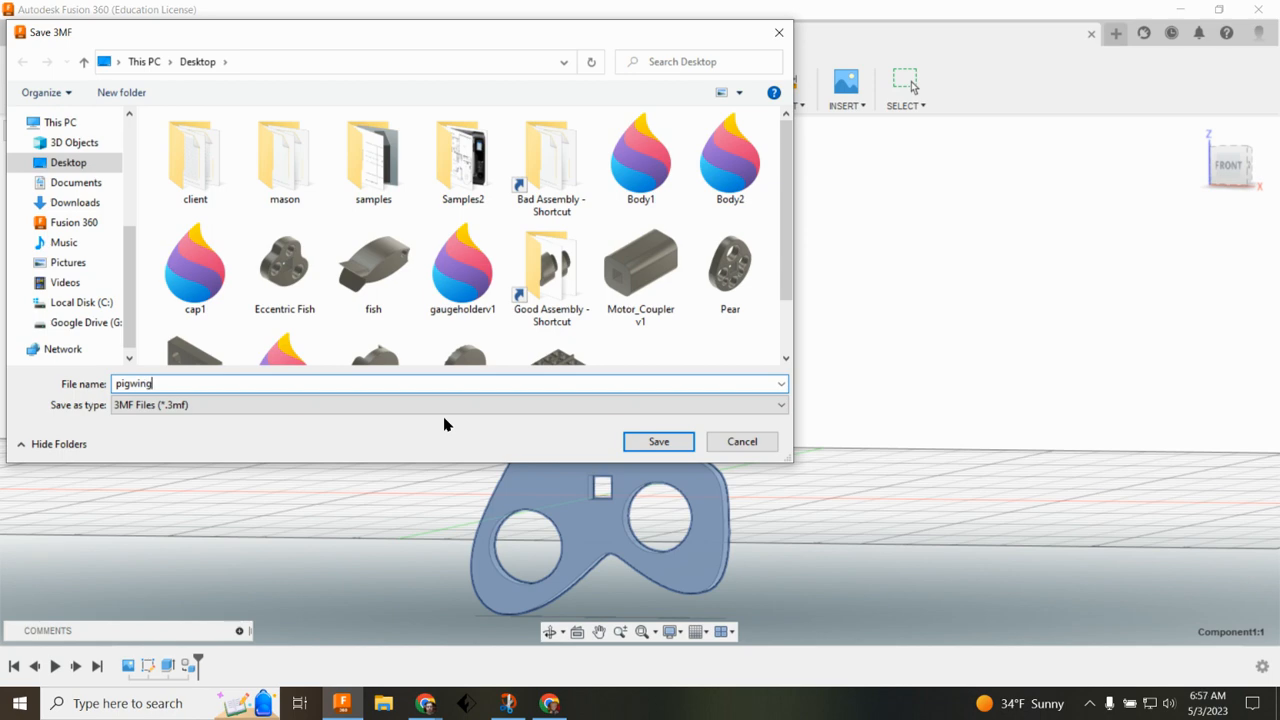
click(680, 443)
Step: Switch to FlashPrint and load the pigwing file from the Desktop
click(467, 705)
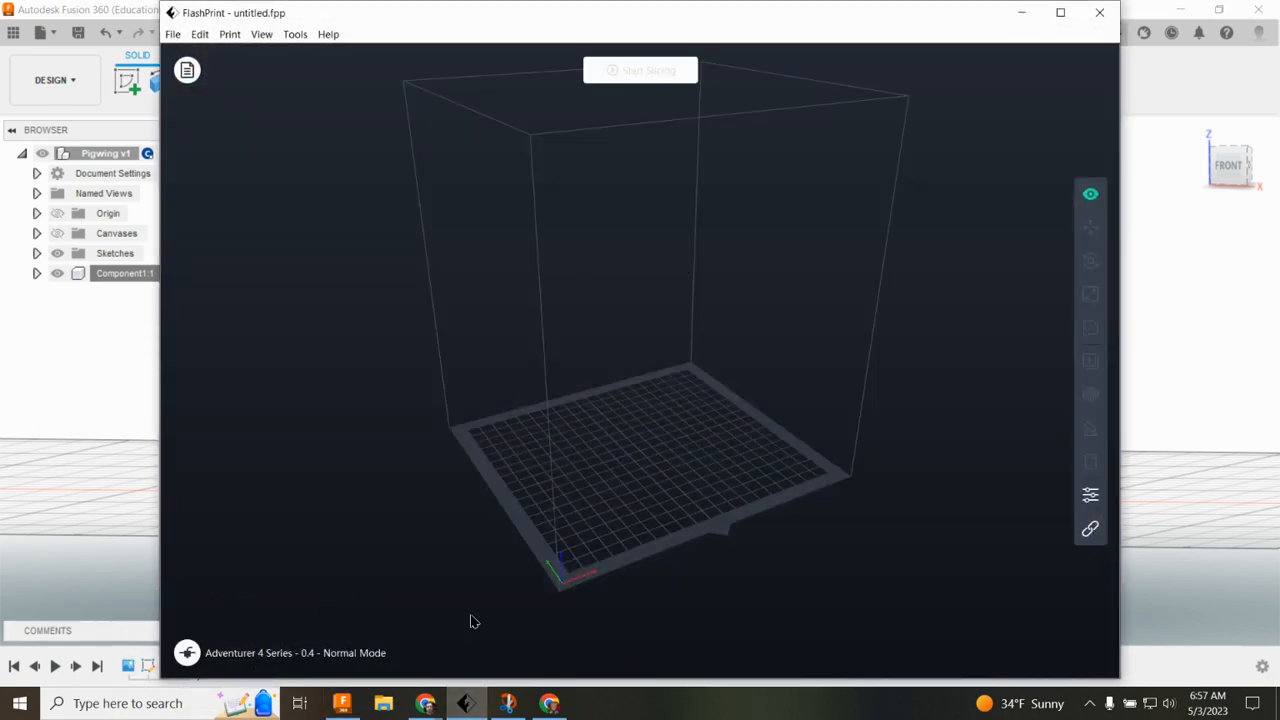
click(173, 36)
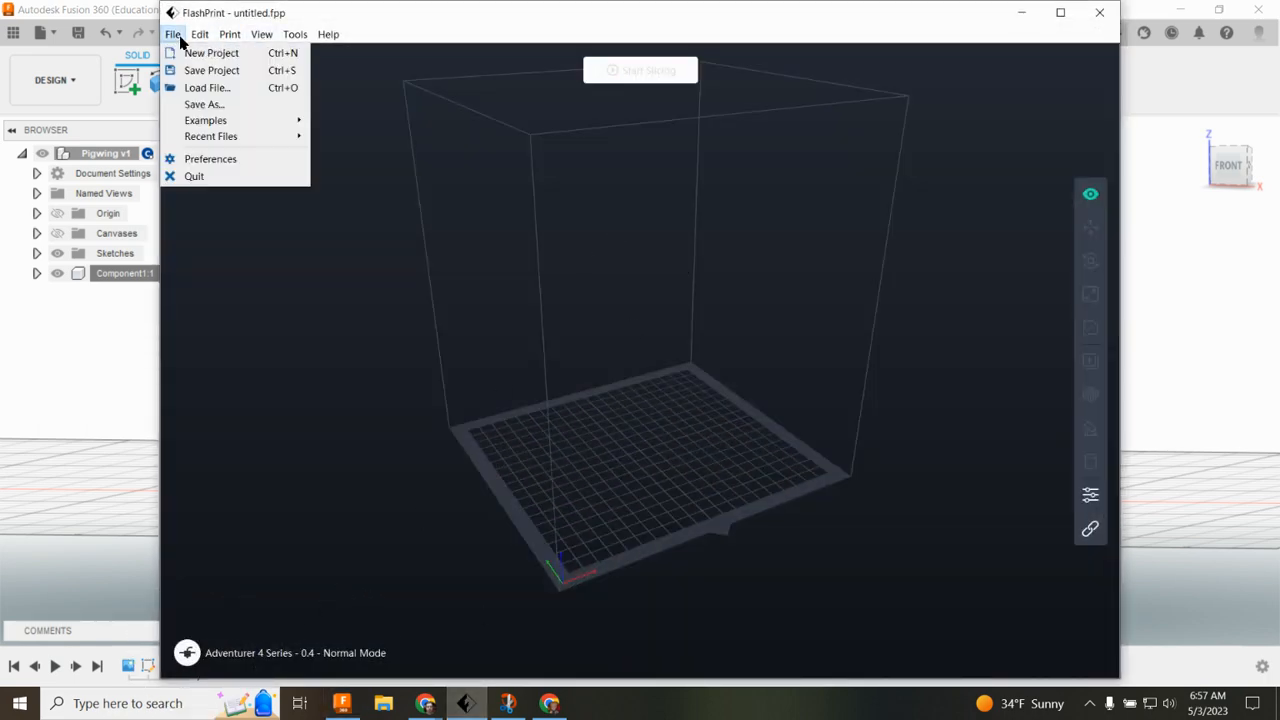
click(250, 90)
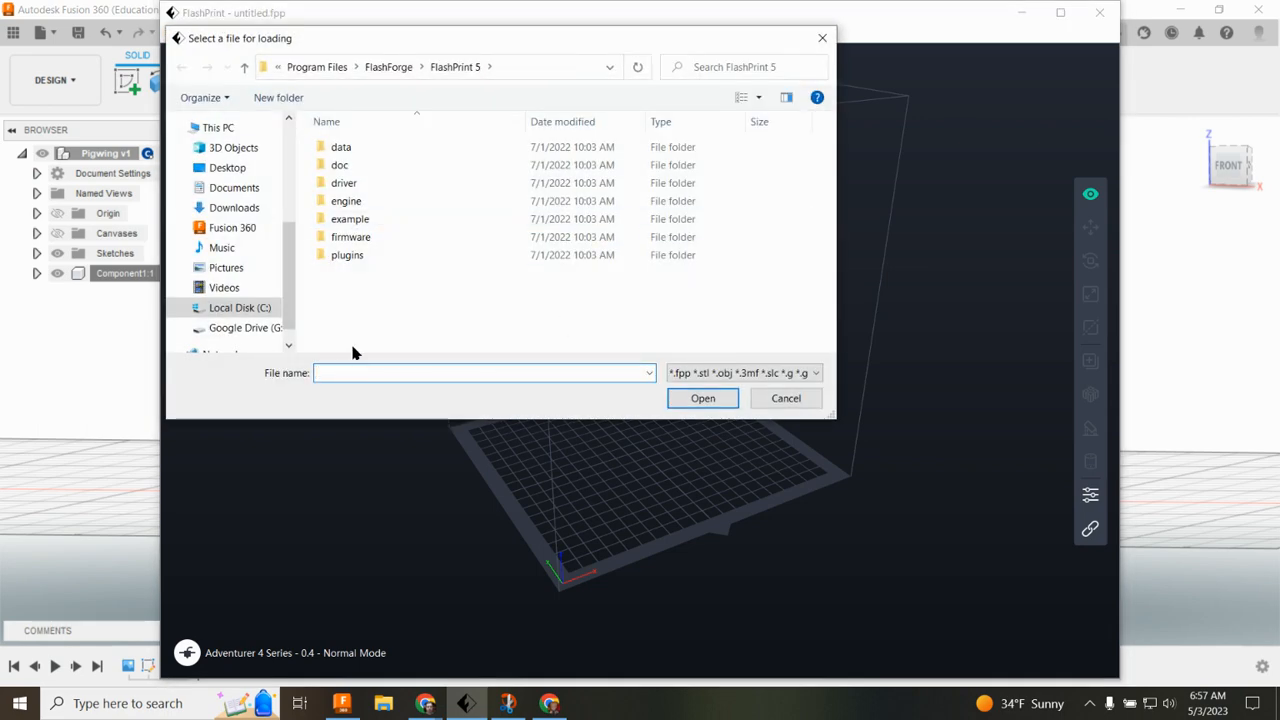
click(235, 169)
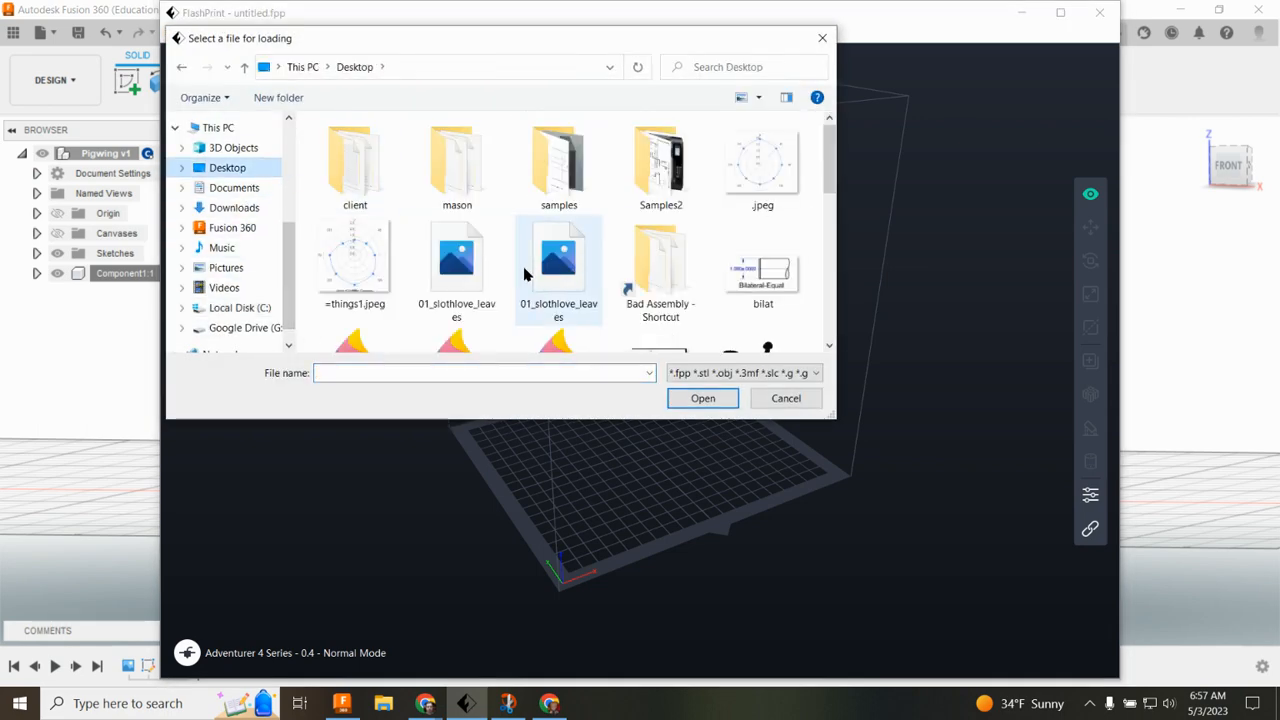
scroll(735, 250, down, 5)
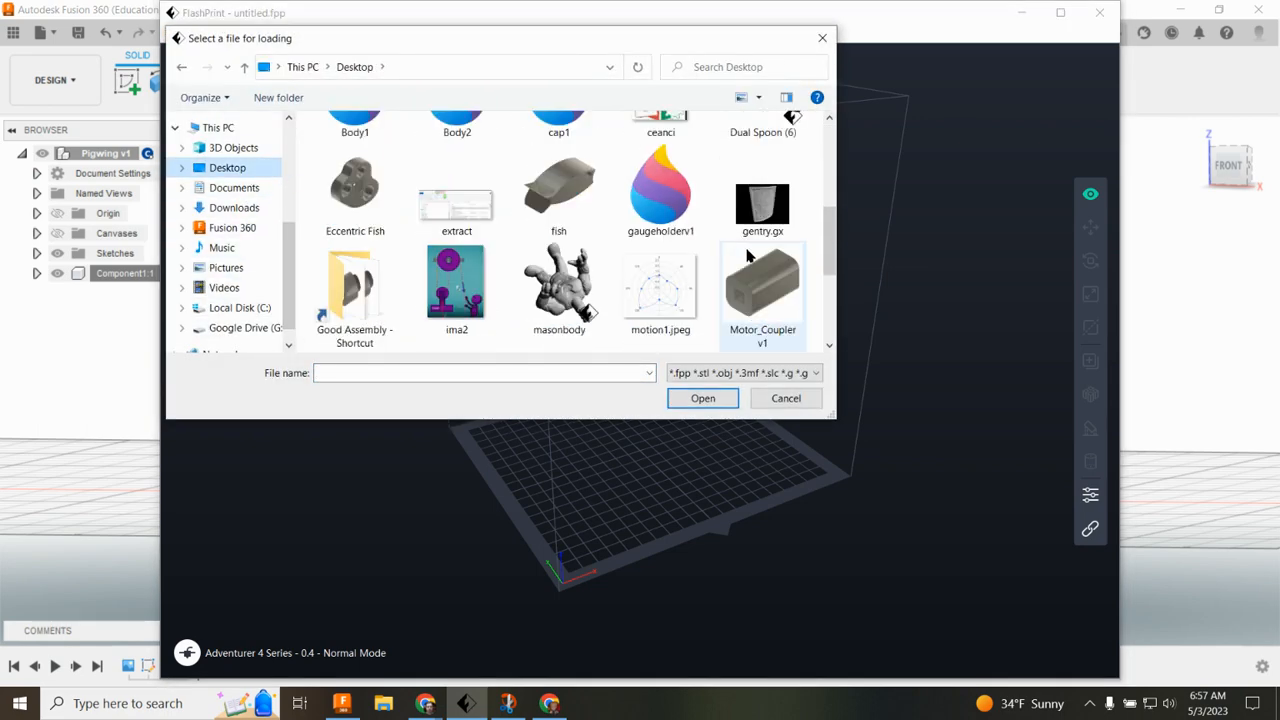
click(355, 190)
scroll(595, 245, up, 3)
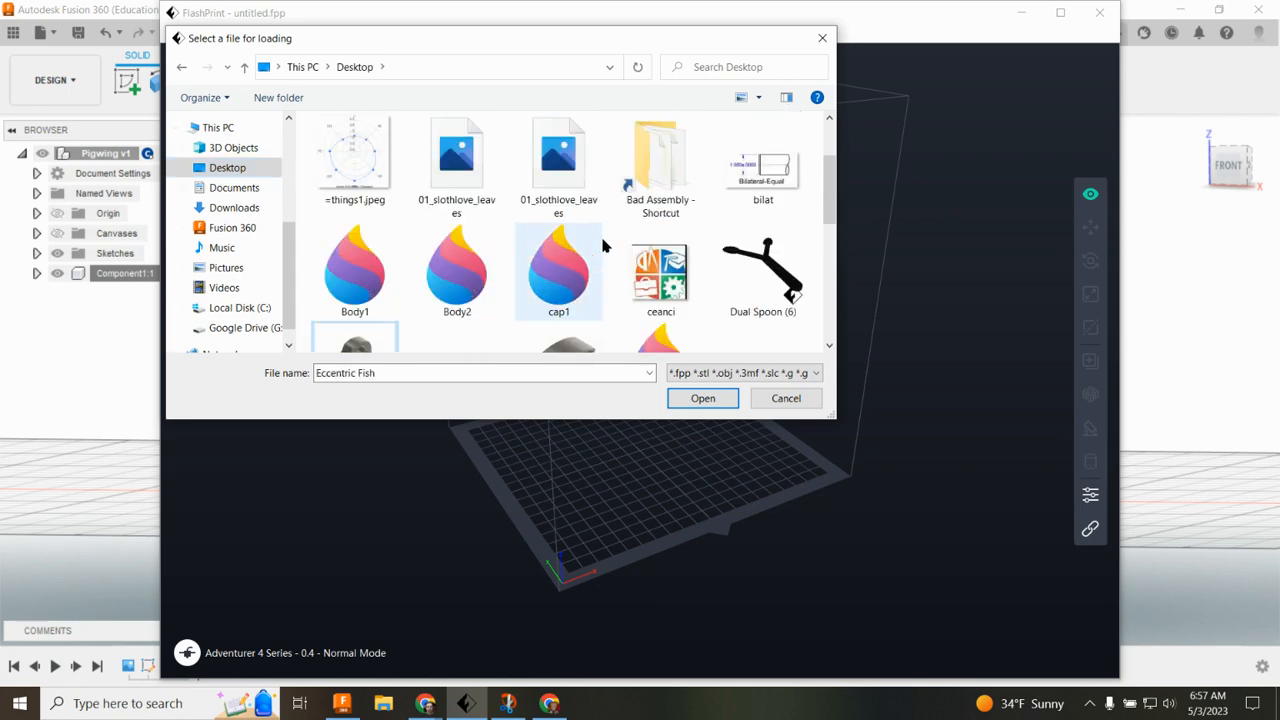
scroll(603, 245, up, 2)
scroll(715, 218, down, 1)
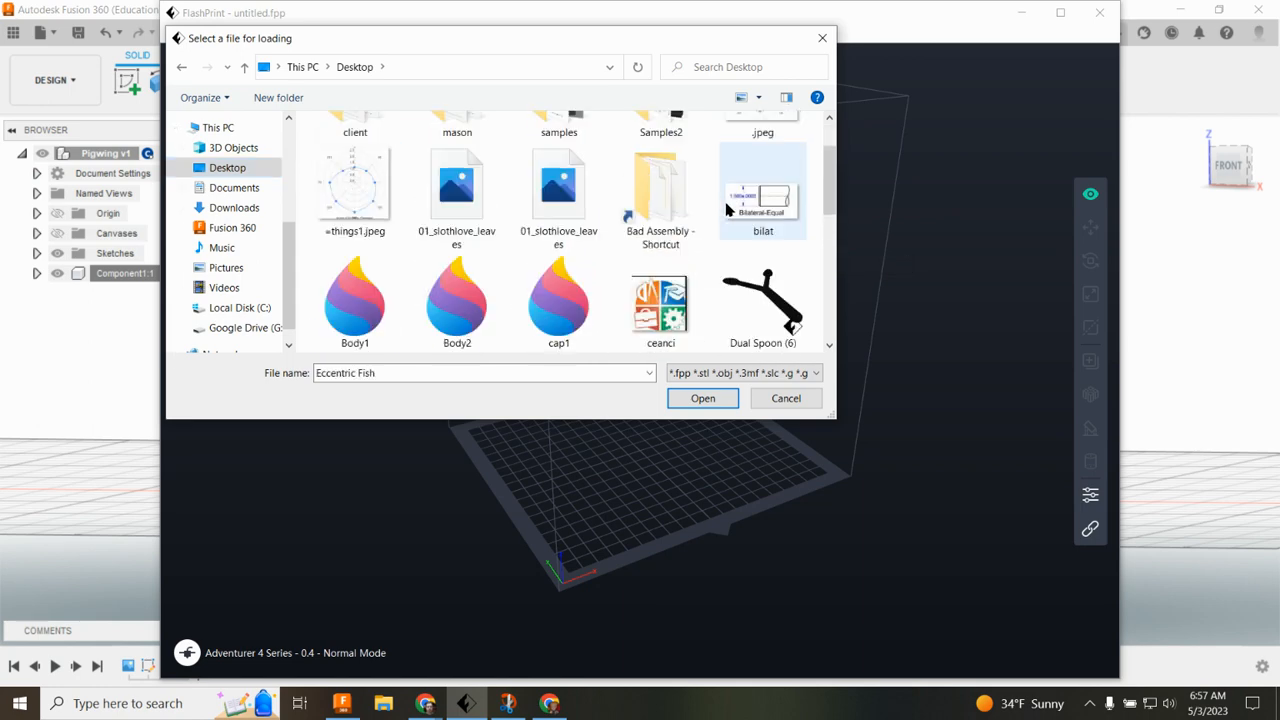
scroll(727, 210, down, 2)
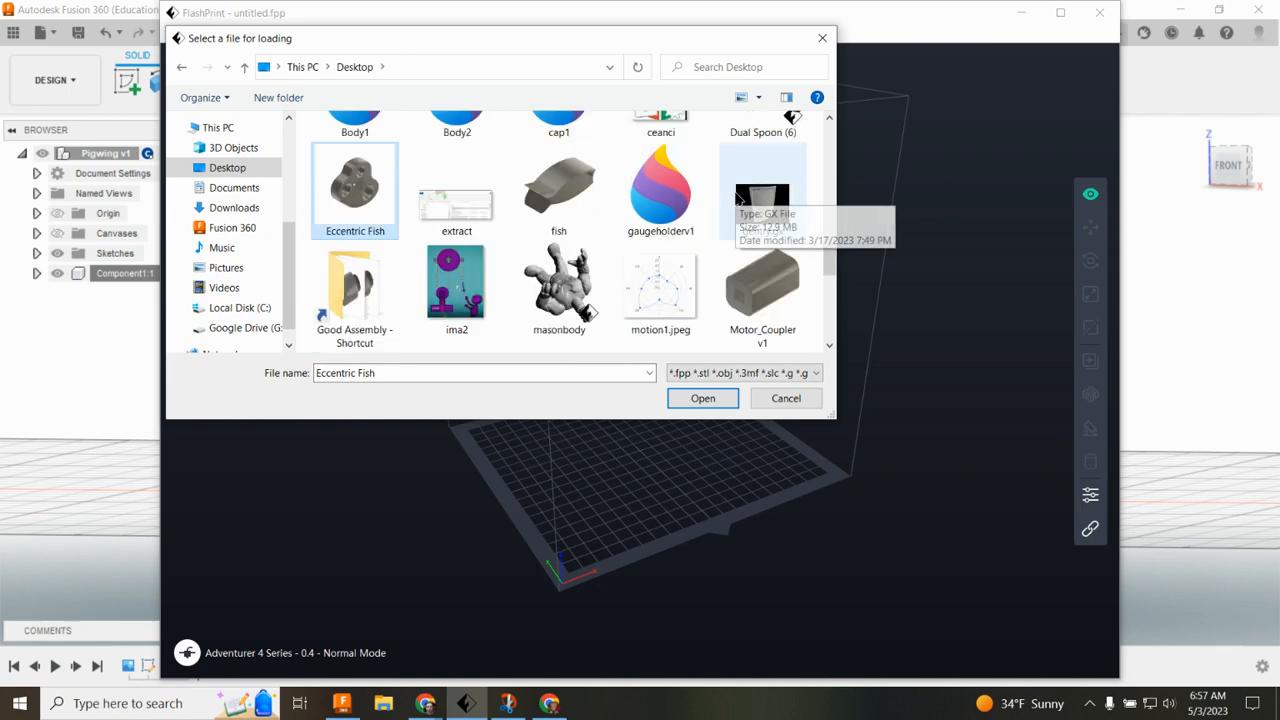
scroll(694, 194, down, 4)
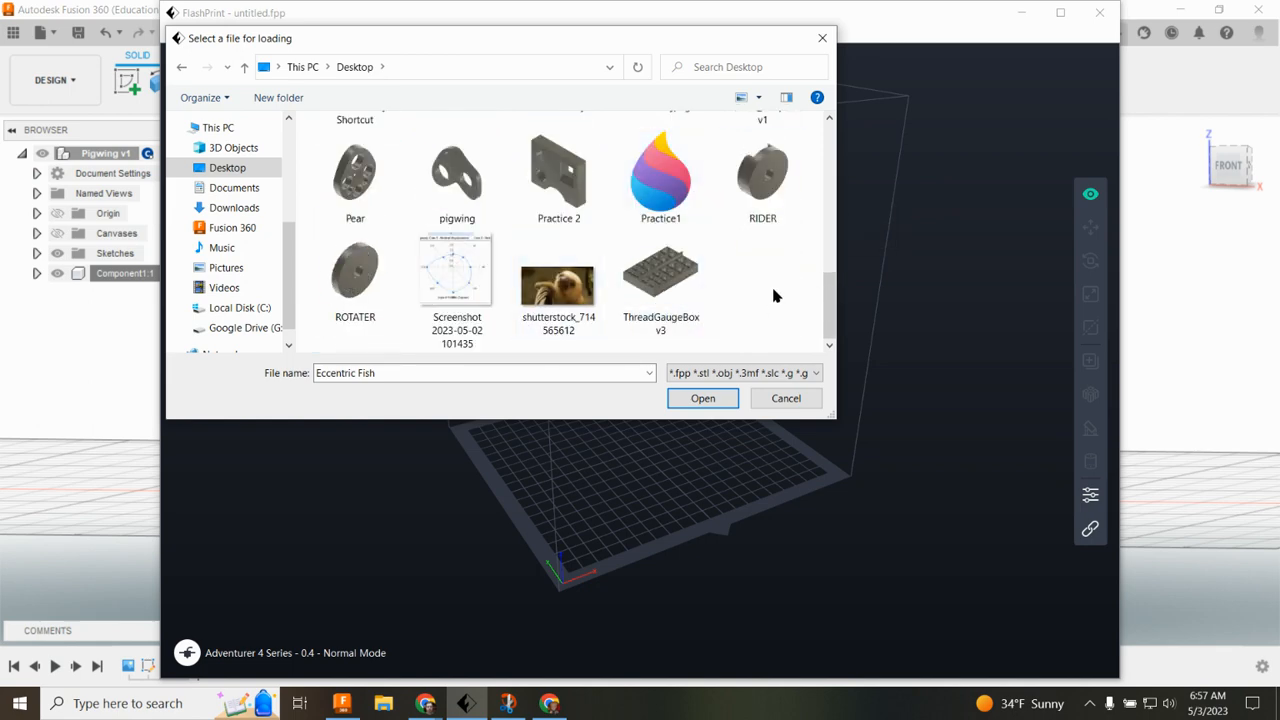
click(457, 172)
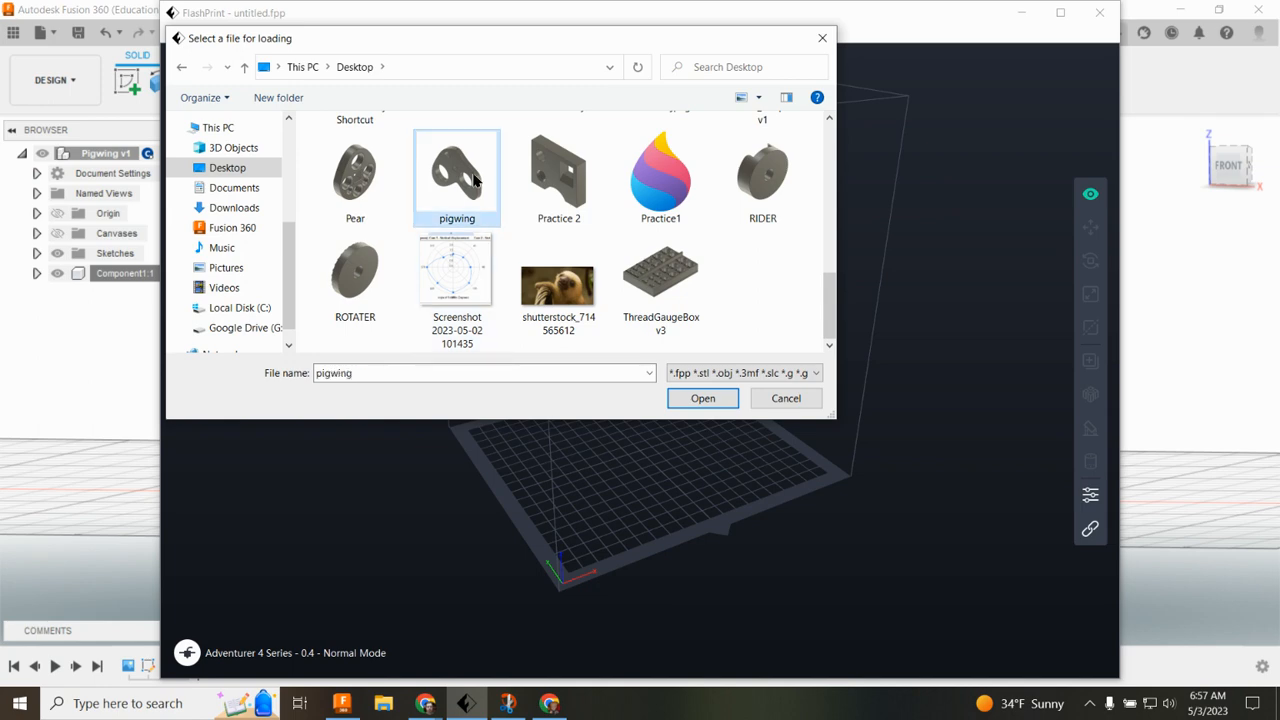
click(726, 402)
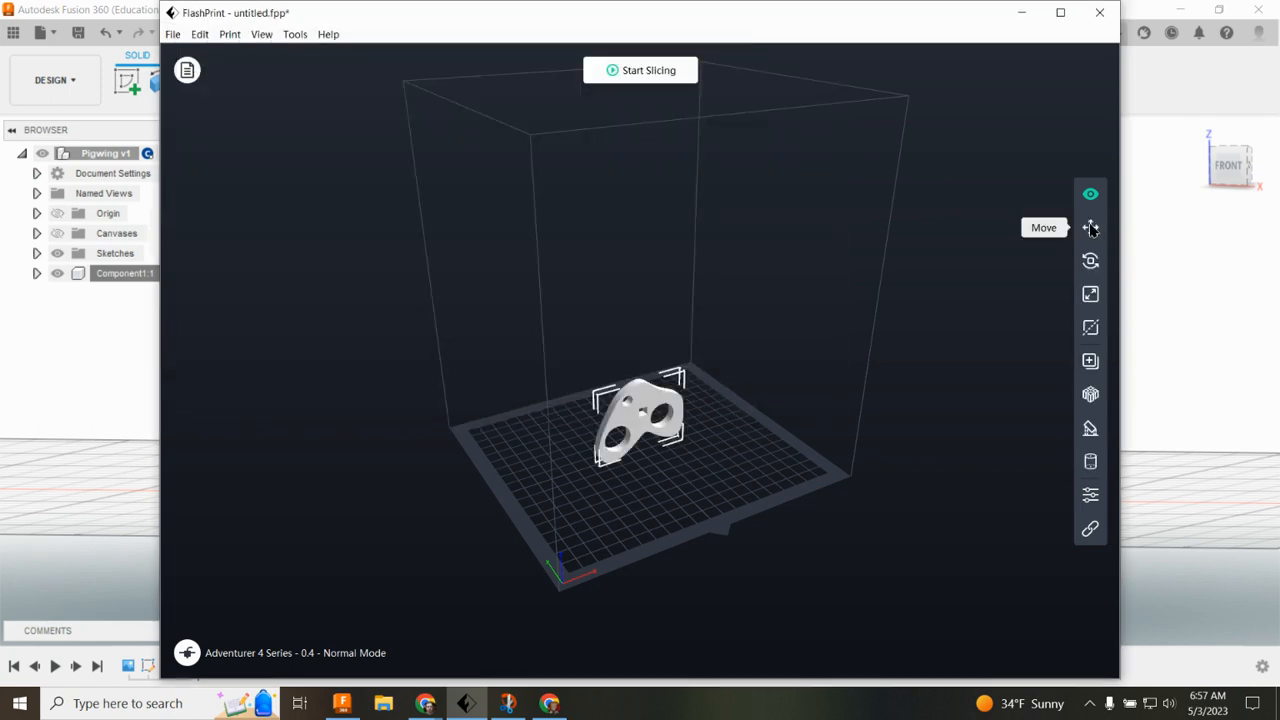
Step: Rotate the cam 90° about the X axis so it lies flat on the build platform
click(1092, 261)
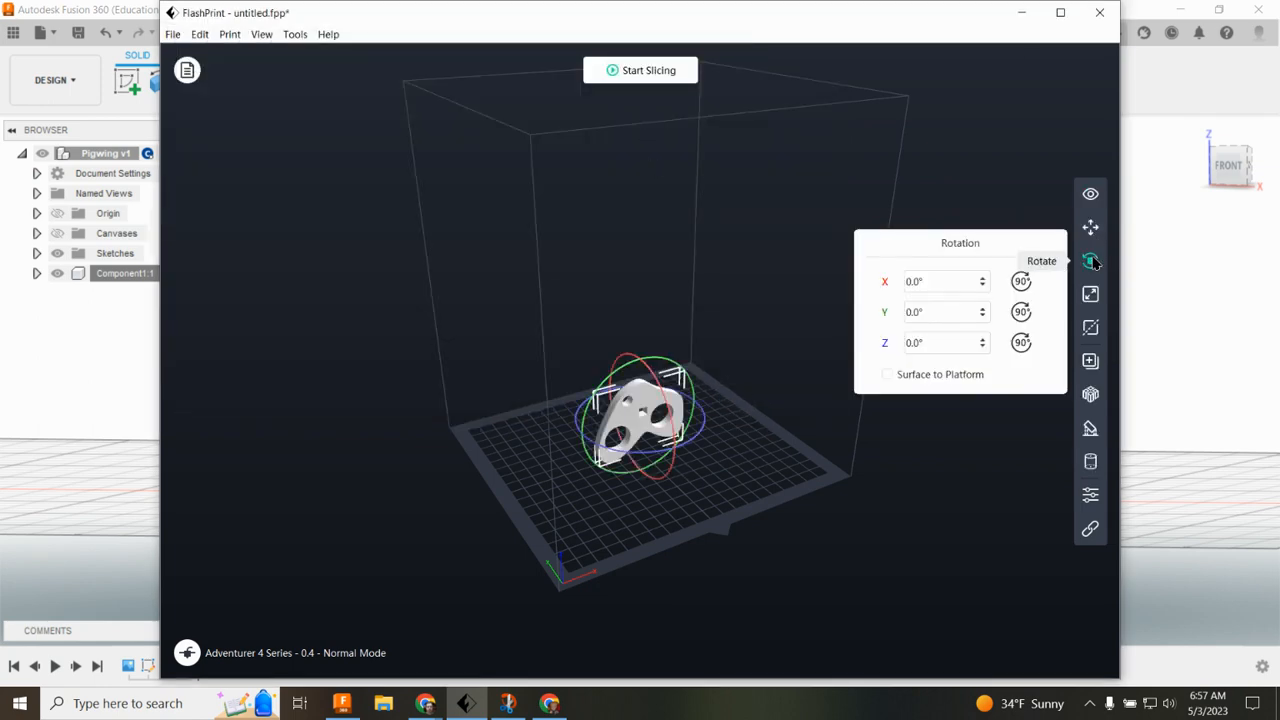
click(1019, 282)
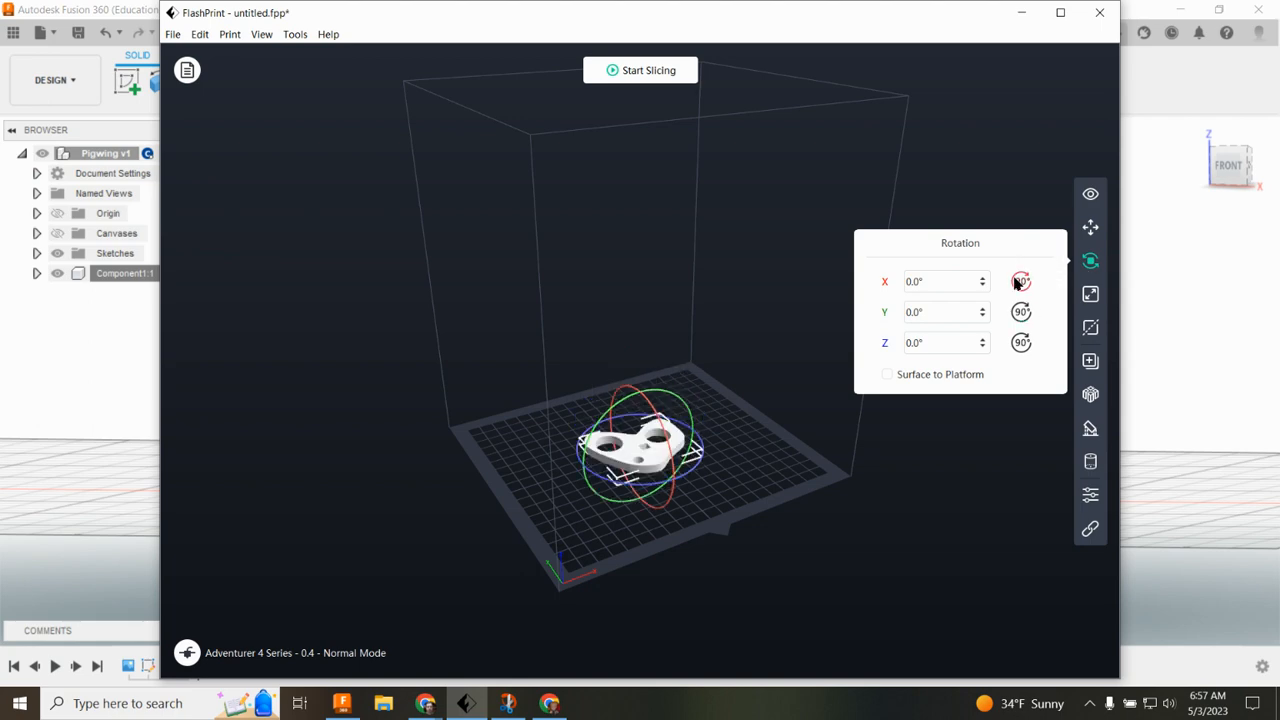
click(718, 449)
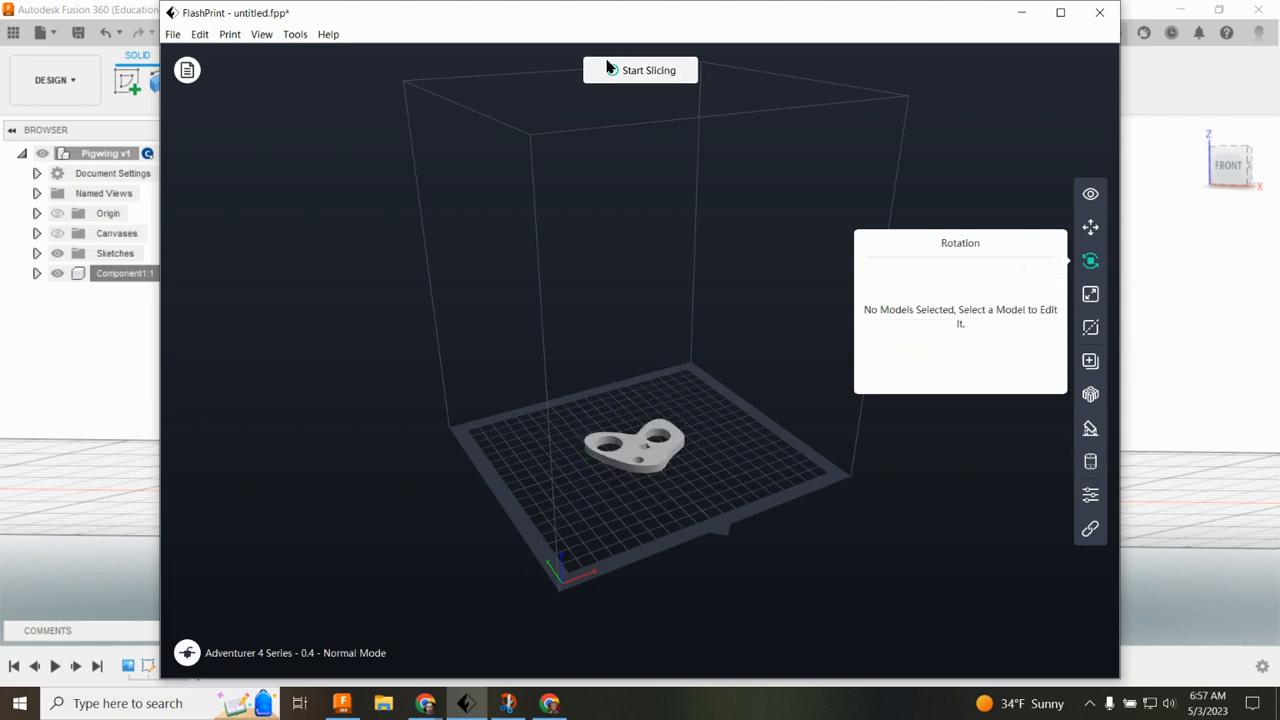
Step: Open the slice settings and set Enable Raft to No
click(662, 74)
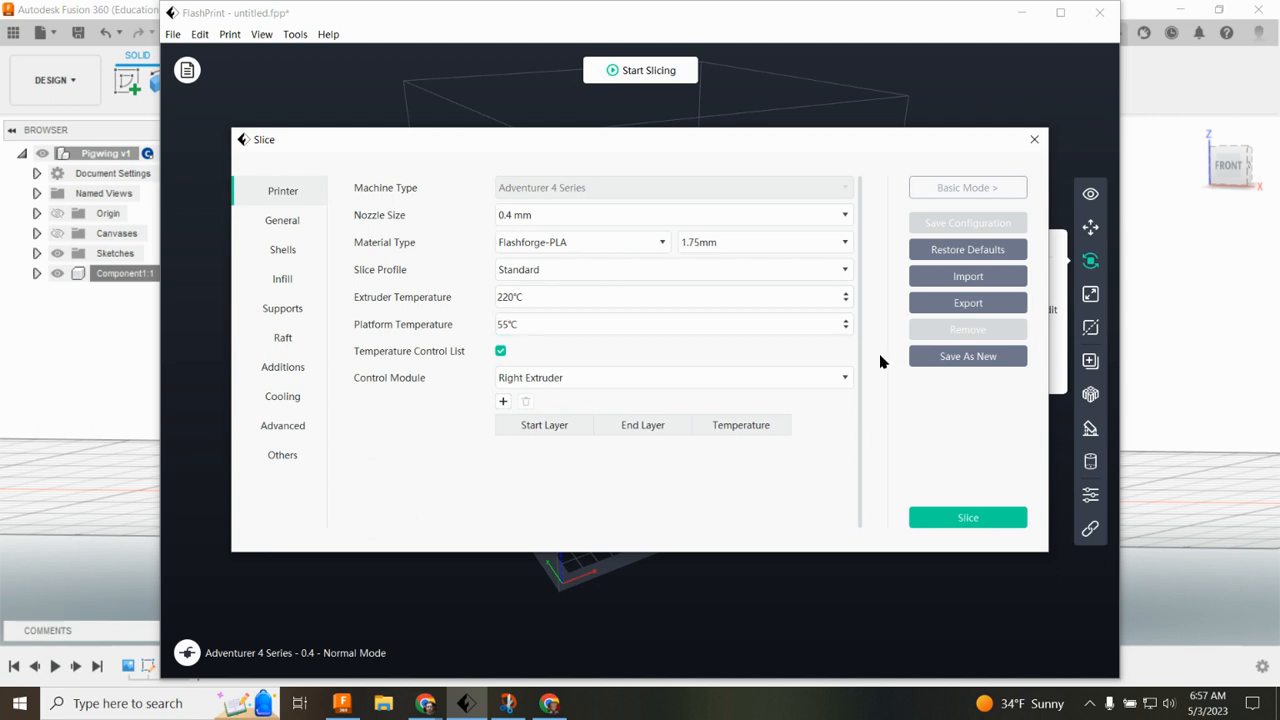
key(ctrl)
click(283, 338)
click(609, 204)
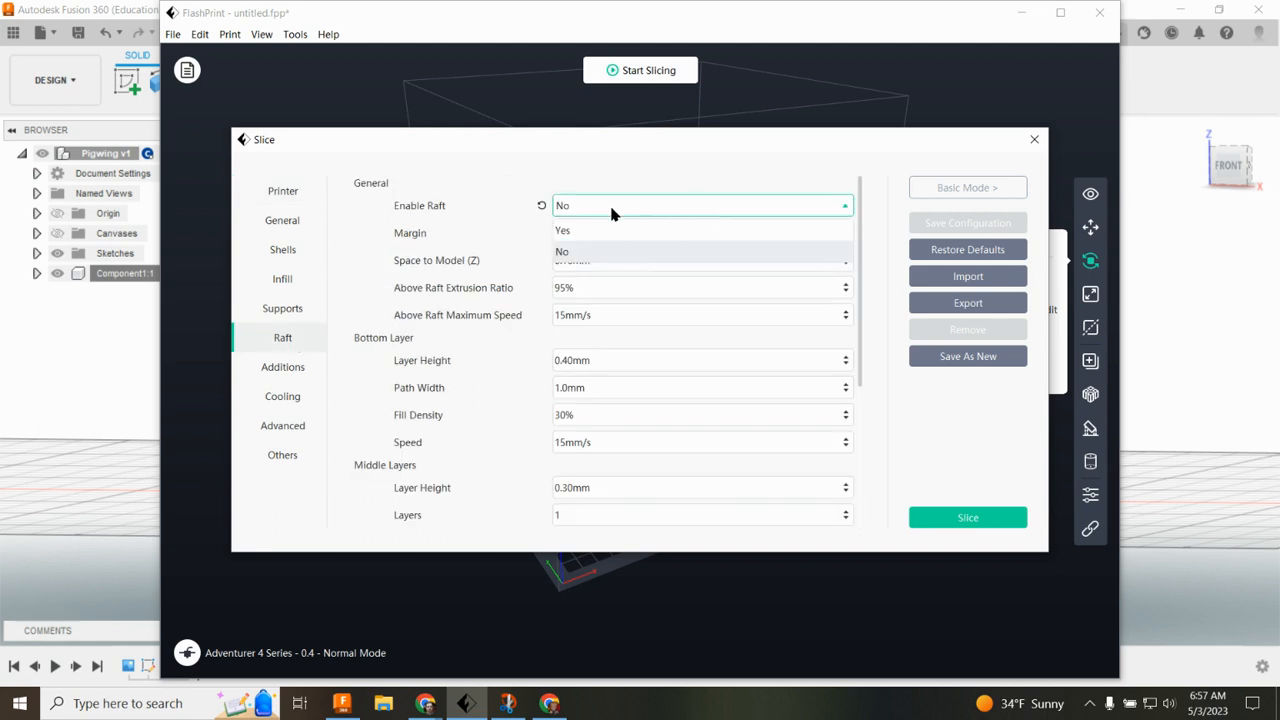
click(583, 257)
key(ctrl)
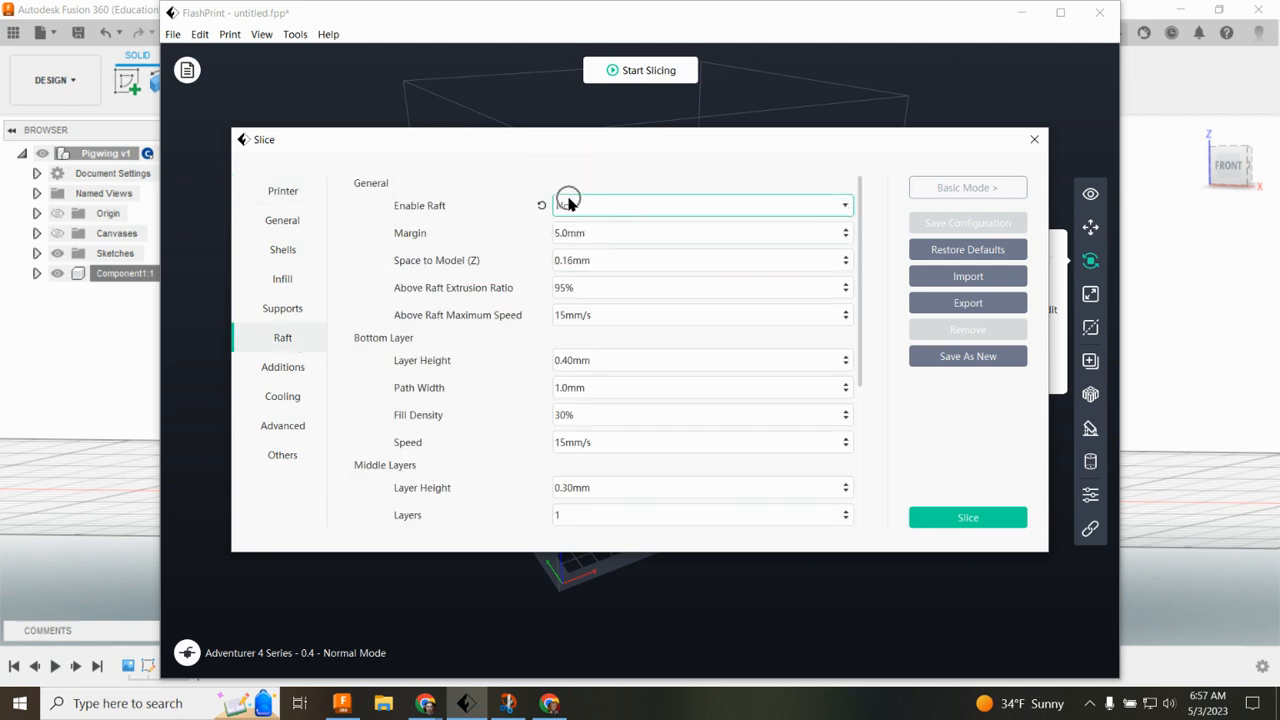
Step: Review the infill settings and slice the model
click(283, 279)
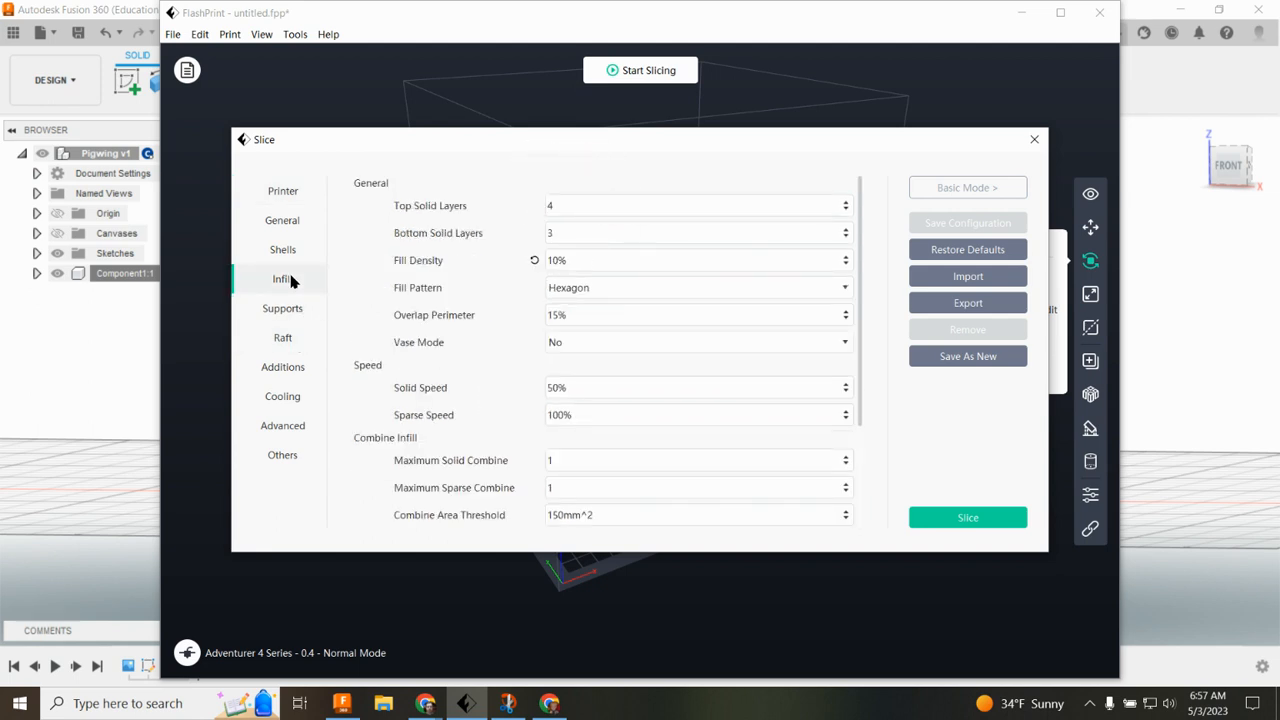
click(576, 262)
click(985, 522)
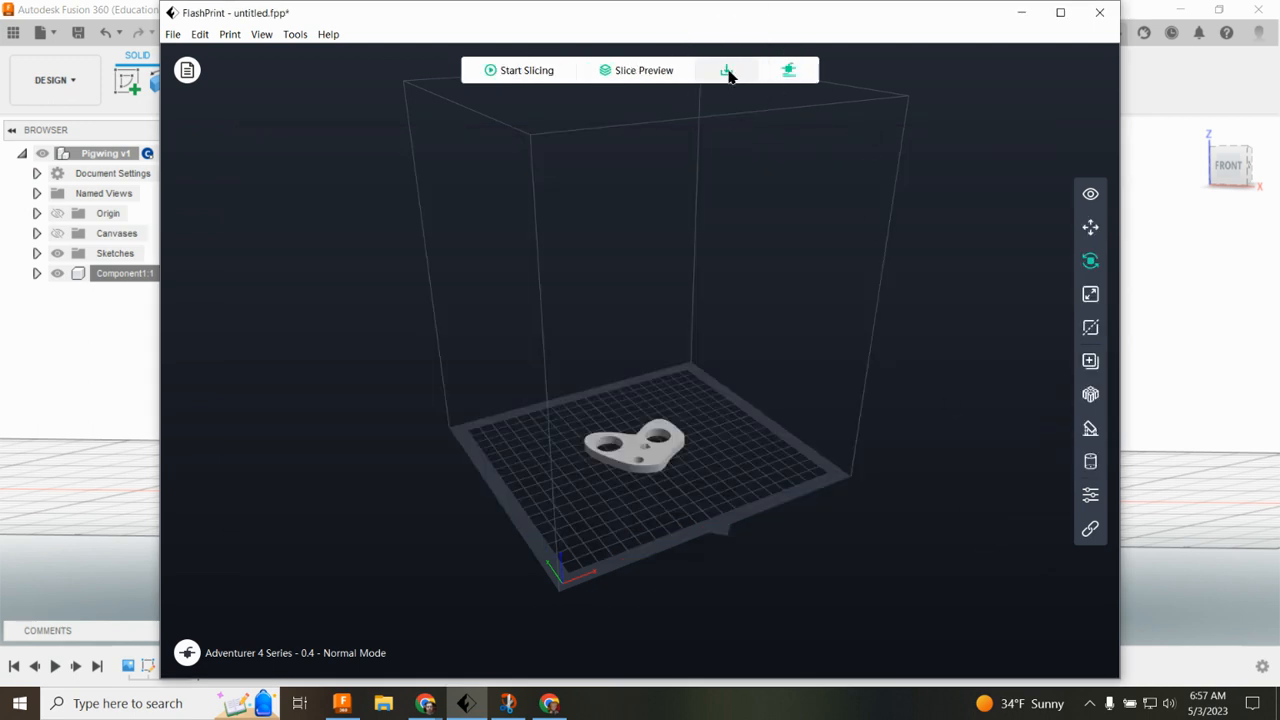
Step: Export the sliced print file and close FlashPrint
click(728, 73)
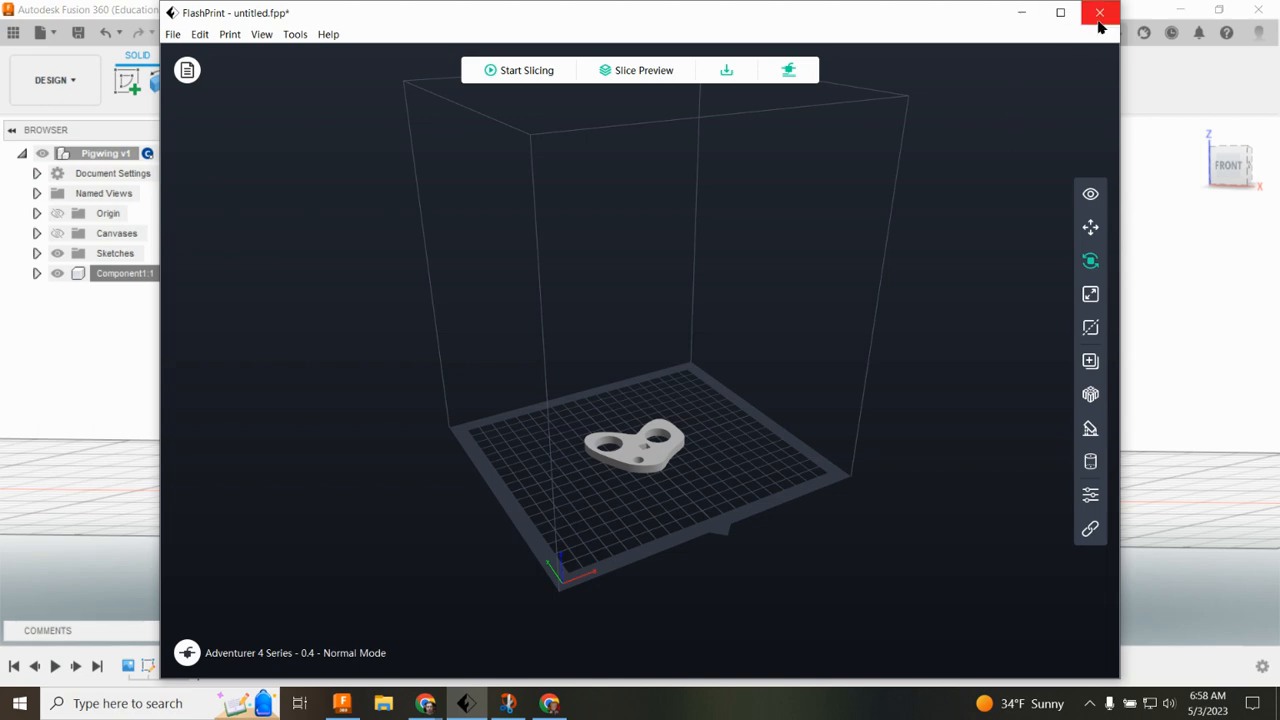
click(1021, 12)
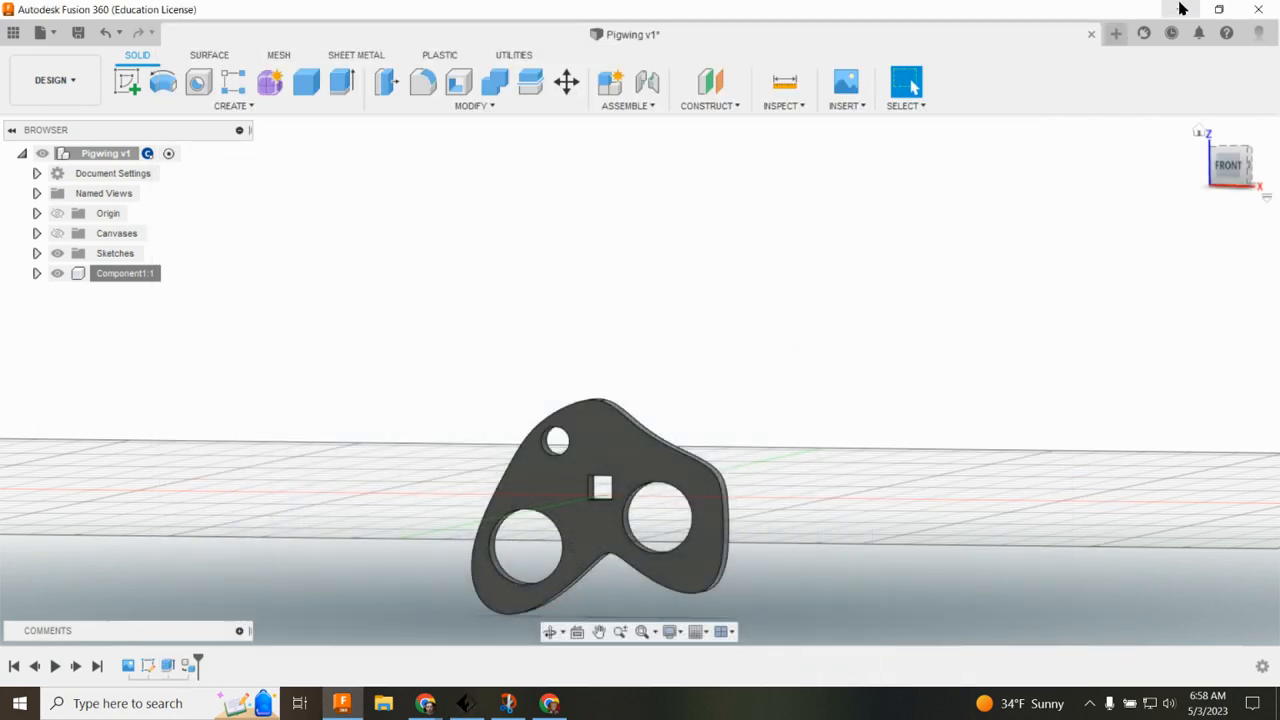